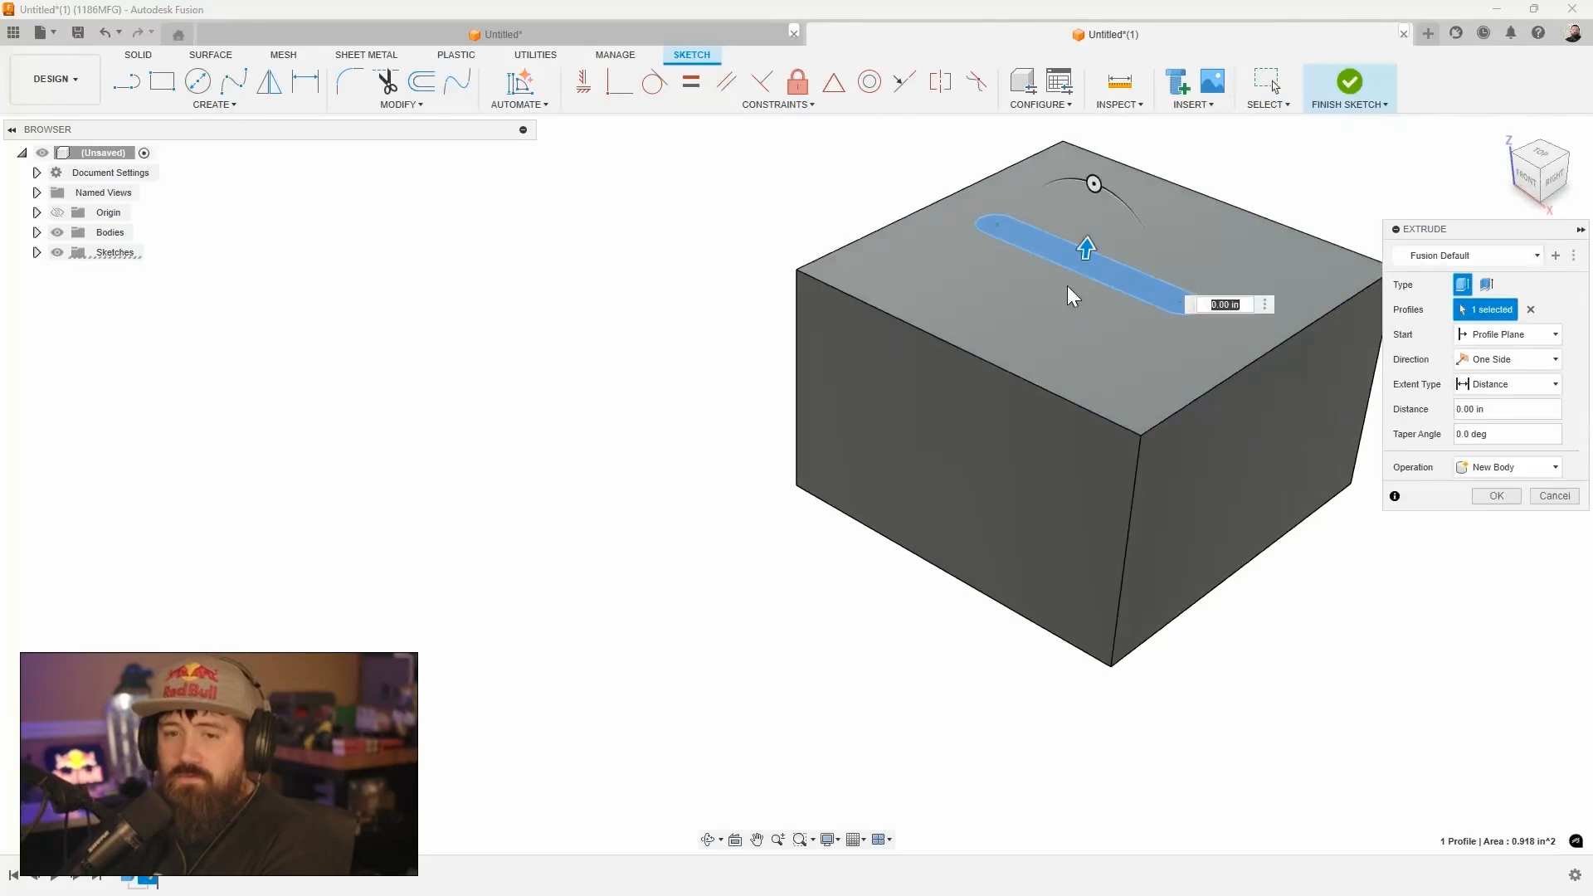
# Cut the slot profile about 0.21 in deep into the block's upper face
pyautogui.moveTo(1094, 185); pyautogui.dragTo(1080, 264)
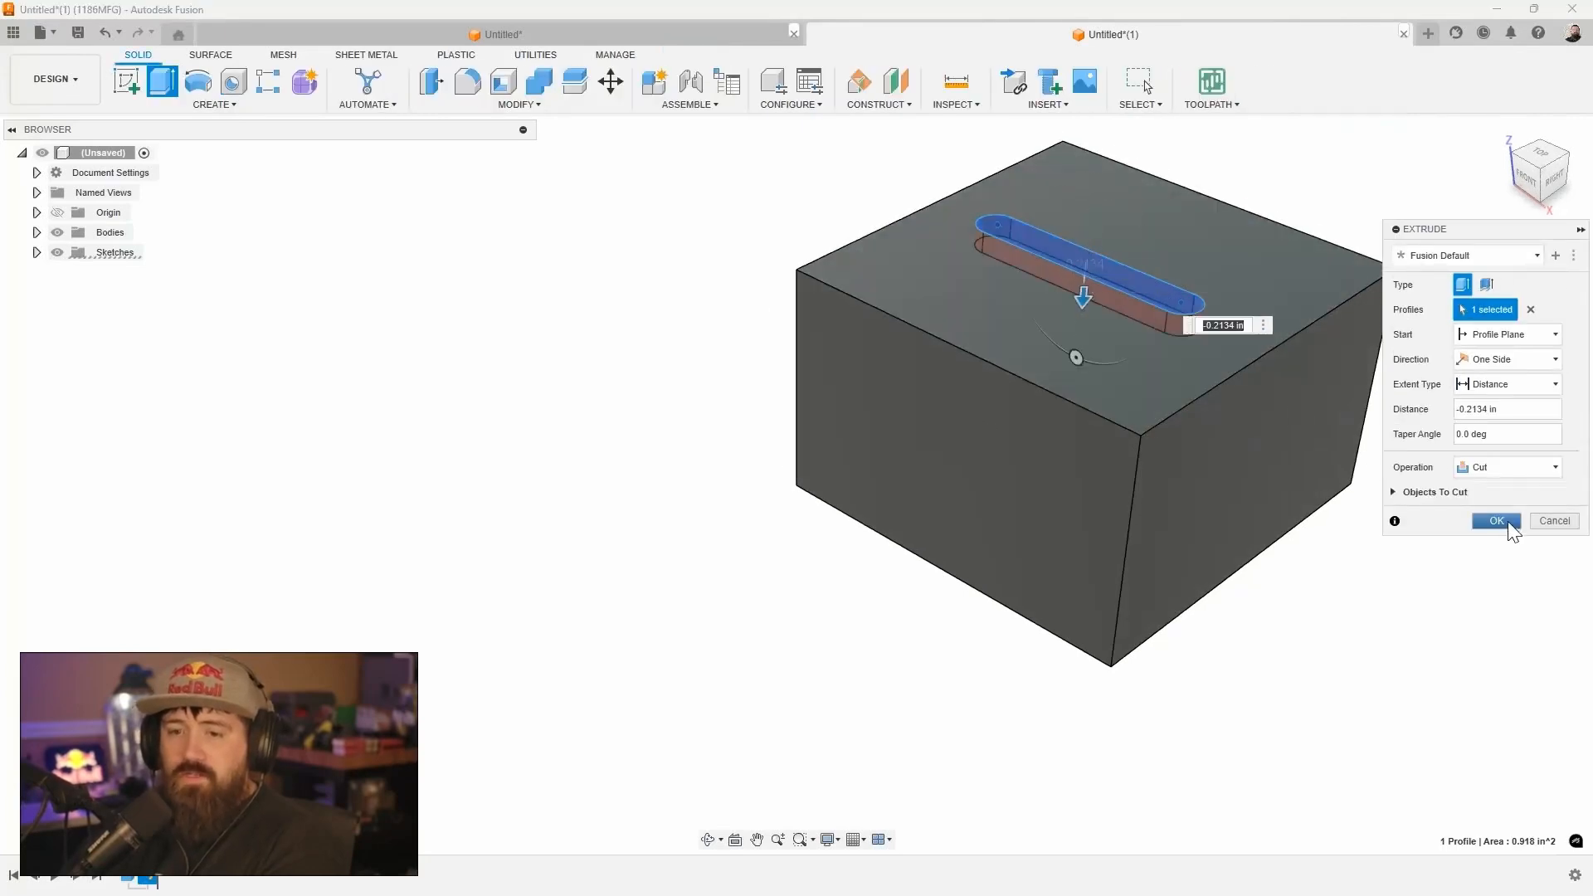
pyautogui.click(1494, 520)
# In the Manufacture workspace, create a milling setup with fixed size box stock and rounding up to nearest 0
pyautogui.click(55, 79)
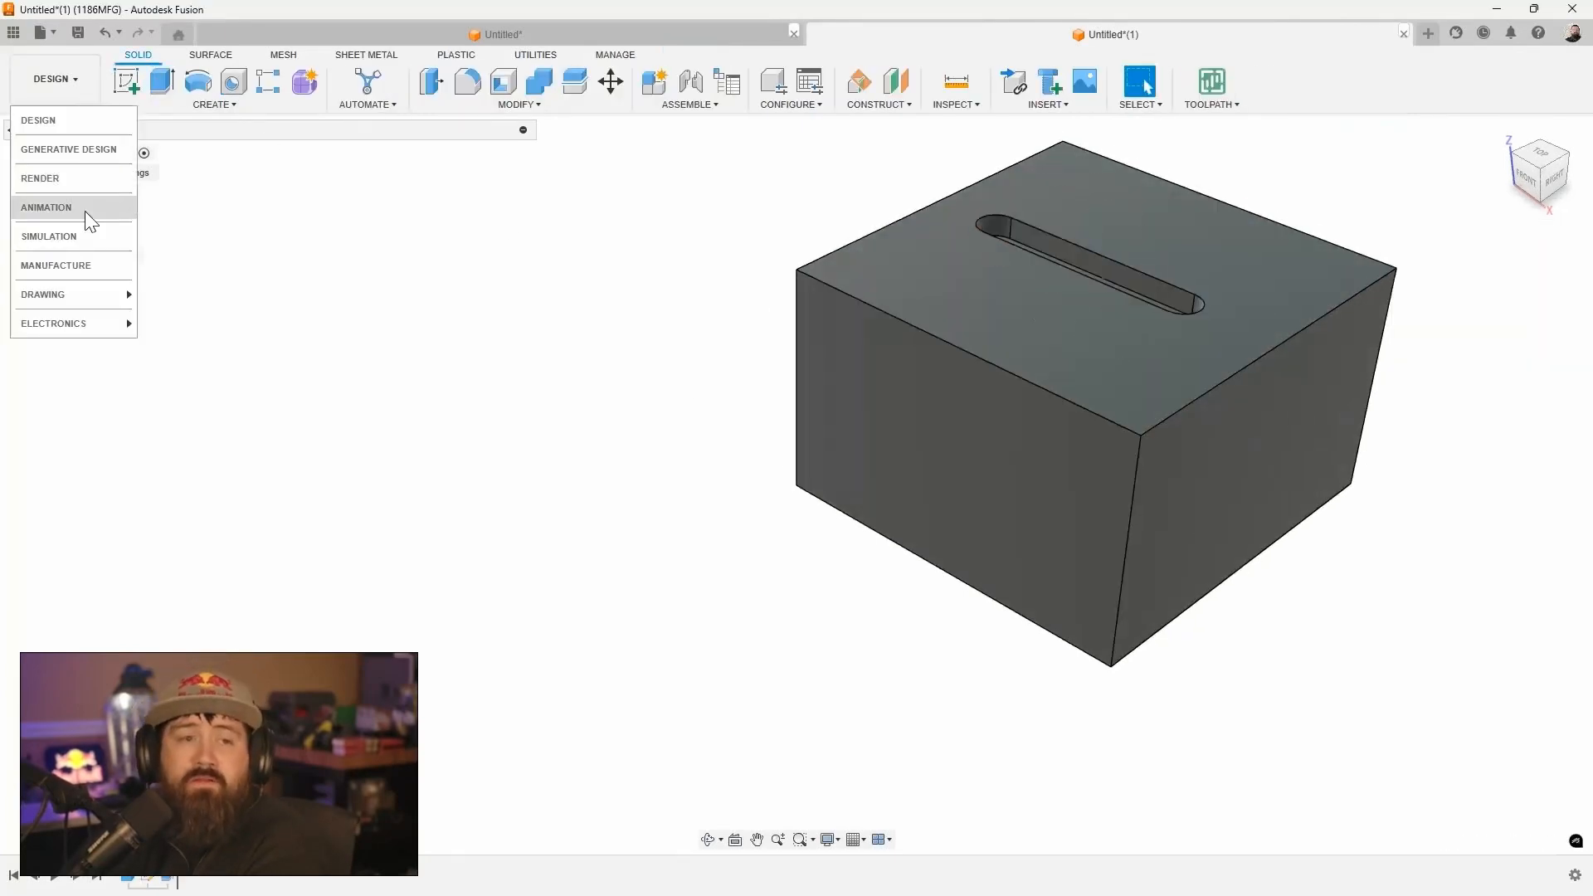
pyautogui.click(52, 266)
pyautogui.click(146, 102)
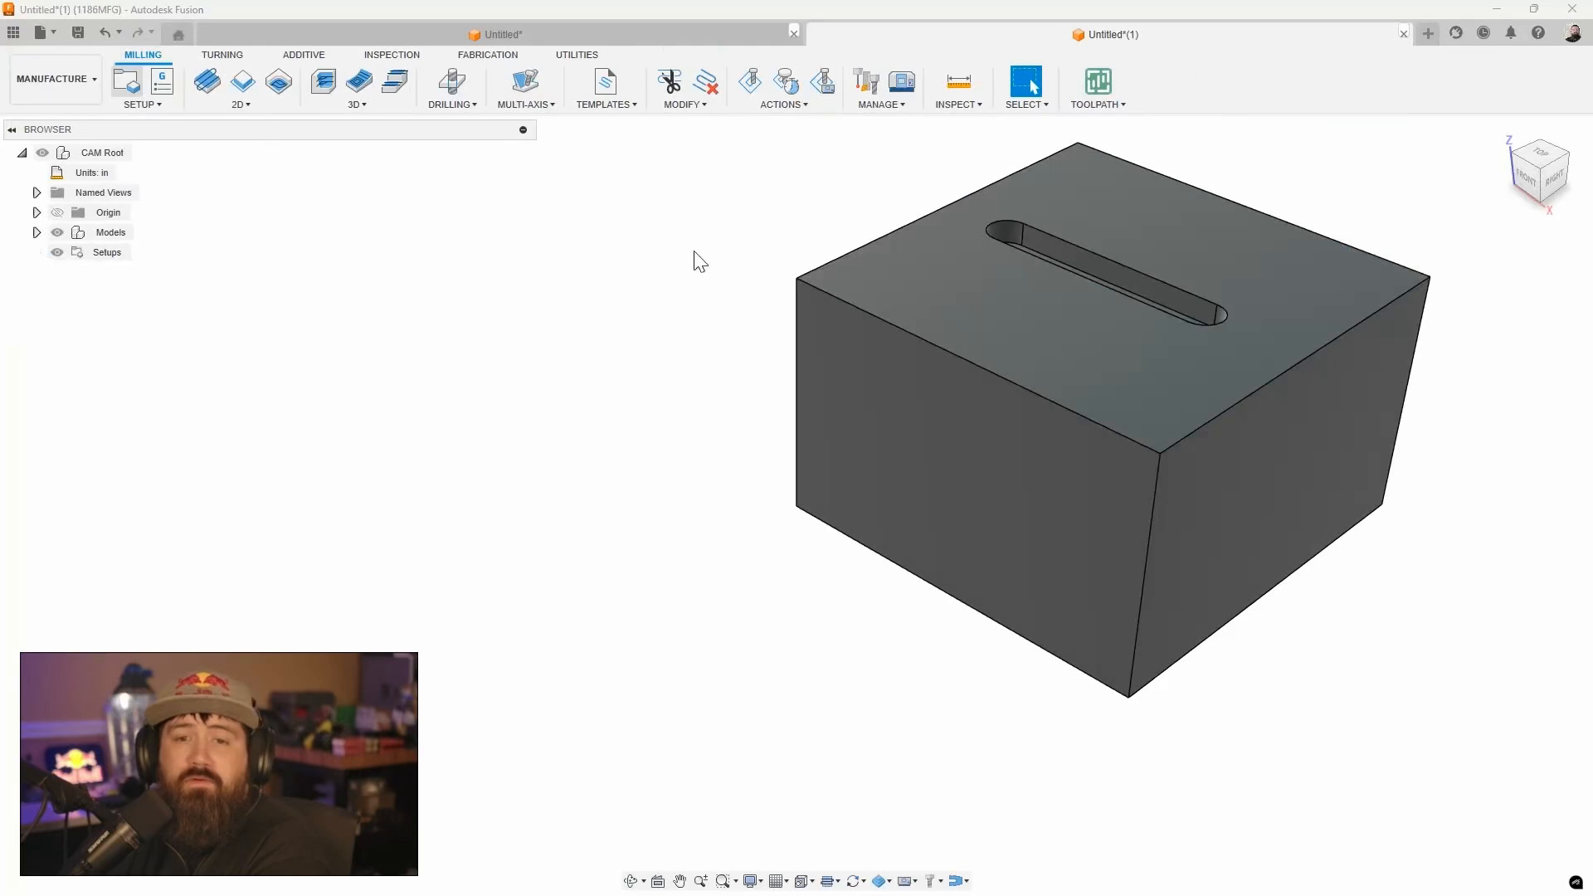
pyautogui.click(1255, 252)
pyautogui.click(1350, 305)
pyautogui.click(1358, 334)
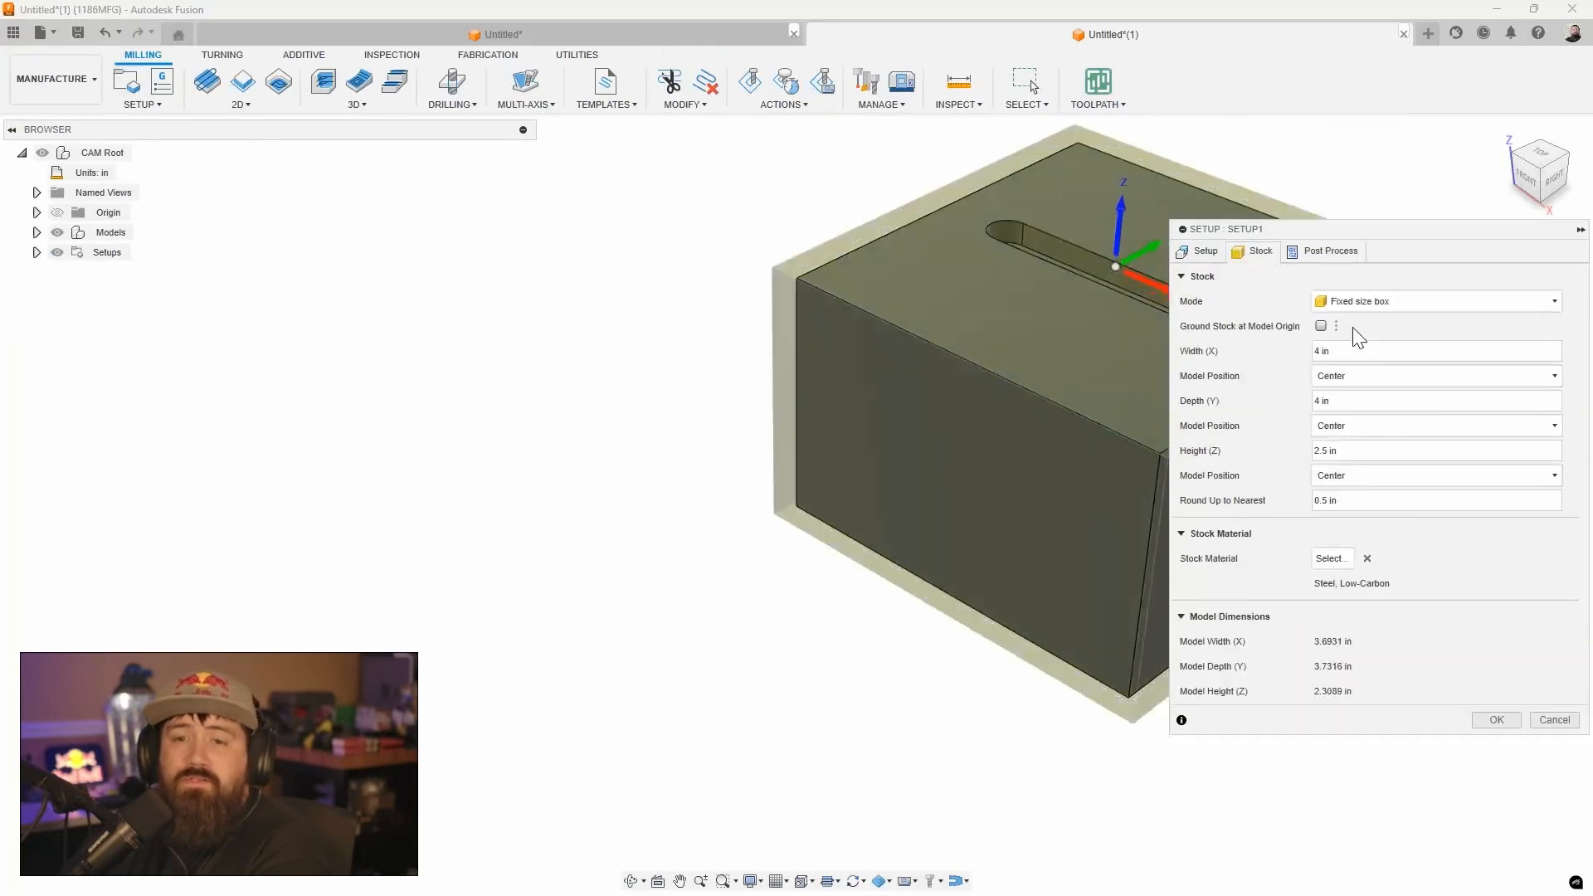
pyautogui.click(1361, 500)
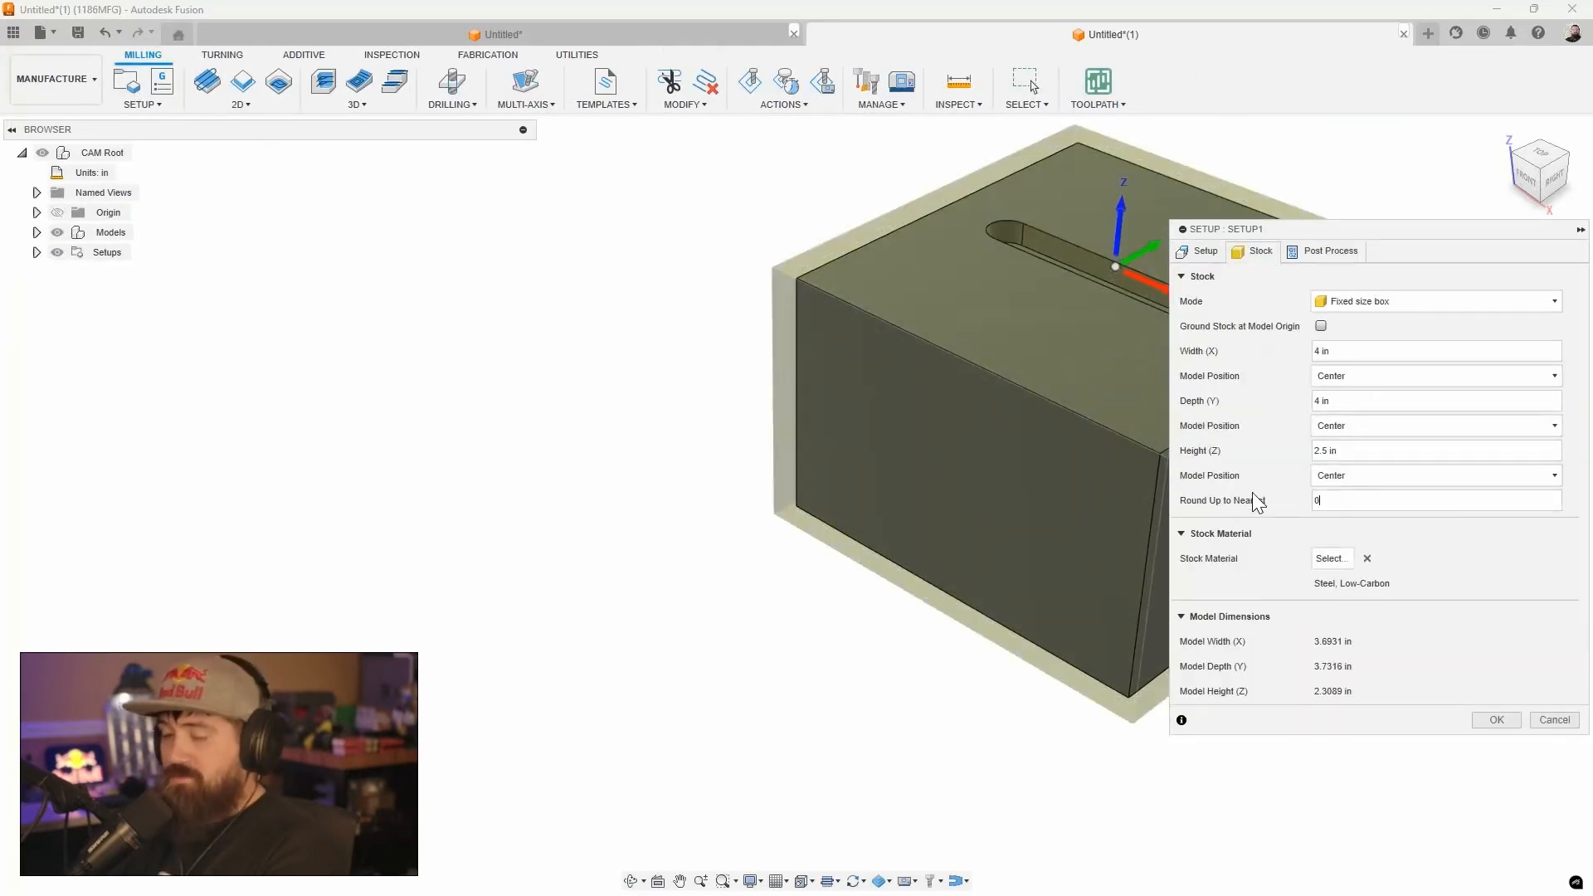
pyautogui.write('0')
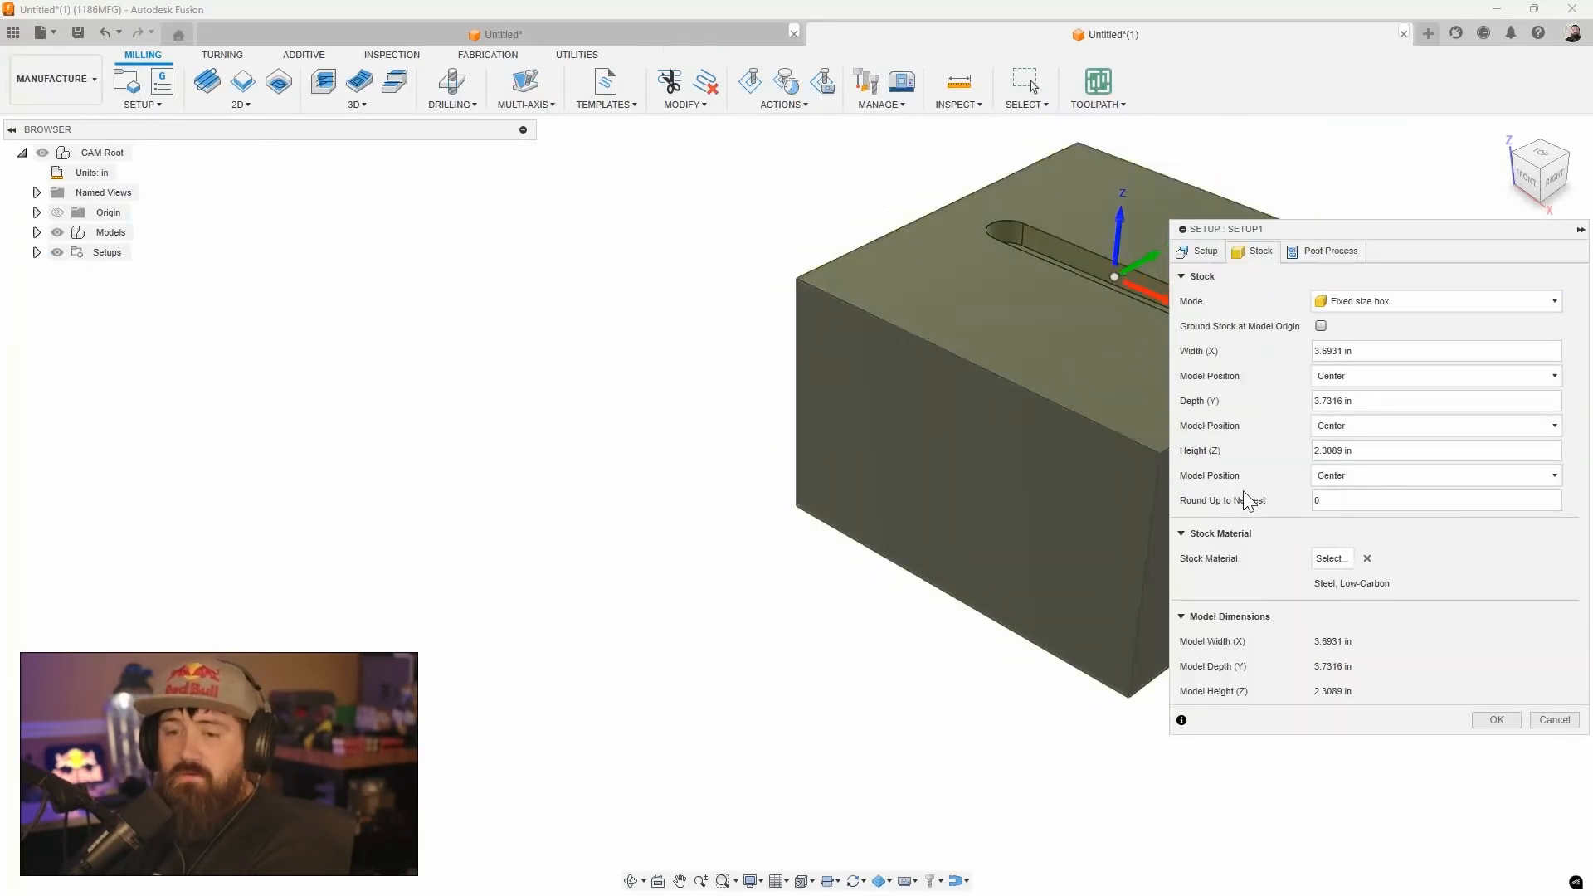
pyautogui.click(1497, 720)
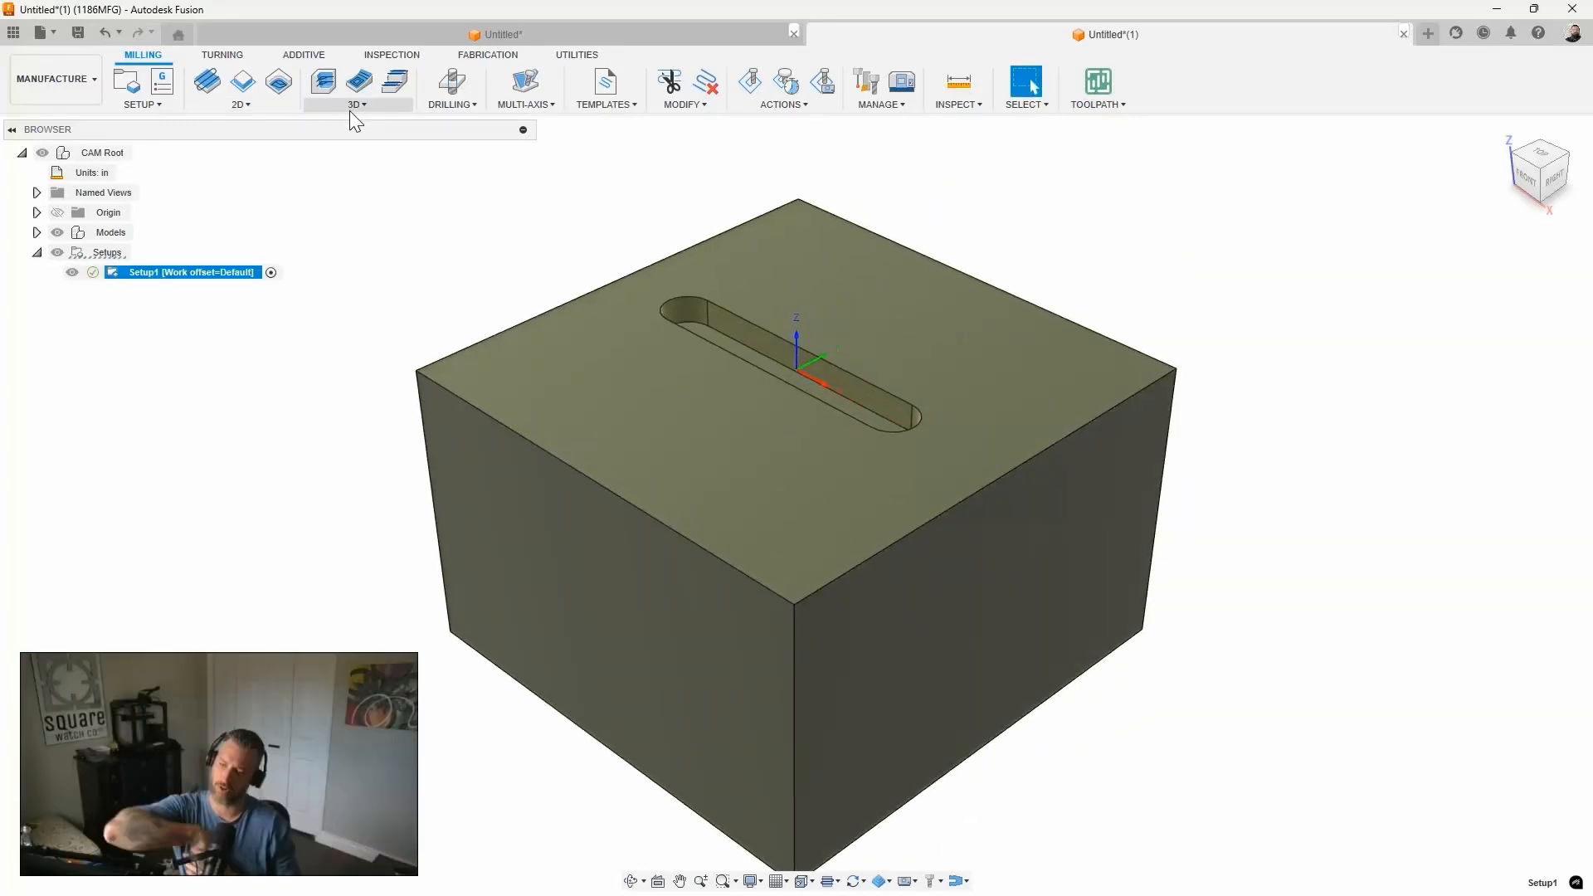
# Start a 2D Adaptive operation using the 1/4" Flat Endmill from the Fusion Library
pyautogui.click(249, 104)
pyautogui.click(254, 121)
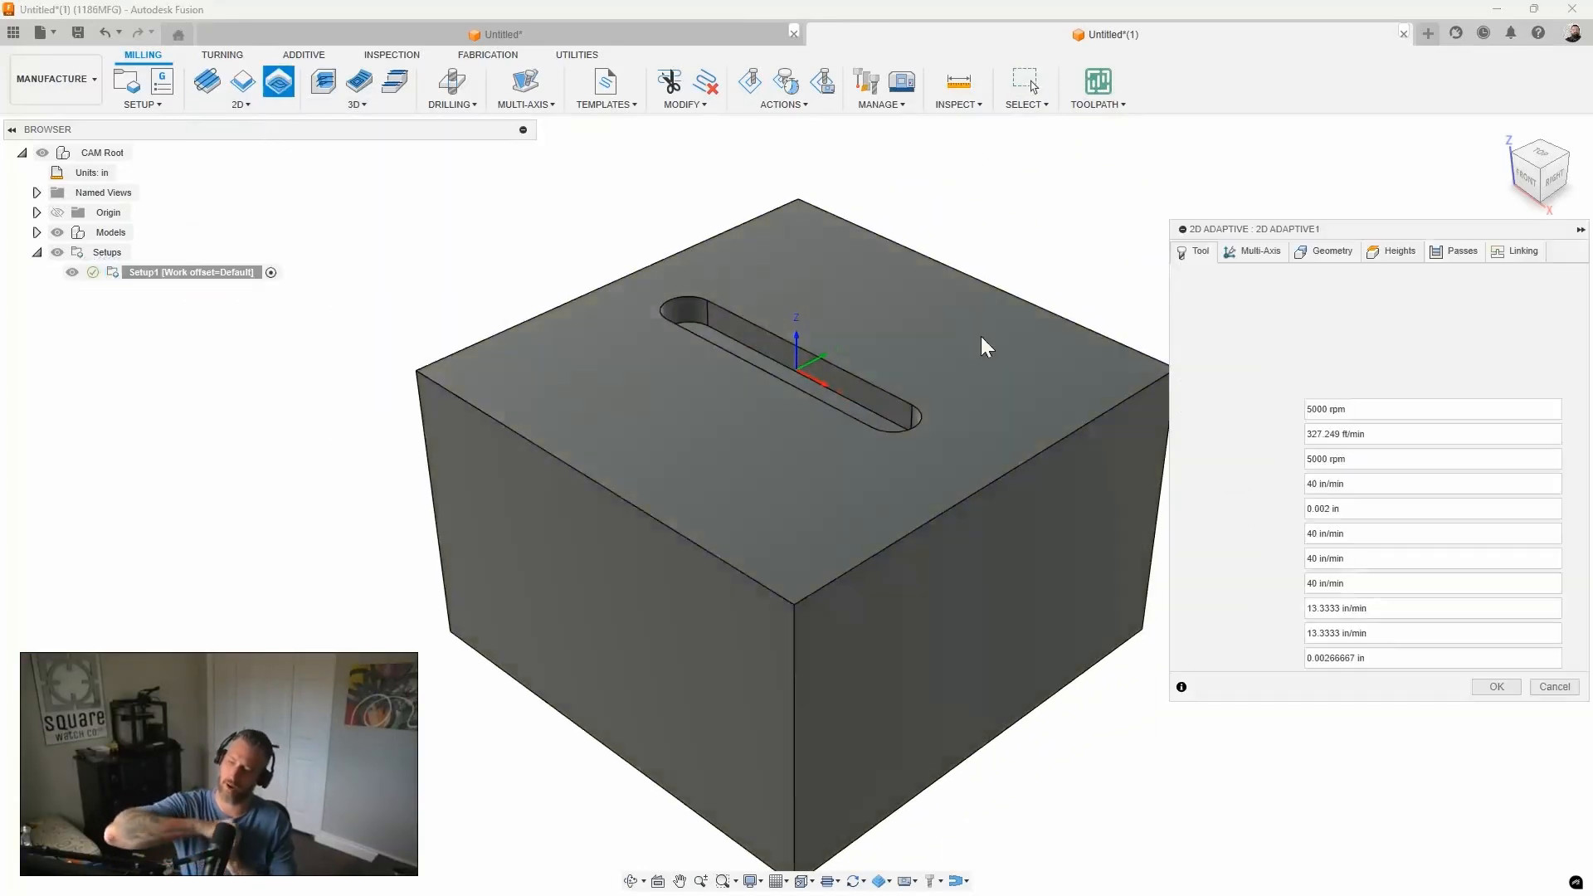
pyautogui.click(1322, 303)
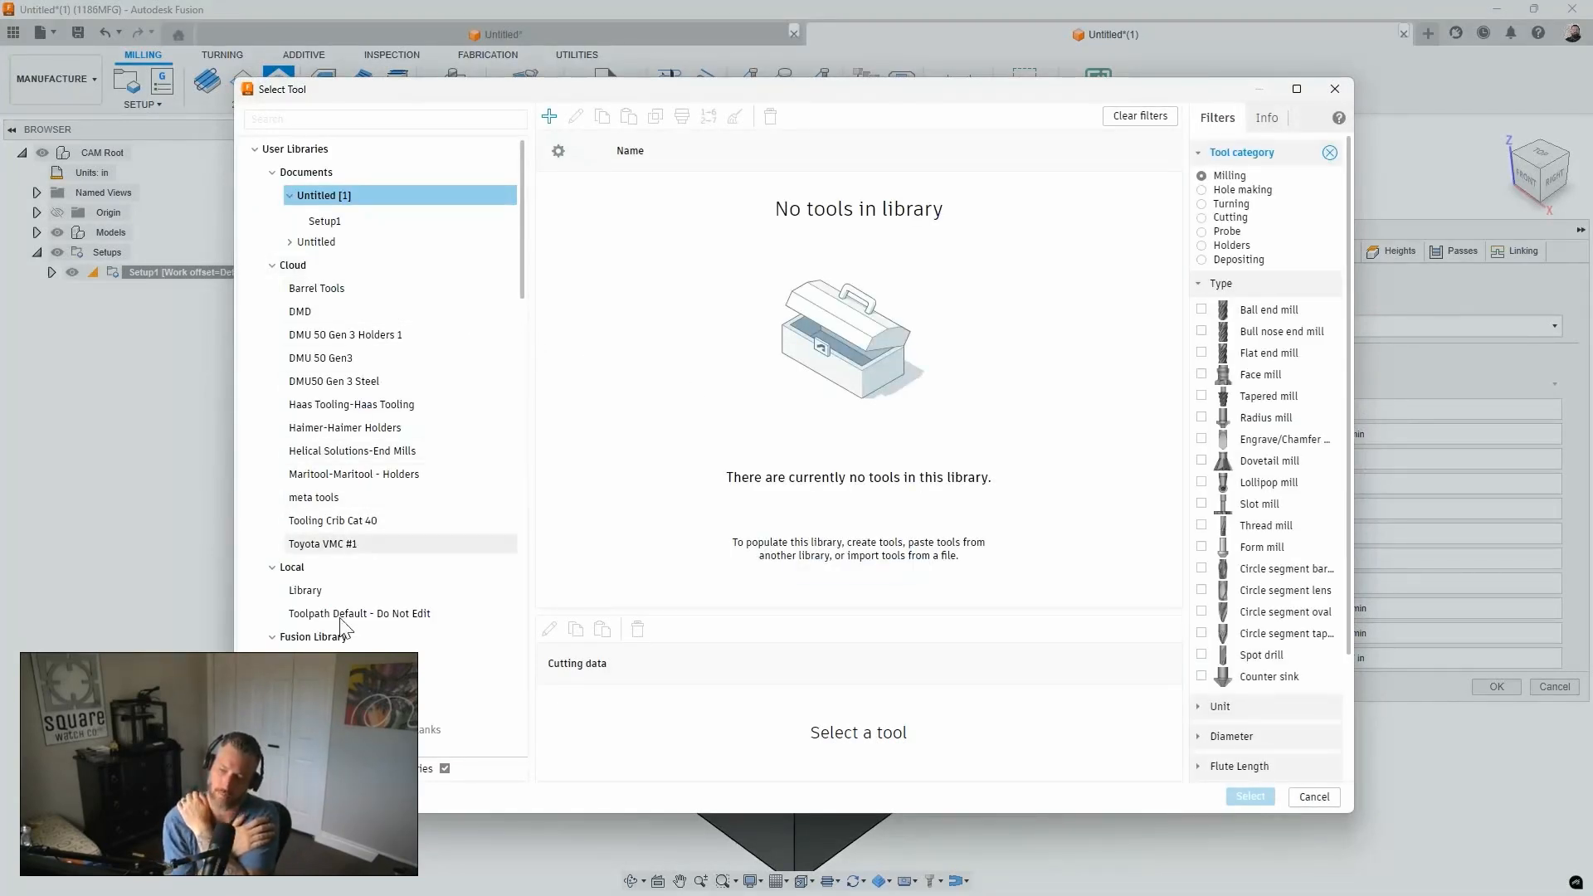
pyautogui.click(314, 637)
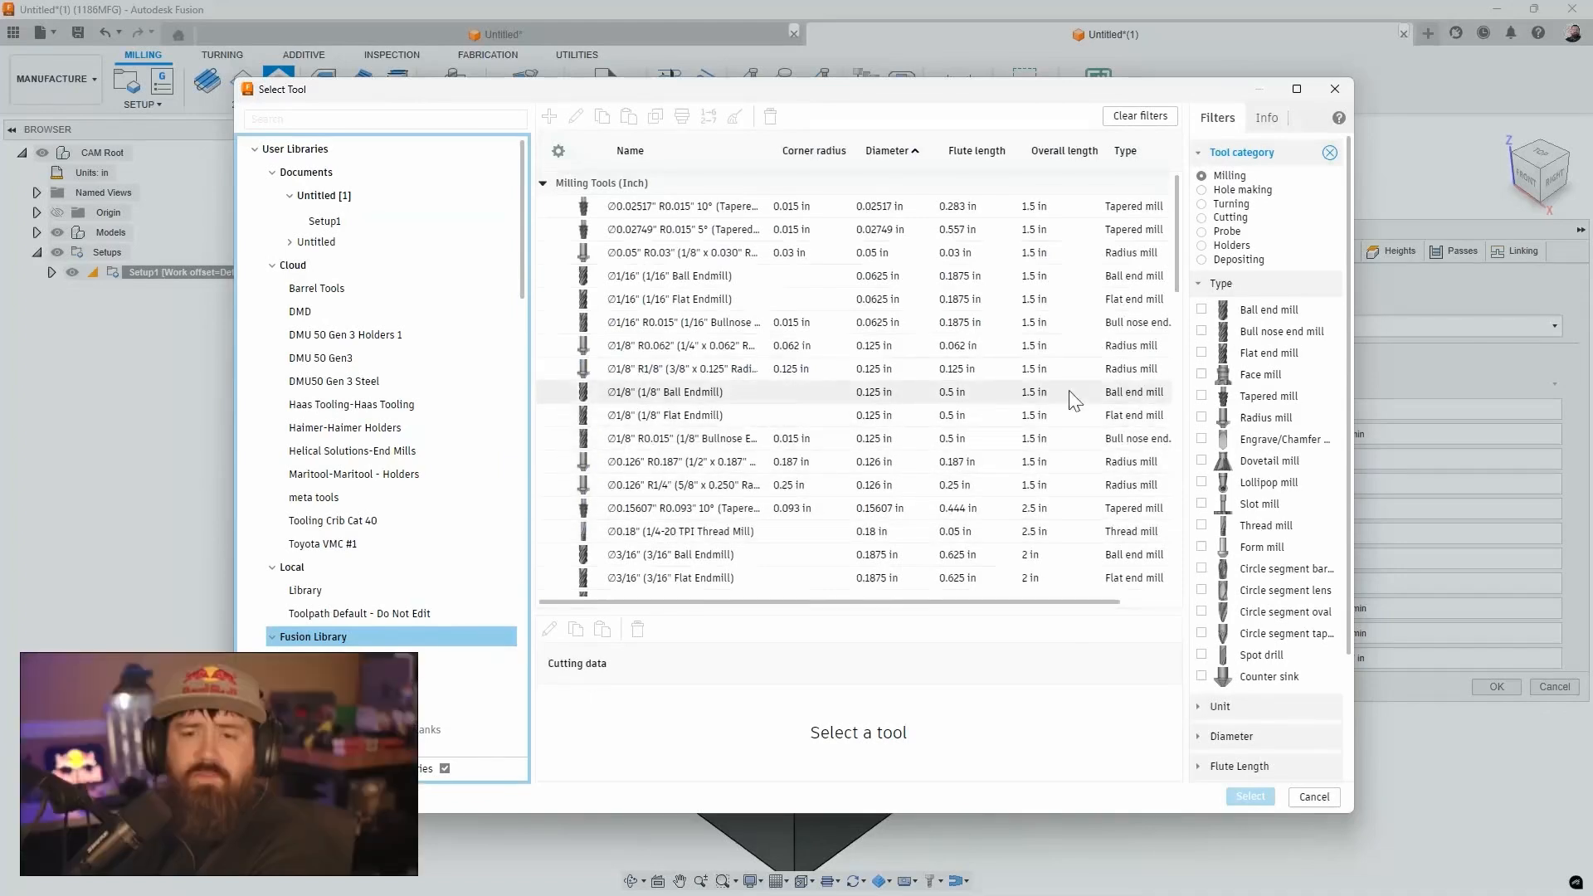
pyautogui.click(1202, 353)
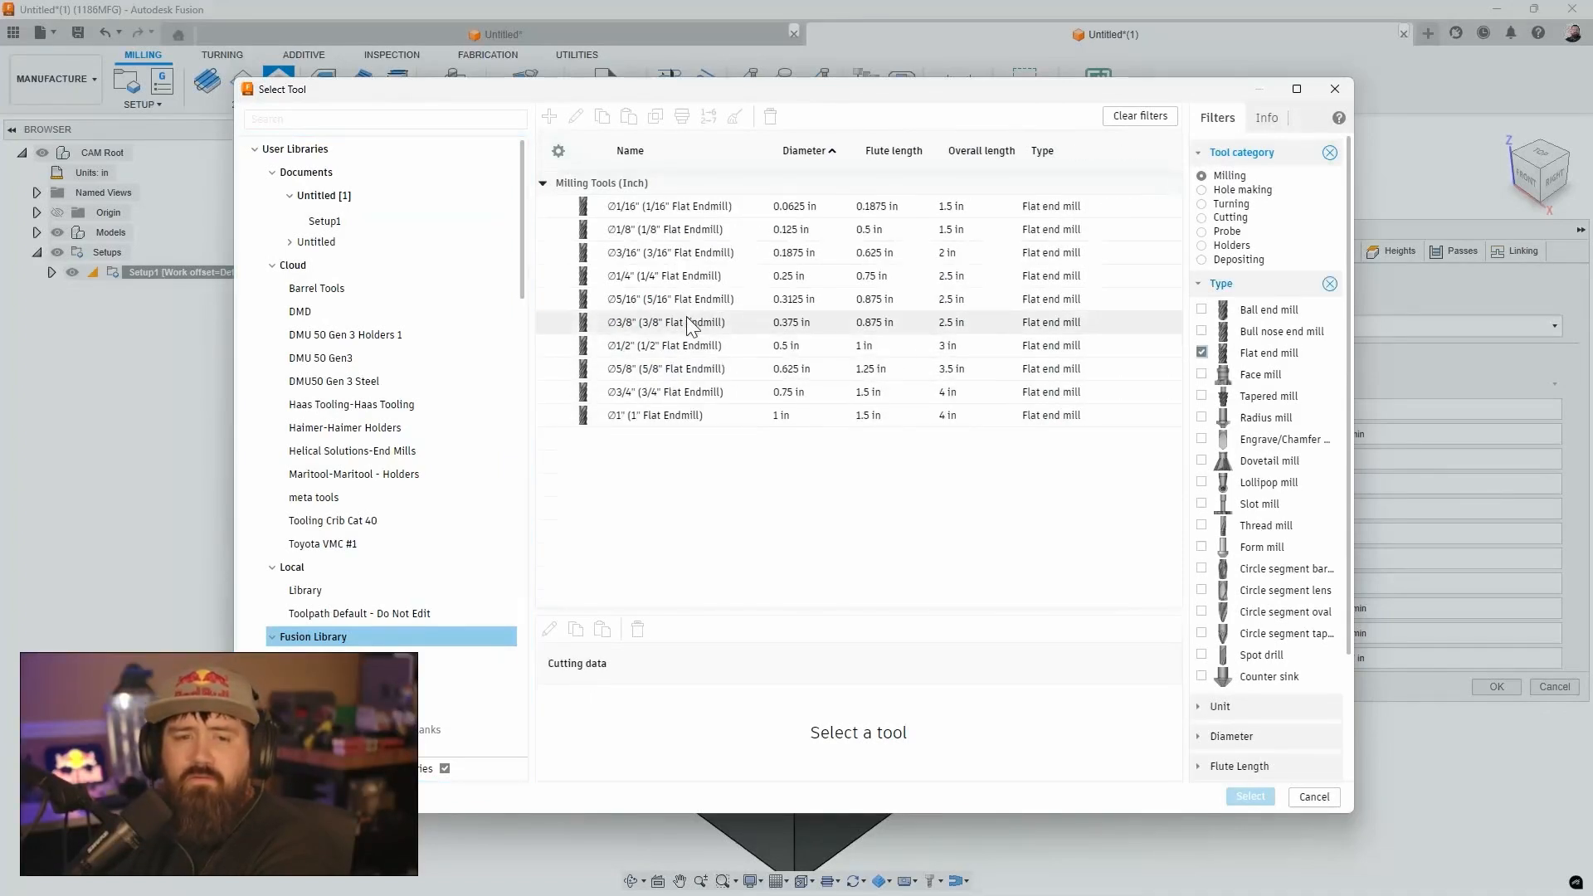
pyautogui.click(848, 484)
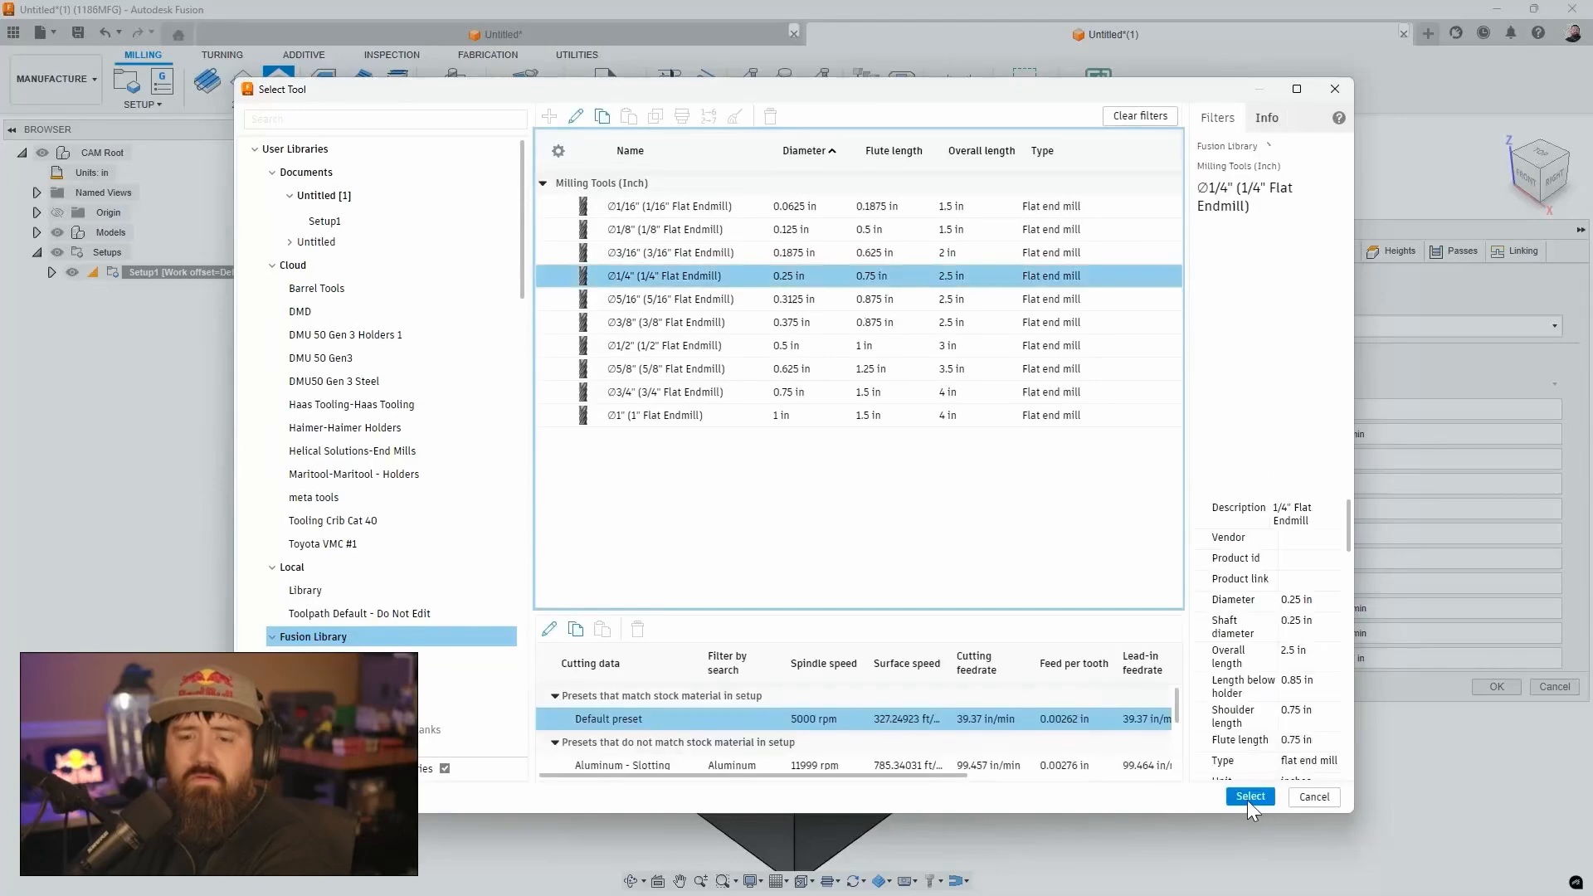
pyautogui.click(1247, 798)
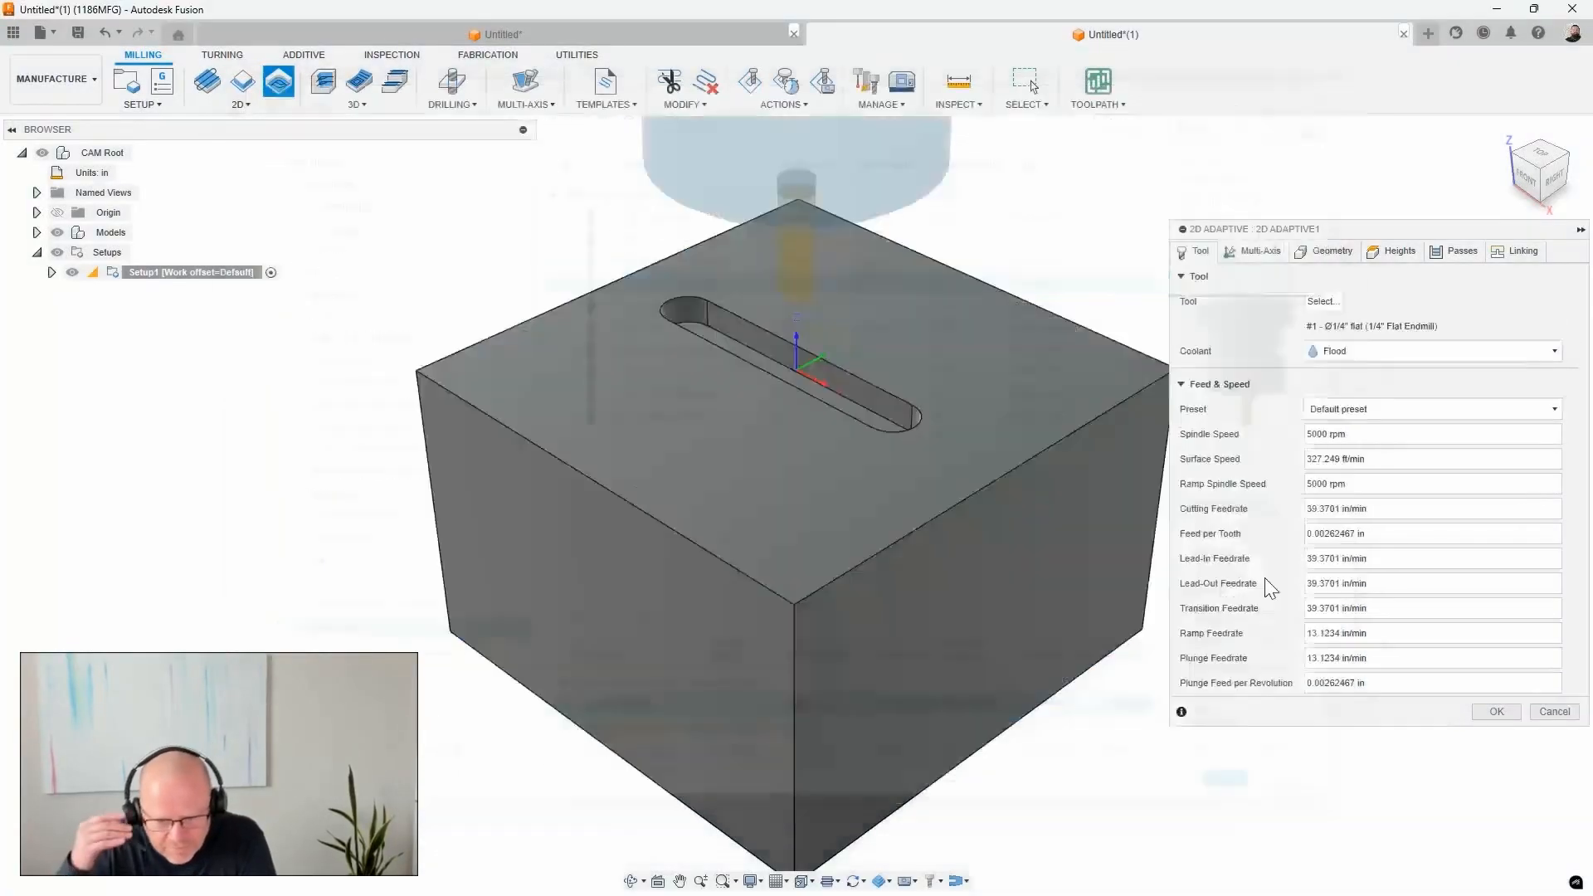
# Choose the slot's floor contour as the pocket selection for the 2D Adaptive operation
pyautogui.click(1327, 251)
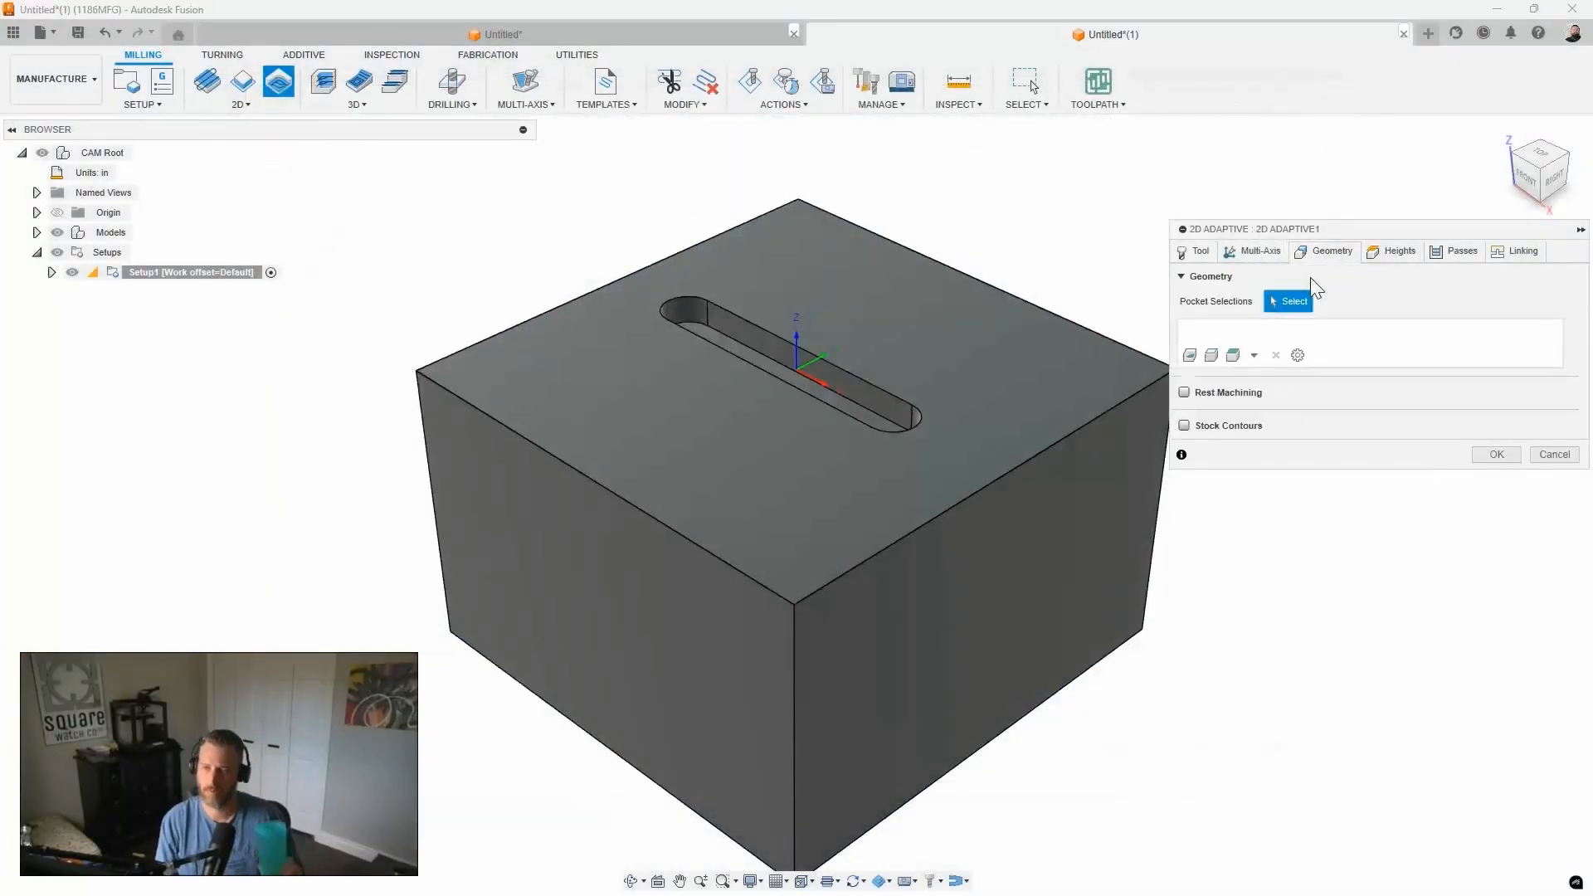
pyautogui.scroll(4, 867, 415)
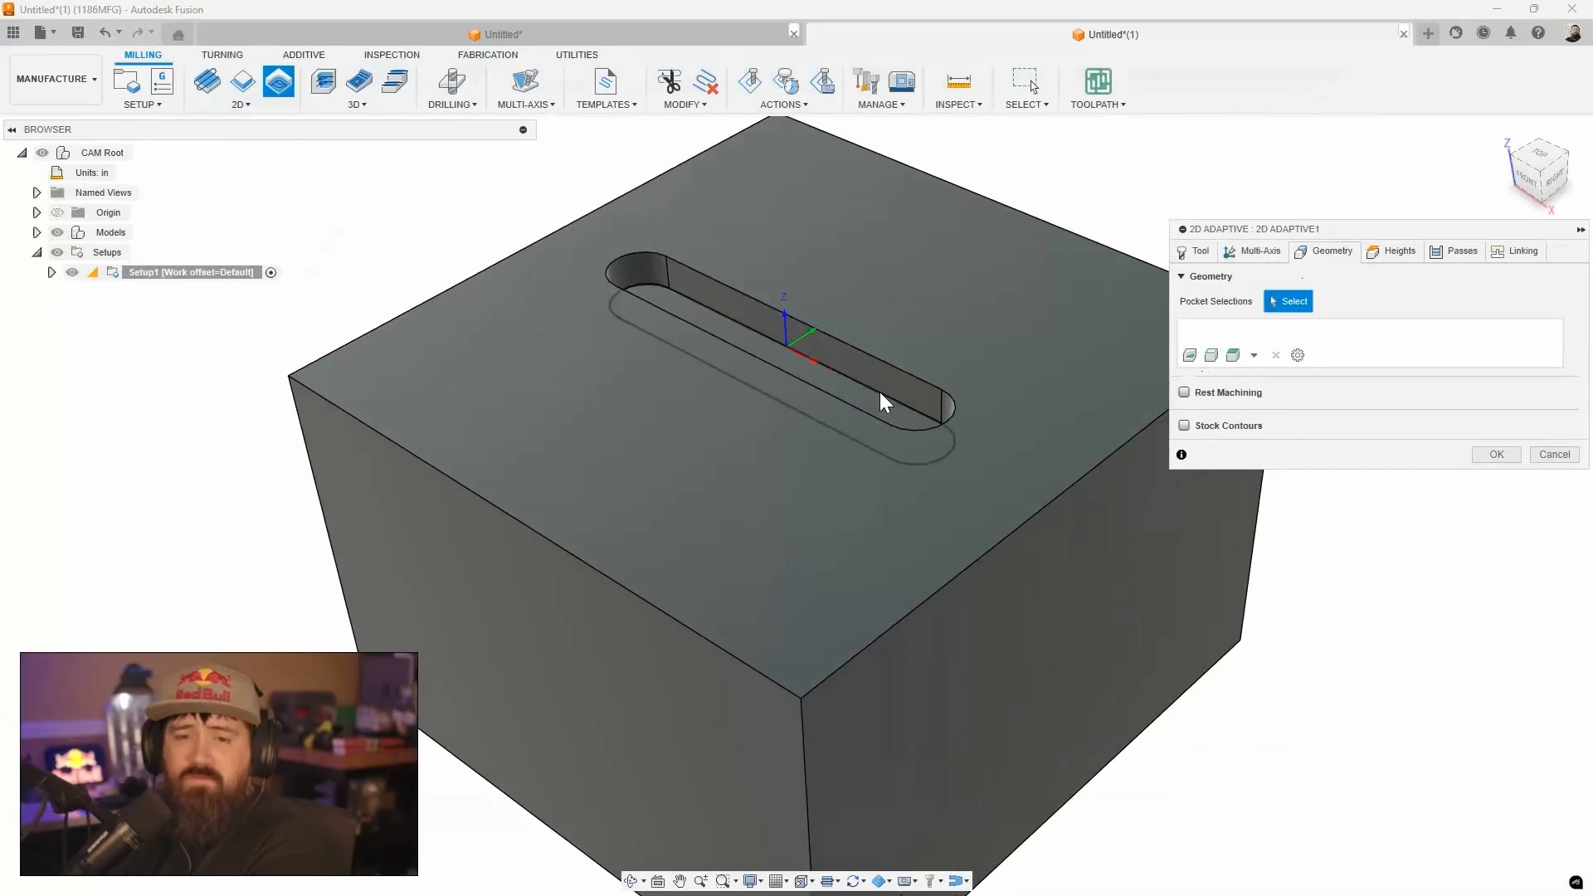
pyautogui.click(877, 407)
# Set the ramp clearance height to 0.02 in and the ramp taper angle to 4 deg, and generate the toolpath
pyautogui.click(1512, 259)
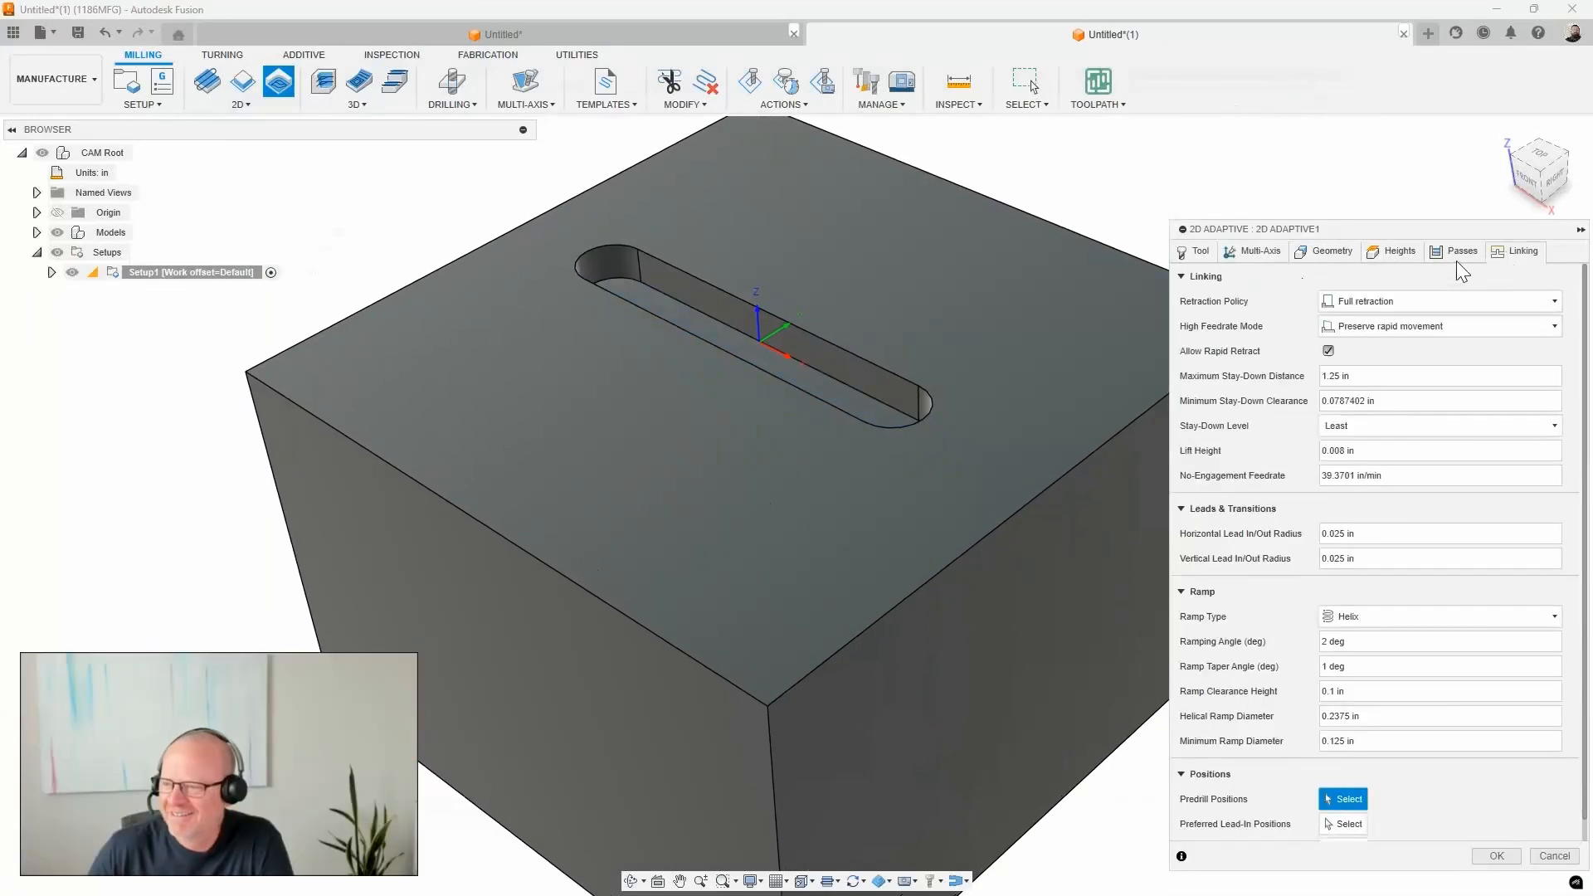
pyautogui.moveTo(1366, 692); pyautogui.dragTo(1235, 678)
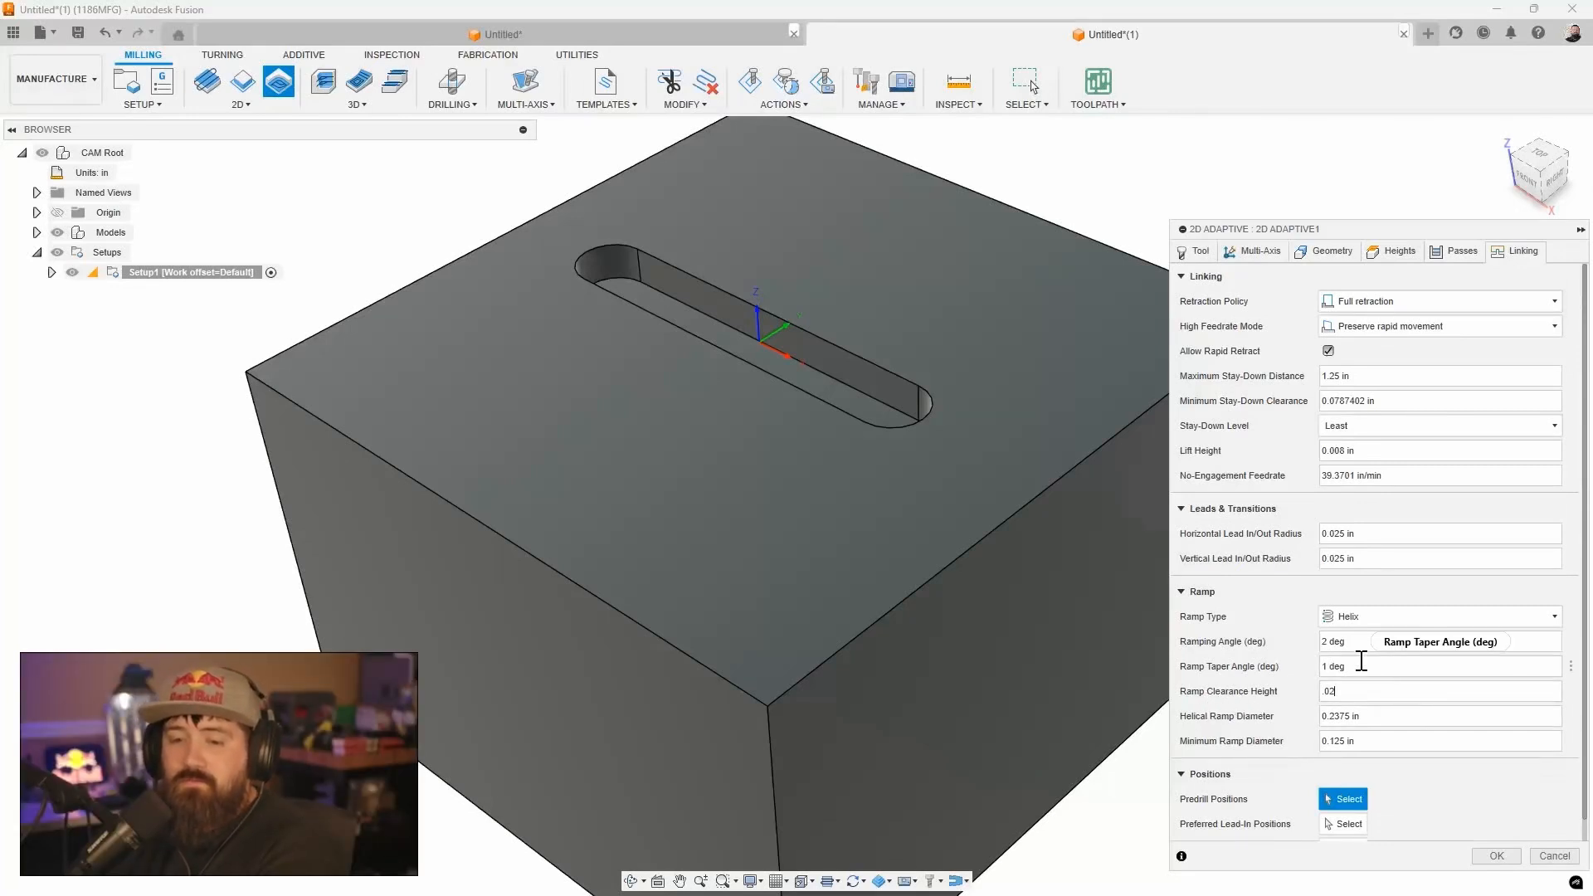
pyautogui.click(1365, 665)
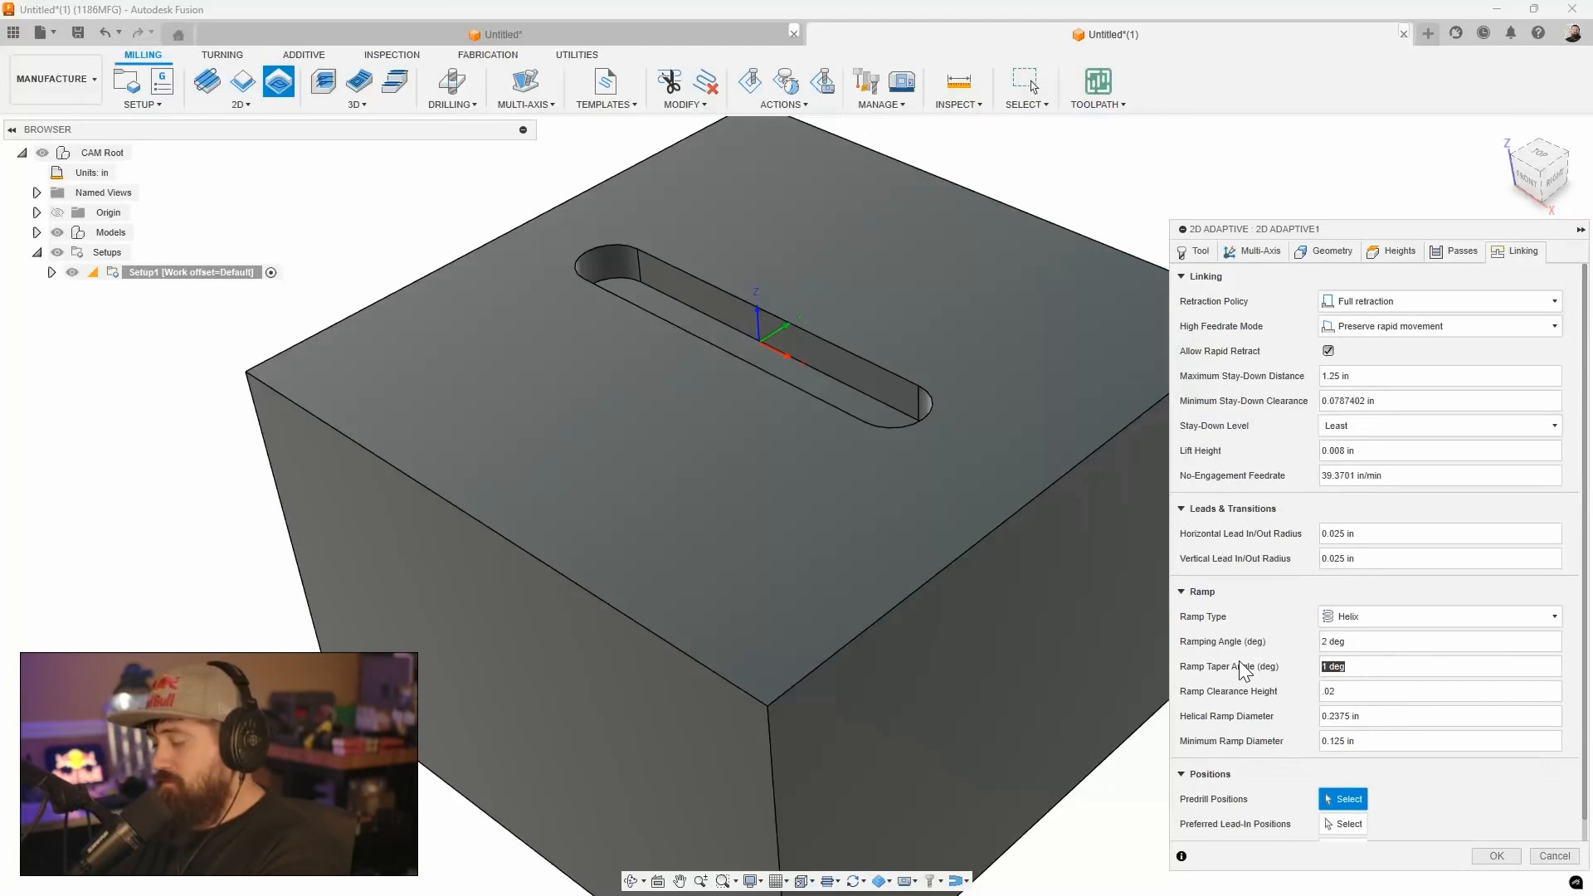
pyautogui.press('Return')
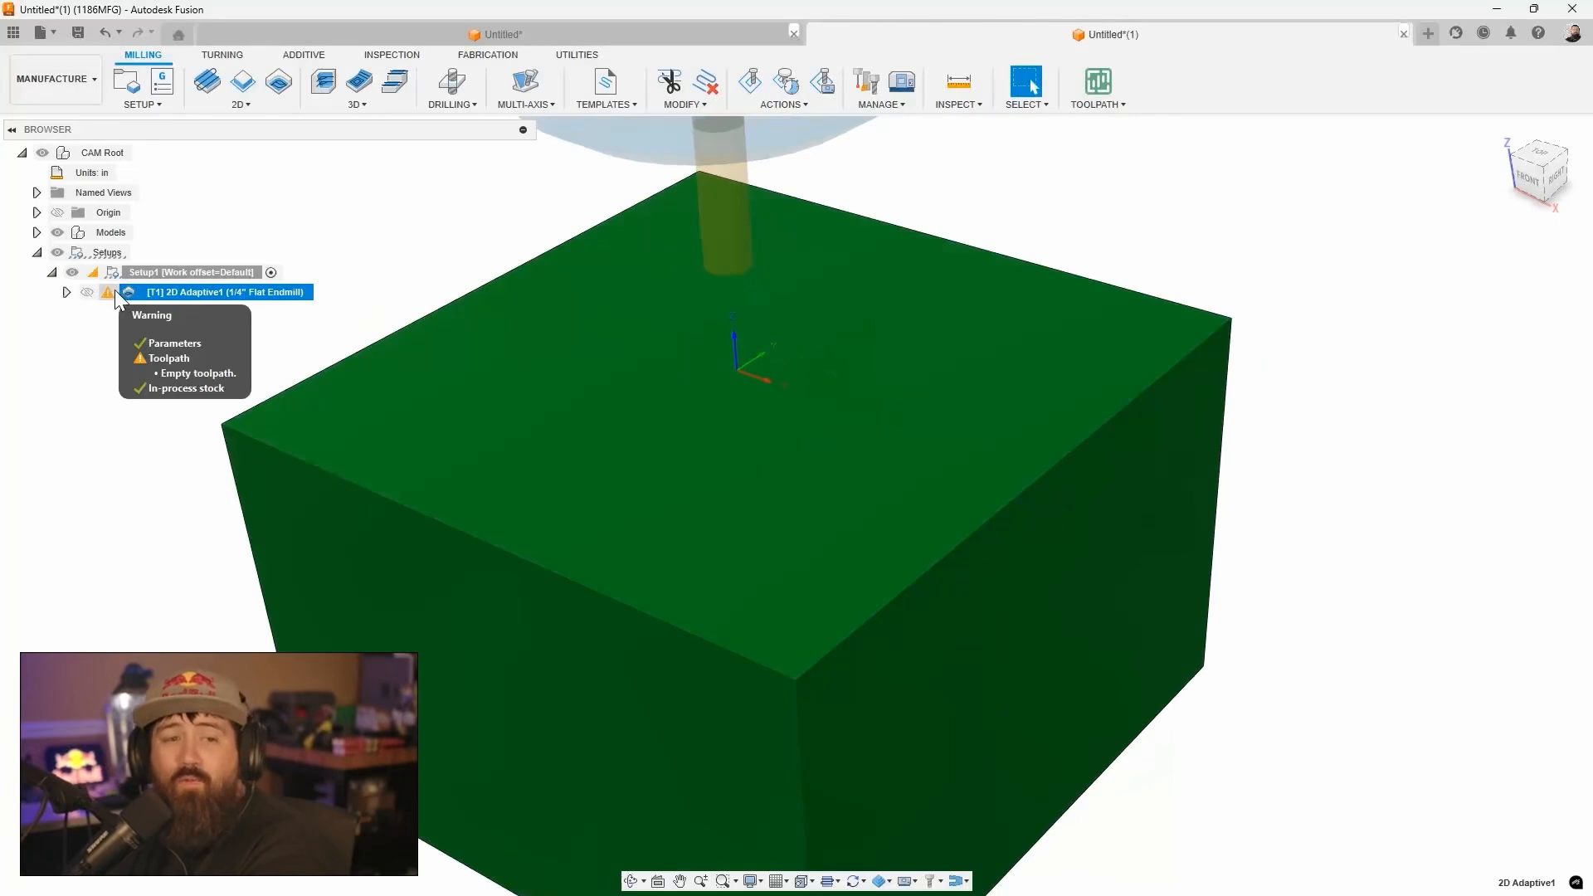
# Edit the 2D Adaptive operation to a minimum ramp diameter of 0.02 in and regenerate its toolpath
pyautogui.doubleClick(123, 292)
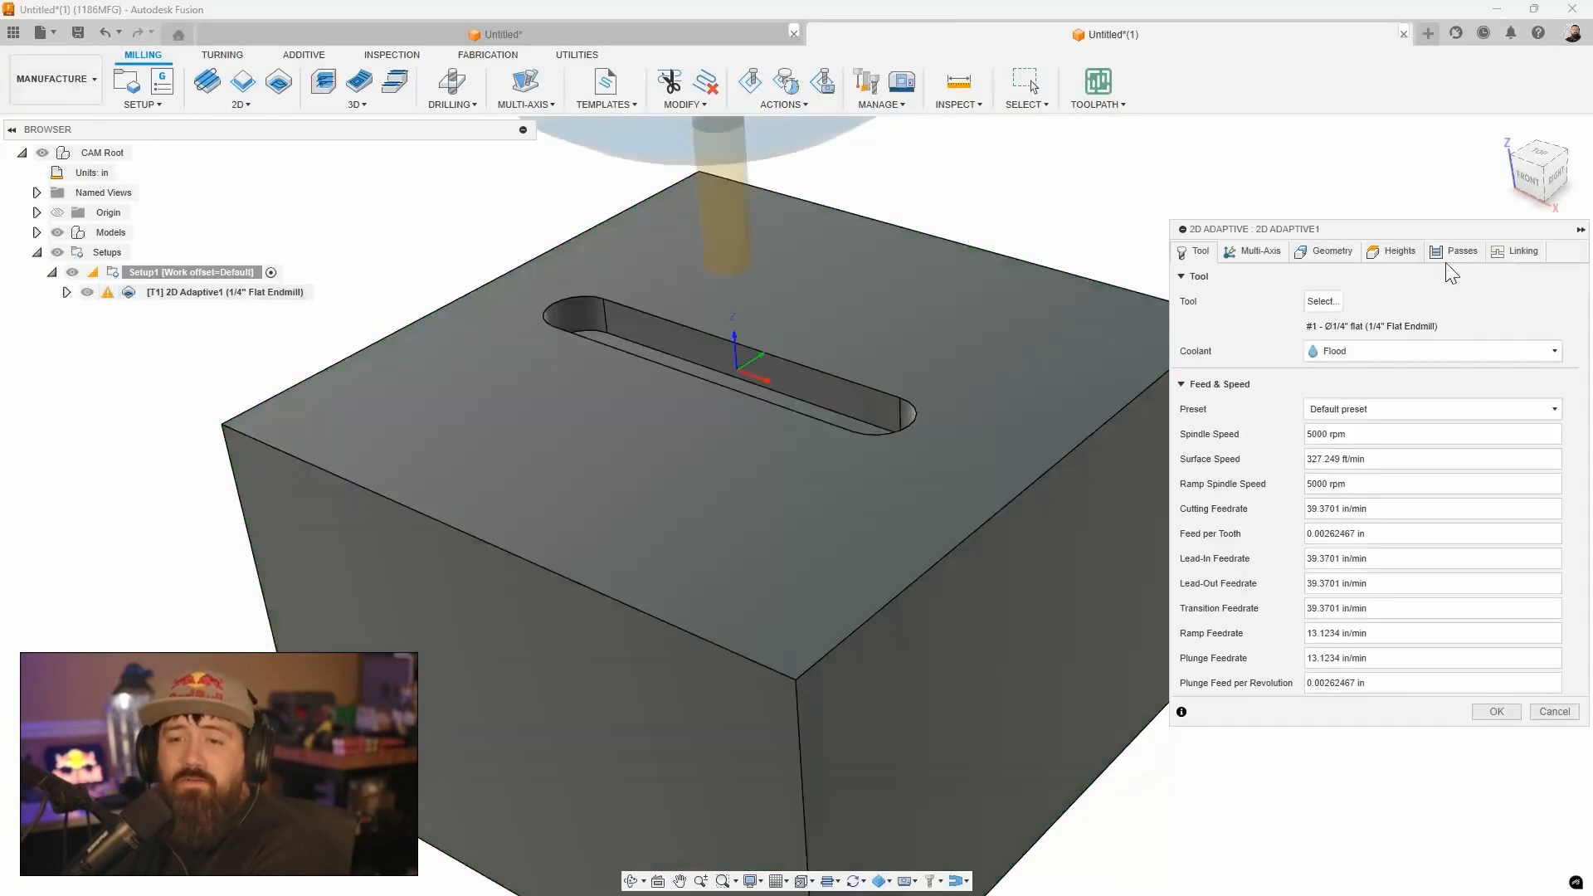
pyautogui.click(1521, 253)
pyautogui.moveTo(1375, 741); pyautogui.dragTo(1289, 761)
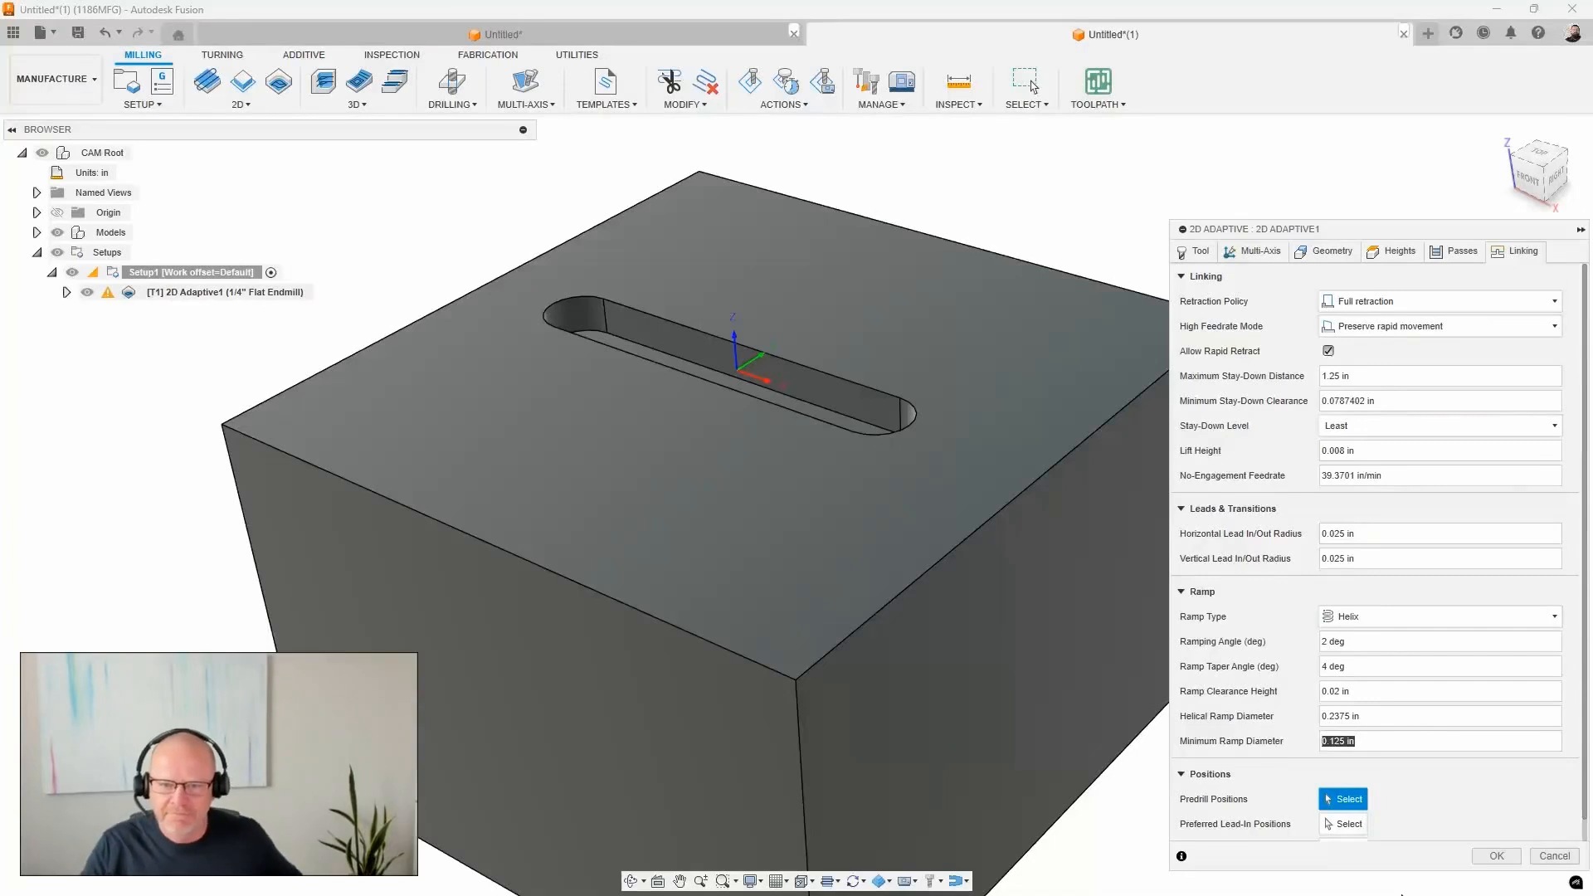
pyautogui.write('.02')
pyautogui.press('Return')
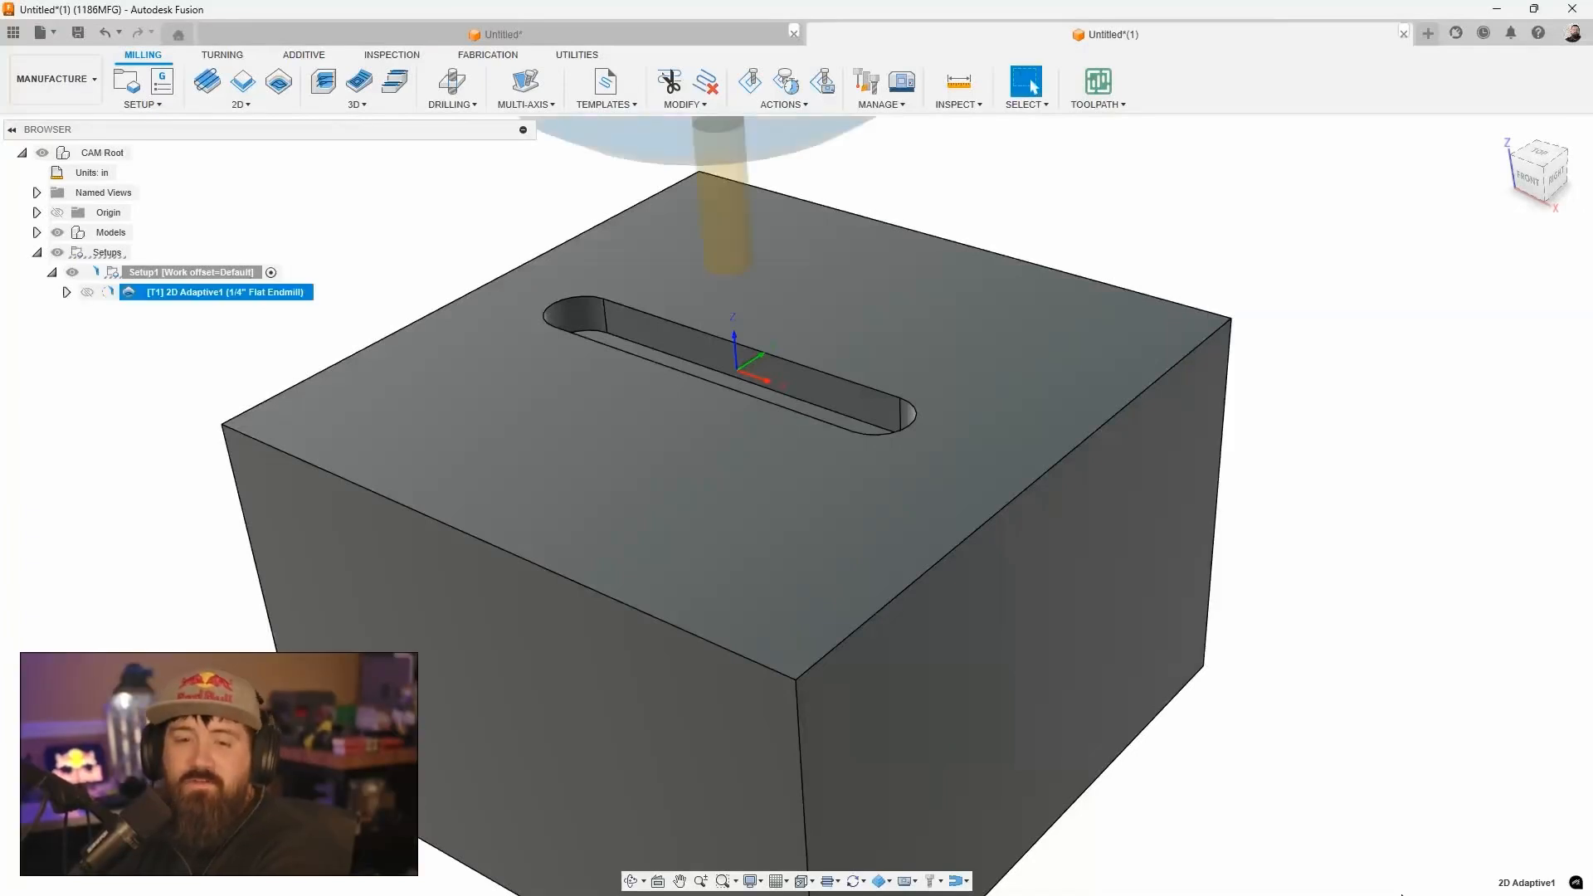
# Inspect the helical ramp in the slot and turn on the display of toolpath points
pyautogui.keyDown('shift'); pyautogui.moveTo(1153, 599); pyautogui.dragTo(1083, 492, button='middle'); pyautogui.keyUp('shift')
pyautogui.scroll(3, 1158, 476)
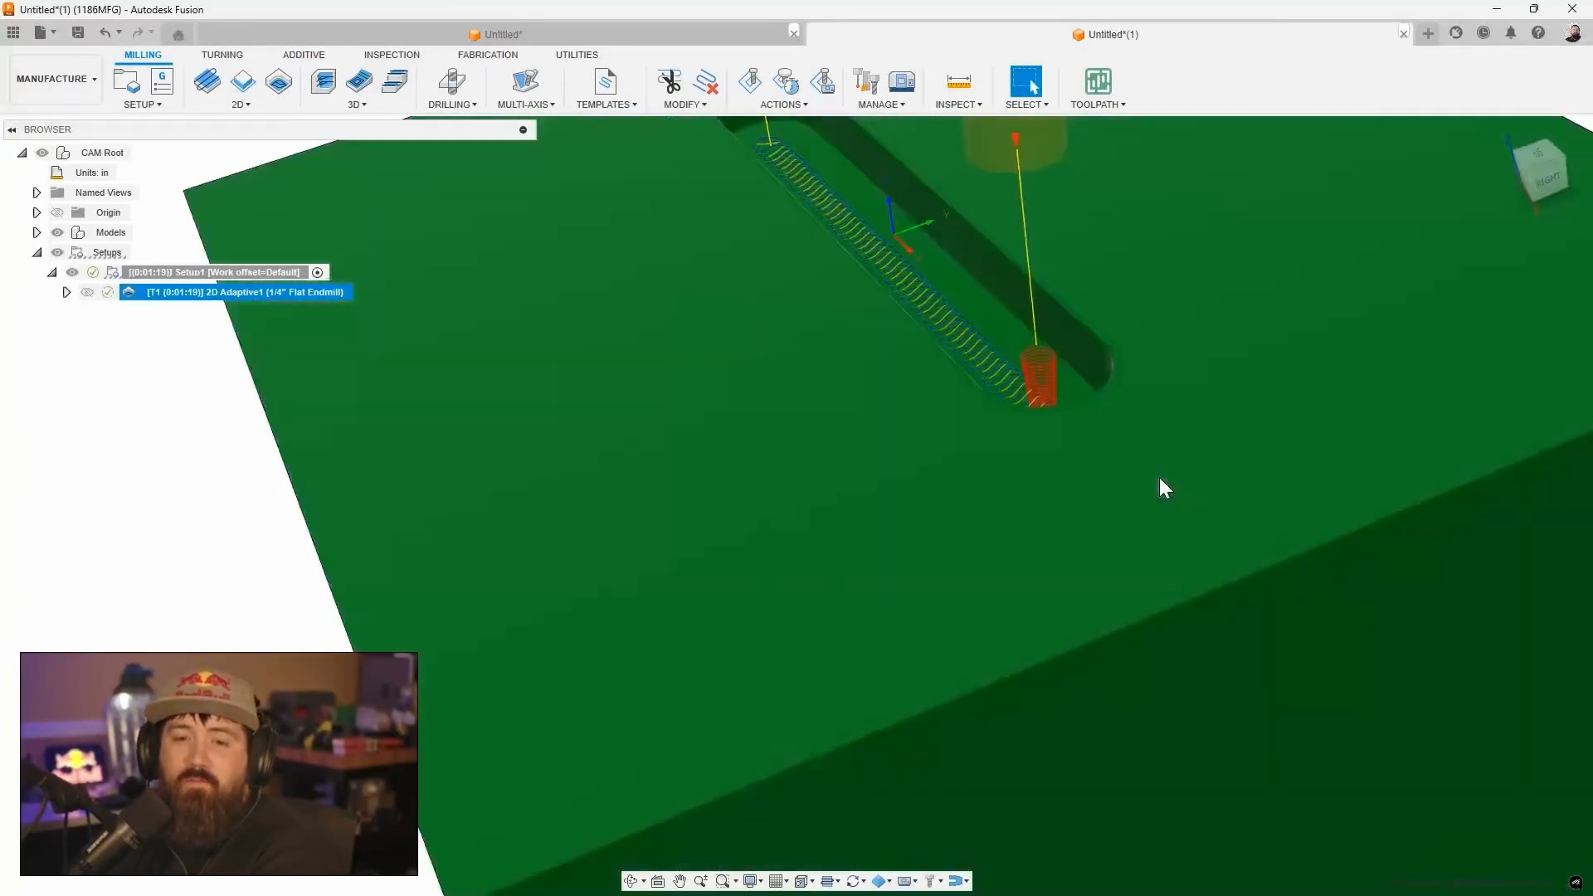
pyautogui.moveTo(1112, 426)
pyautogui.keyDown('shift'); pyautogui.mouseDown(button='middle')
pyautogui.moveTo(972, 448)
pyautogui.moveTo(1003, 565)
pyautogui.moveTo(1021, 562)
pyautogui.moveTo(1034, 515)
pyautogui.mouseUp(button='middle'); pyautogui.keyUp('shift')
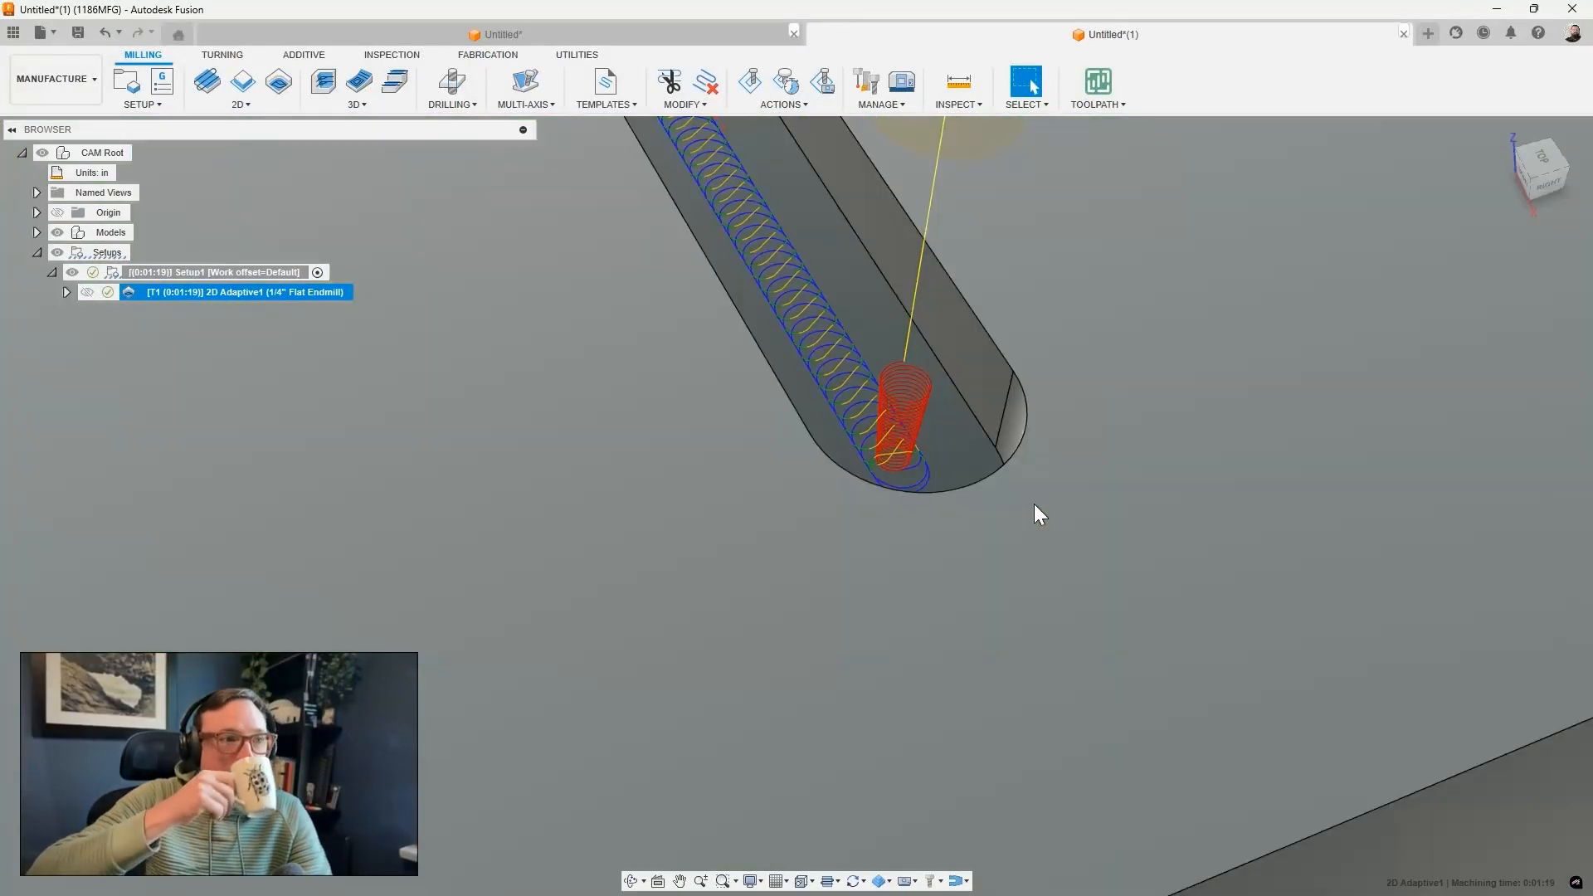
pyautogui.scroll(-3, 1114, 571)
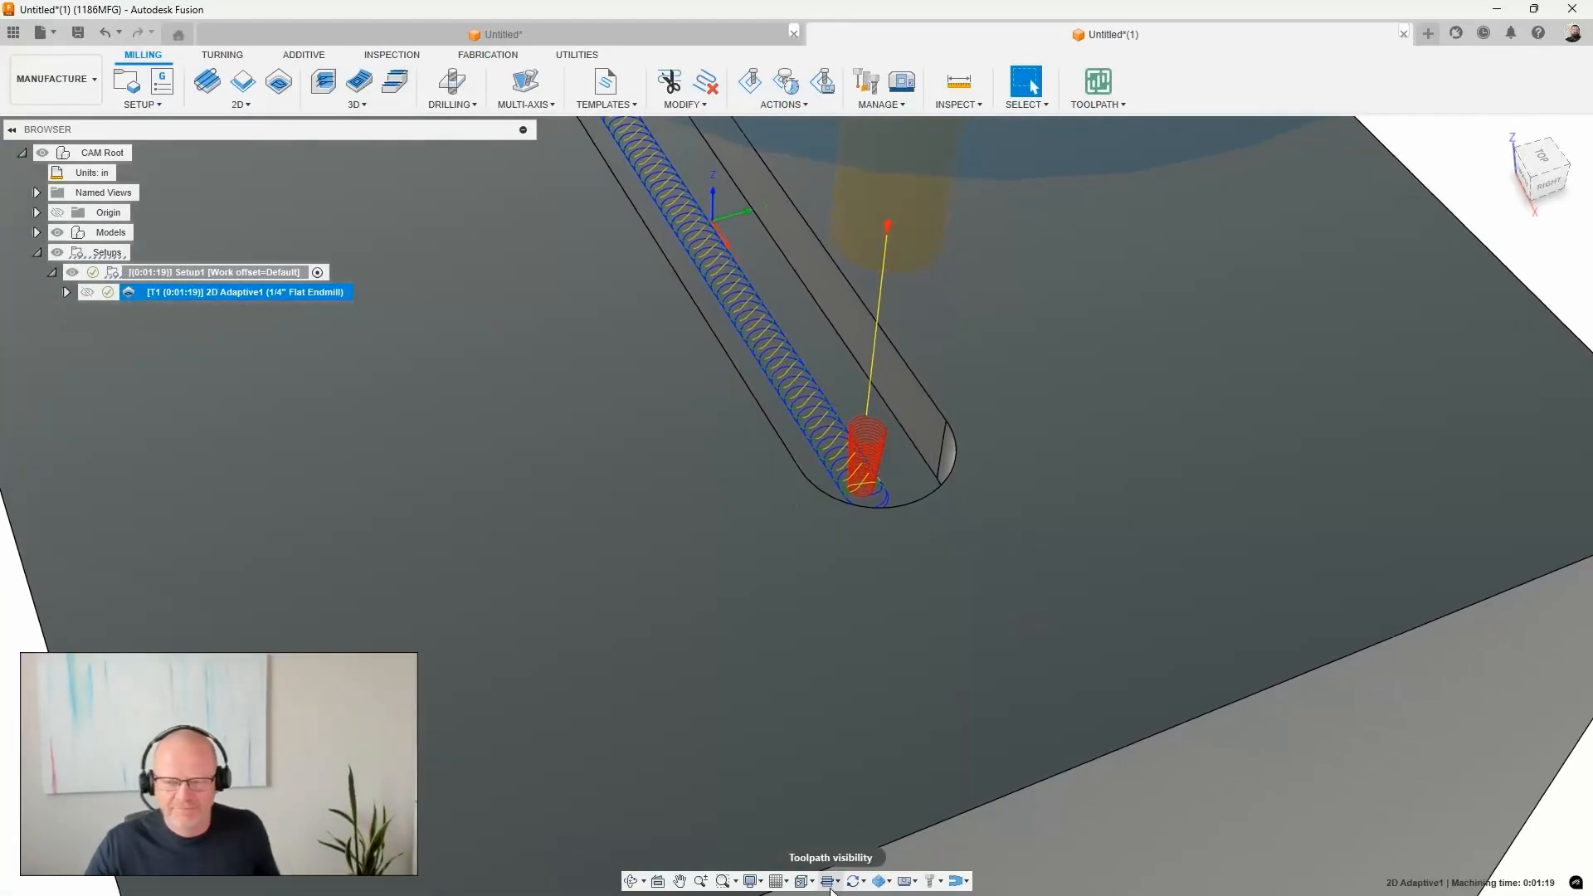
pyautogui.click(833, 883)
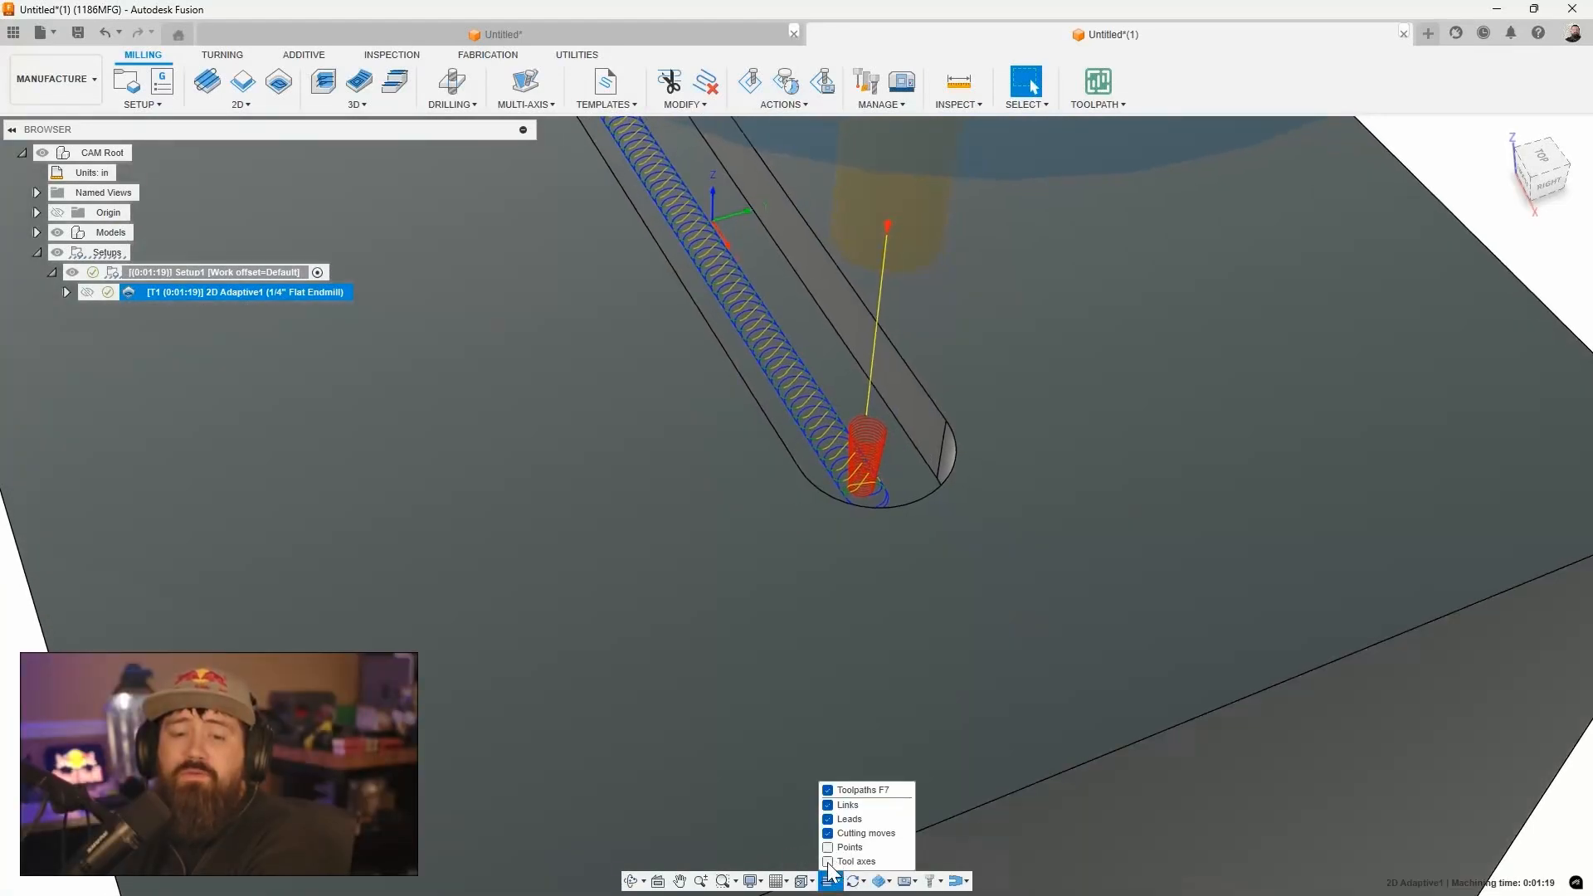
pyautogui.click(827, 847)
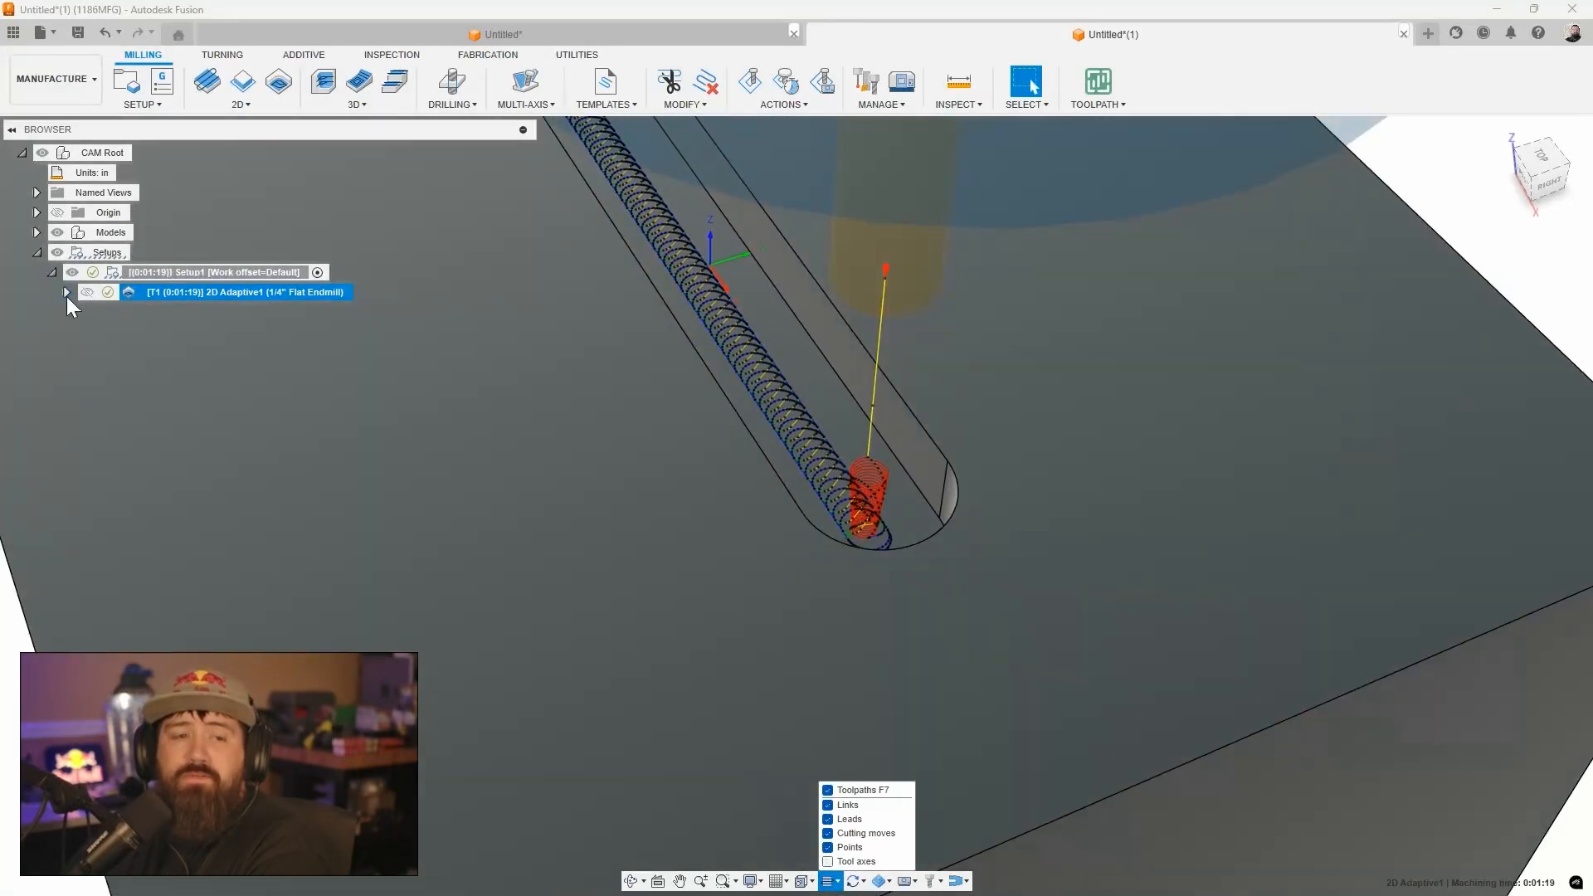
# Expand the 2D Adaptive operation's details and examine its toolpath file size and point spacing
pyautogui.click(67, 292)
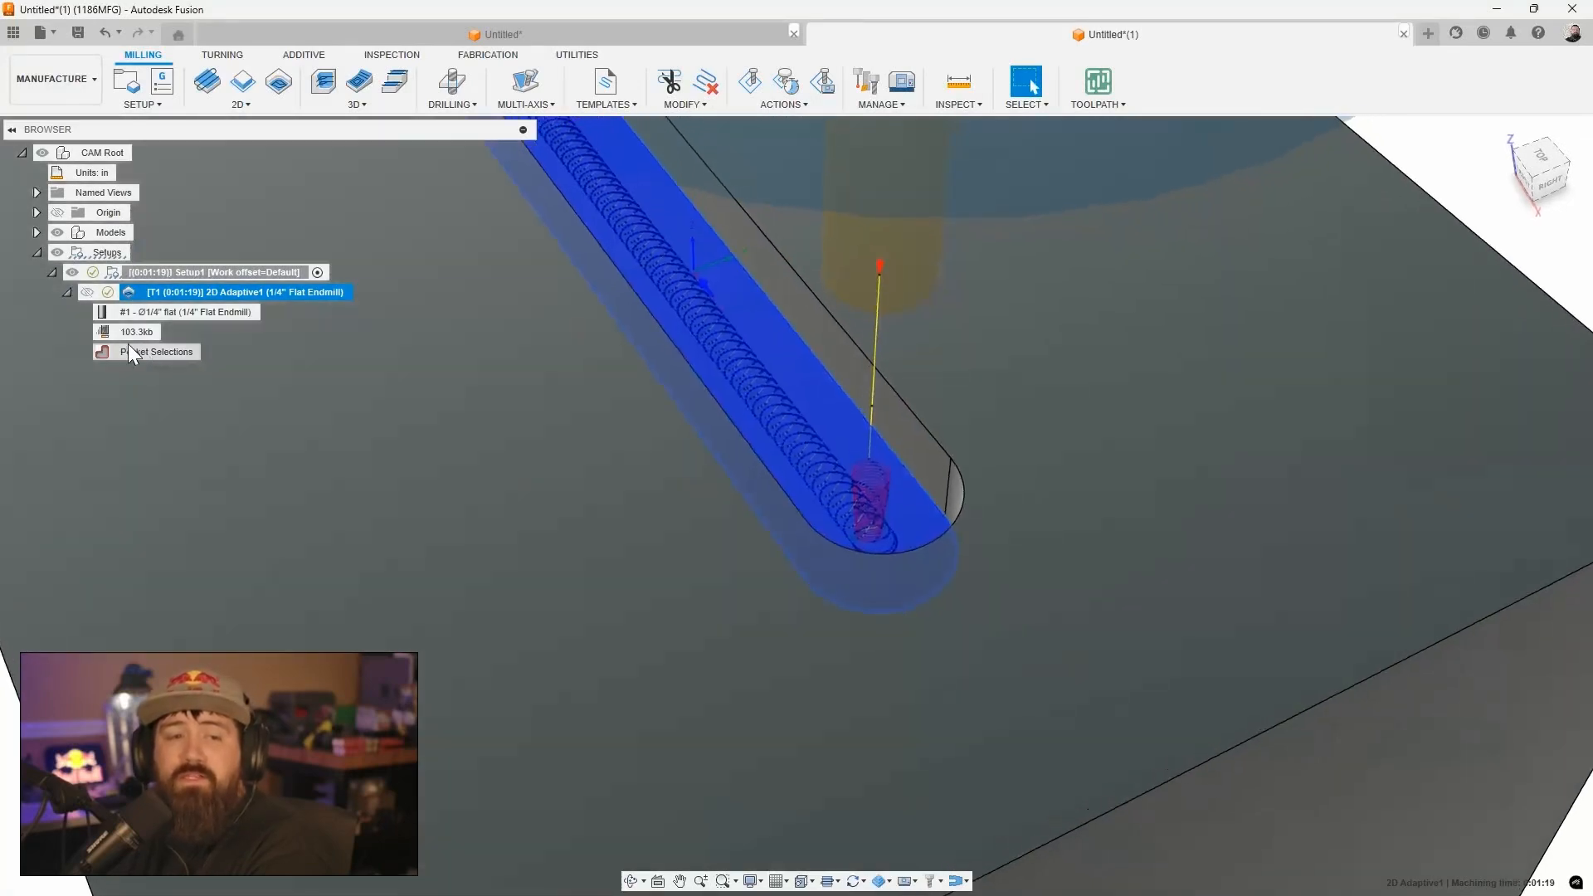
pyautogui.scroll(5, 136, 340)
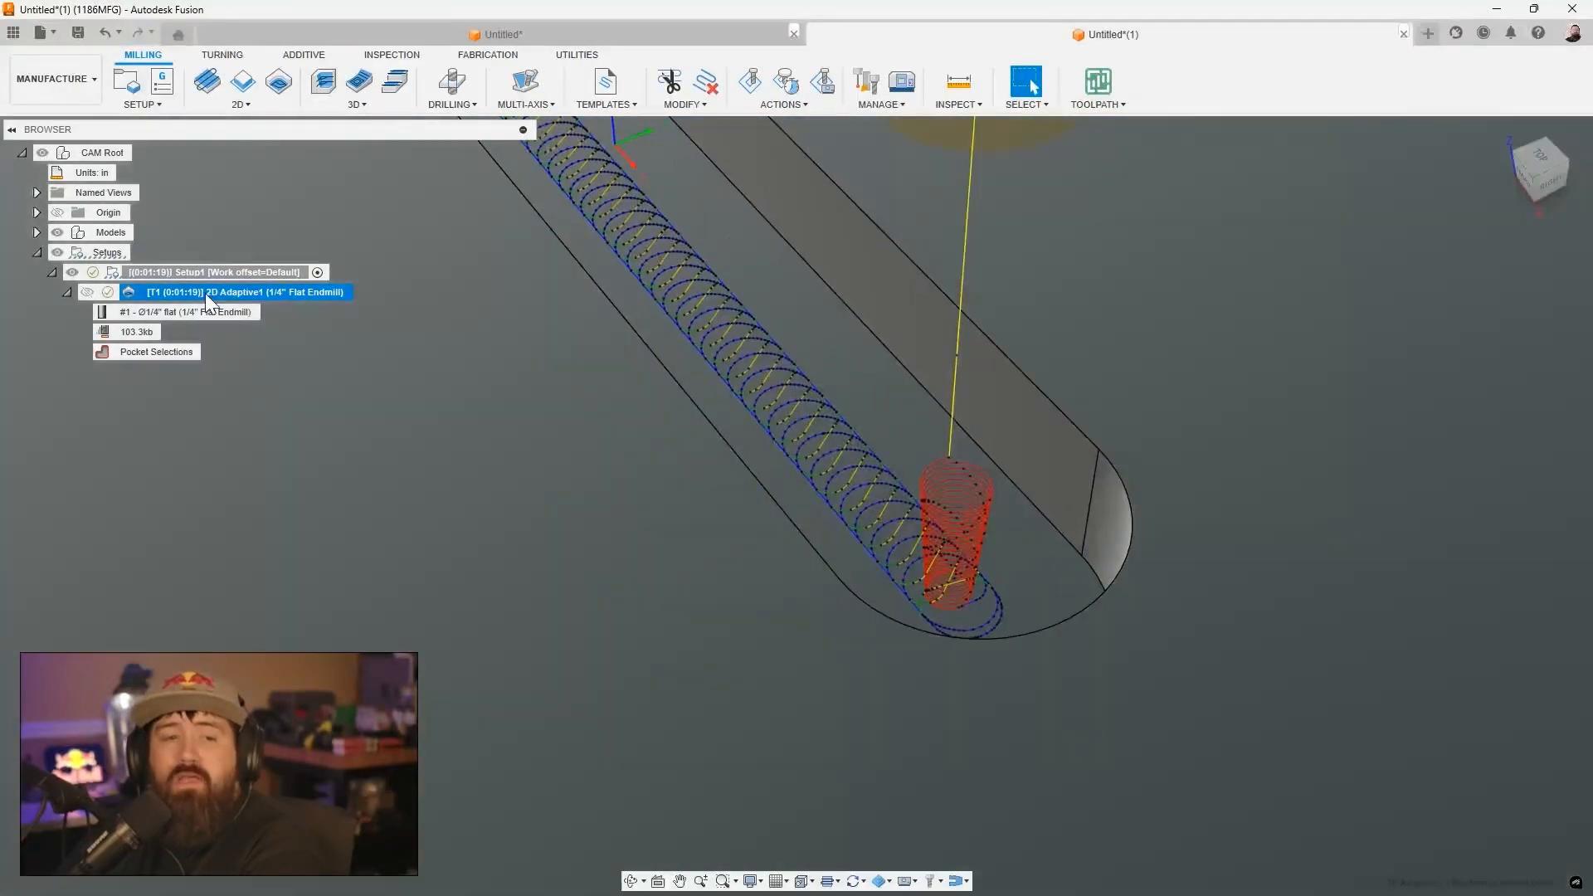
pyautogui.click(206, 292)
pyautogui.scroll(4, 208, 291)
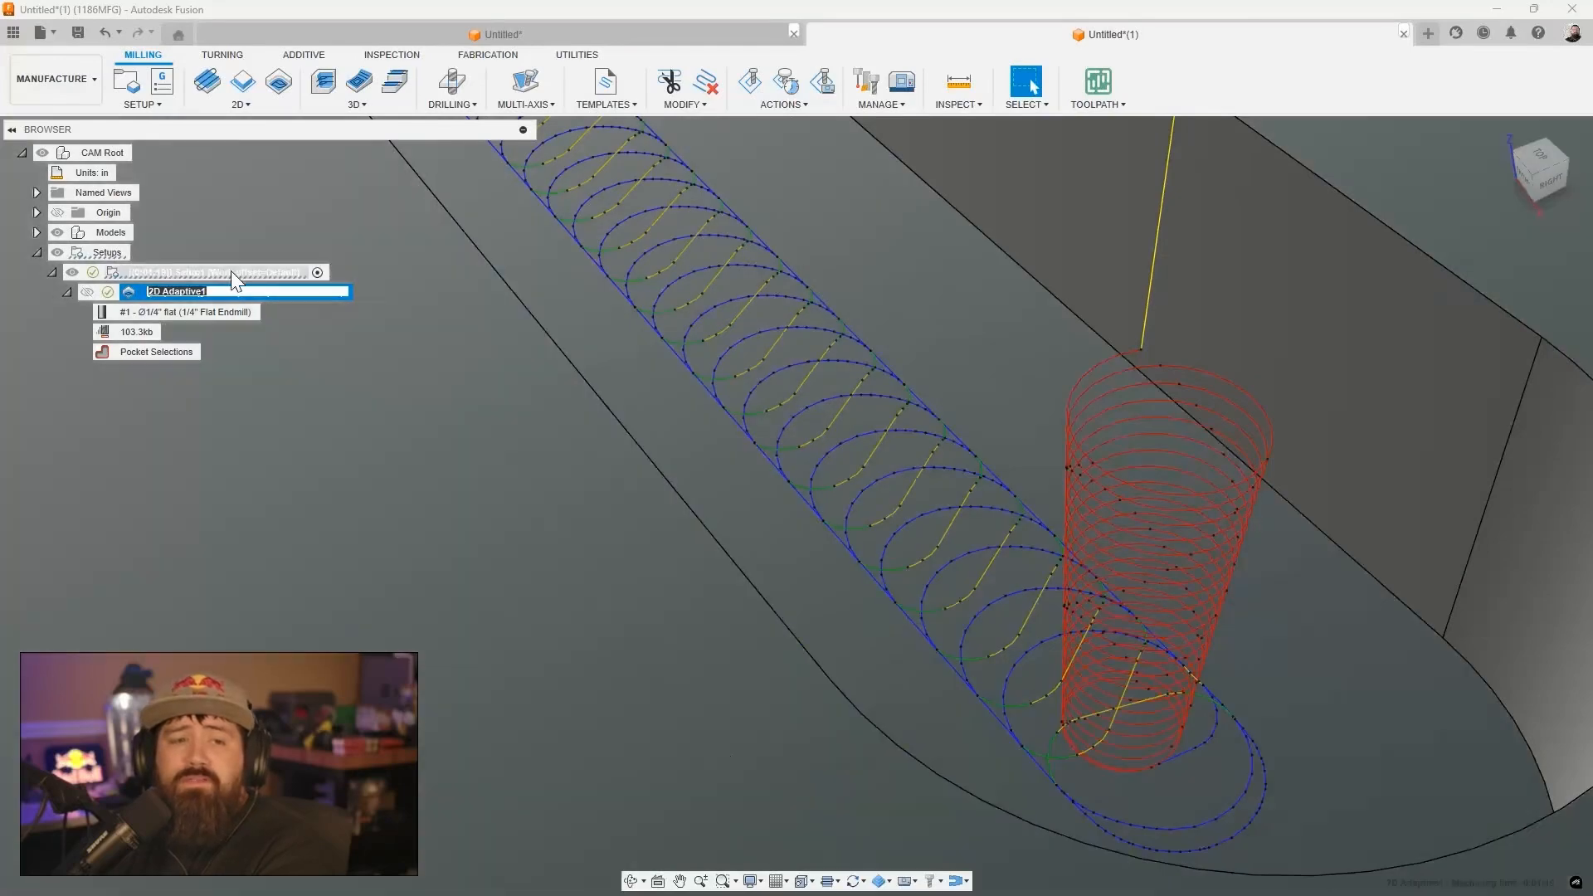
# Duplicate the 2D Adaptive operation within the setup
pyautogui.click(231, 271)
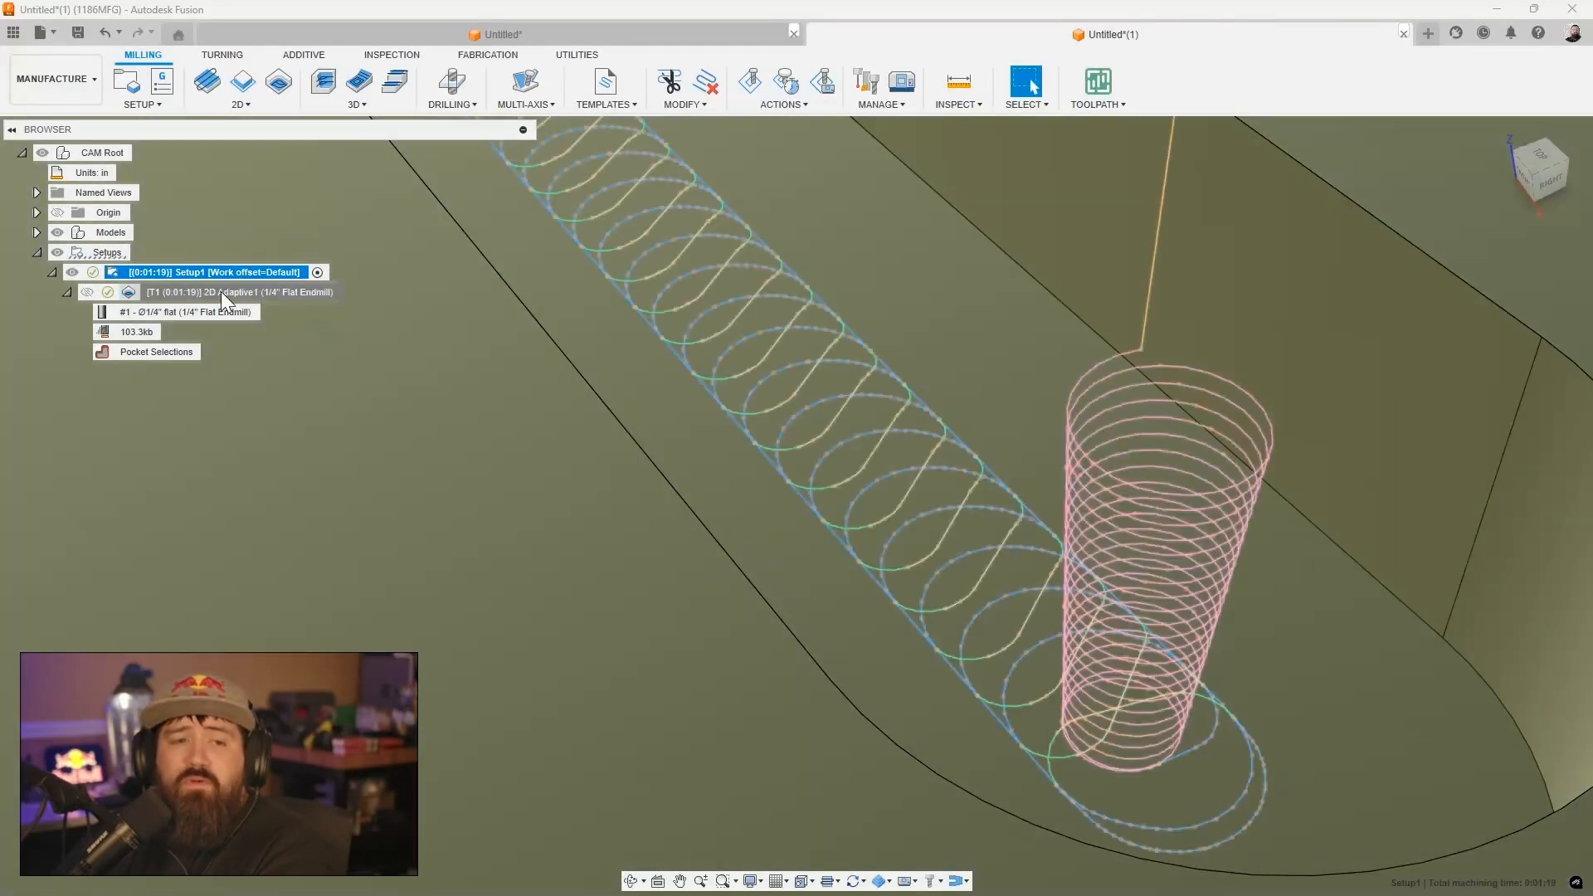
pyautogui.rightClick(221, 292)
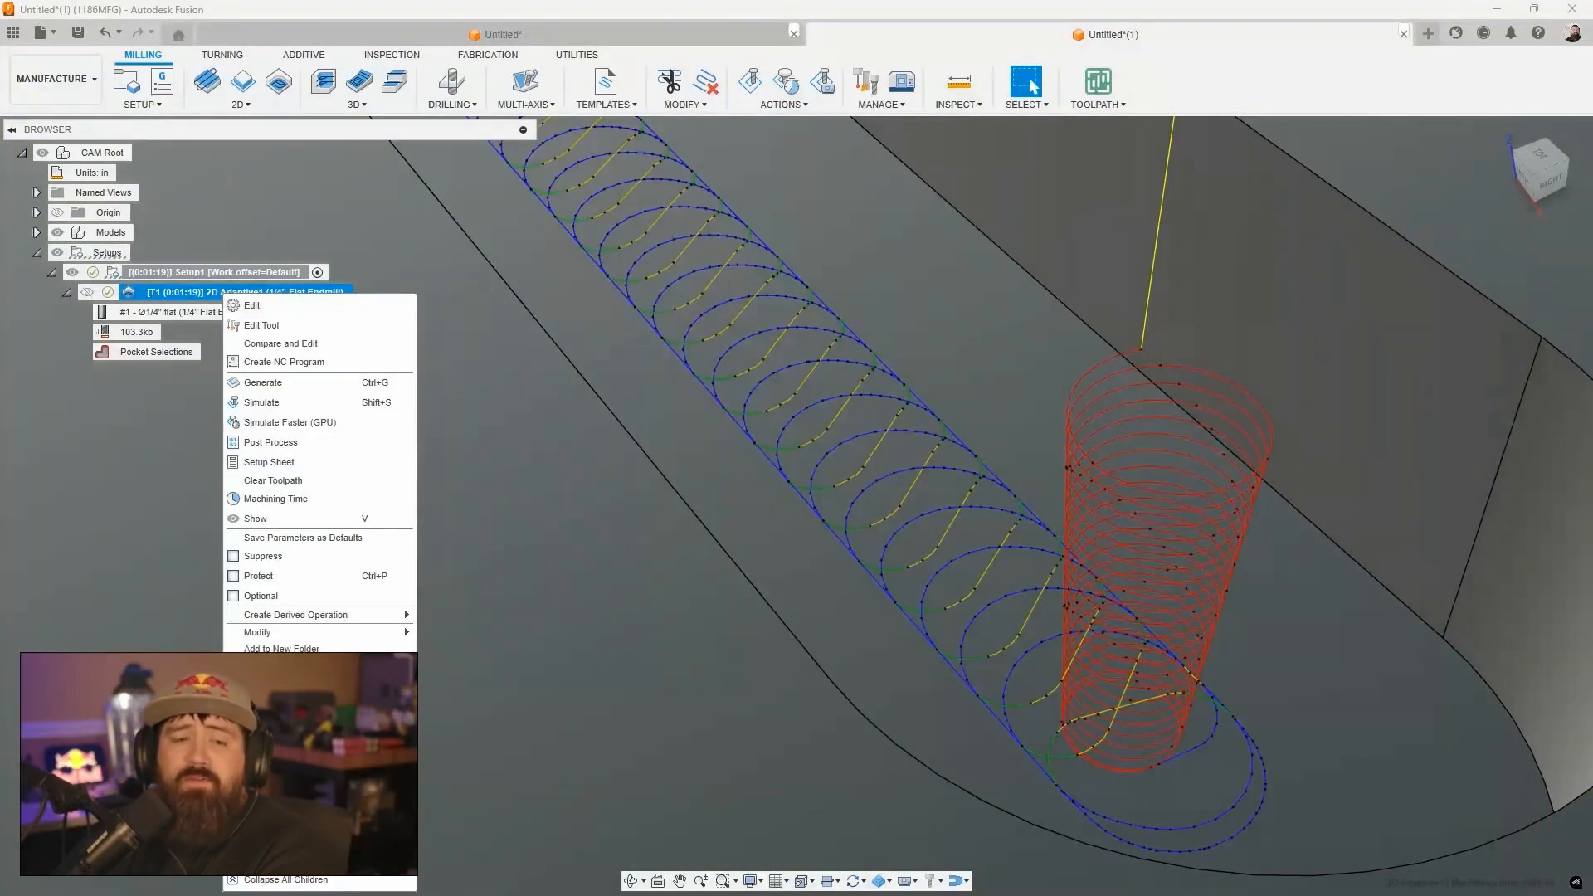
pyautogui.click(278, 714)
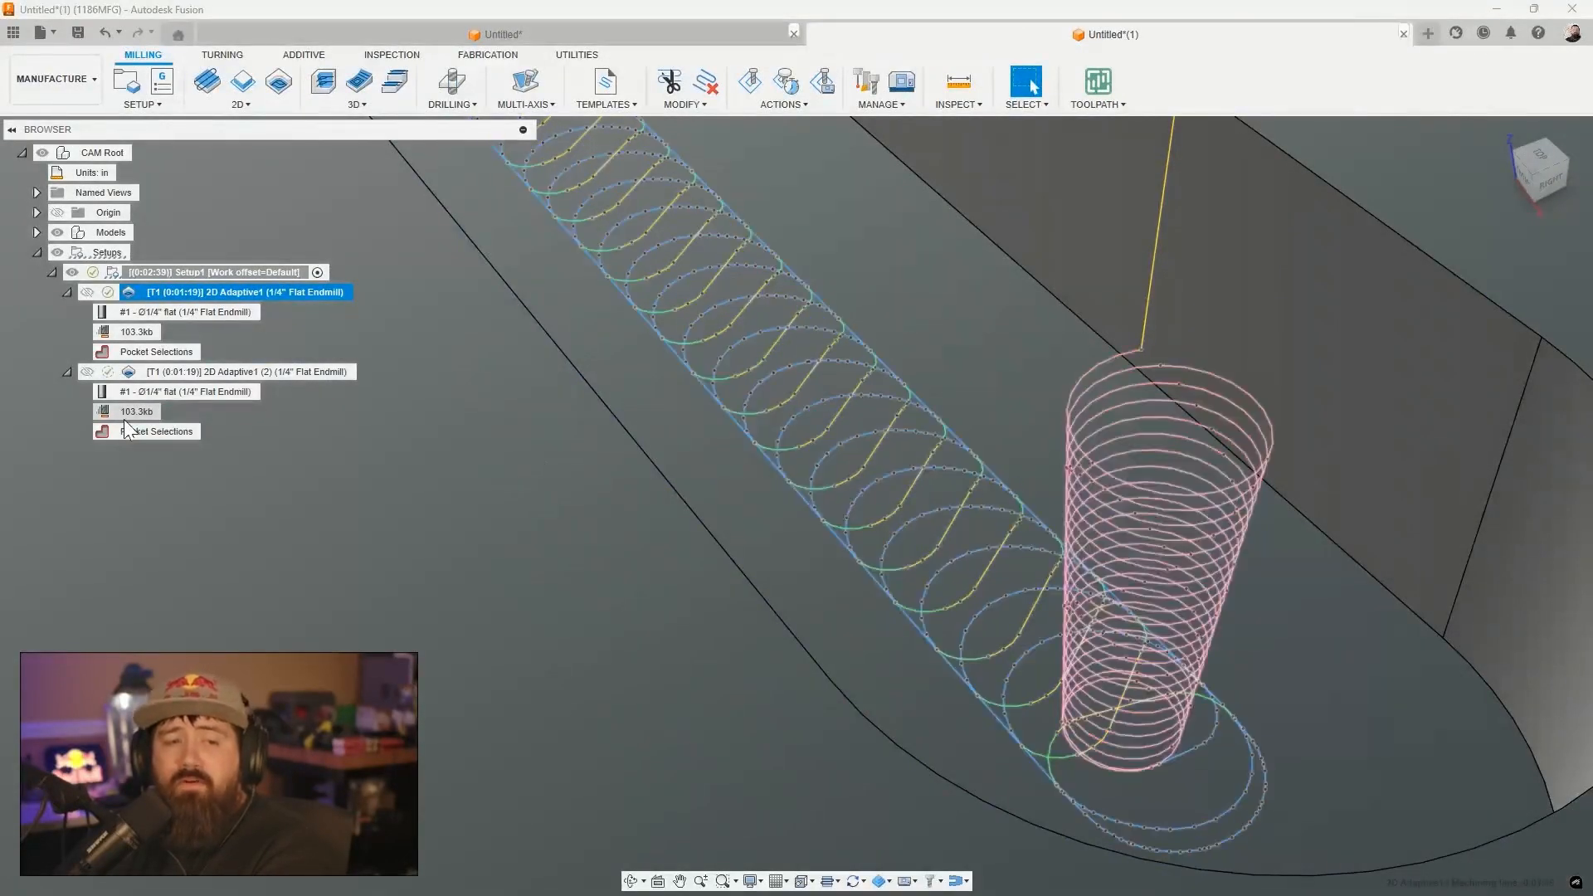
# Edit the duplicated 2D Adaptive operation to enable smoothing with a 0.004 in tolerance and regenerate its toolpath
pyautogui.click(138, 371)
pyautogui.doubleClick(137, 371)
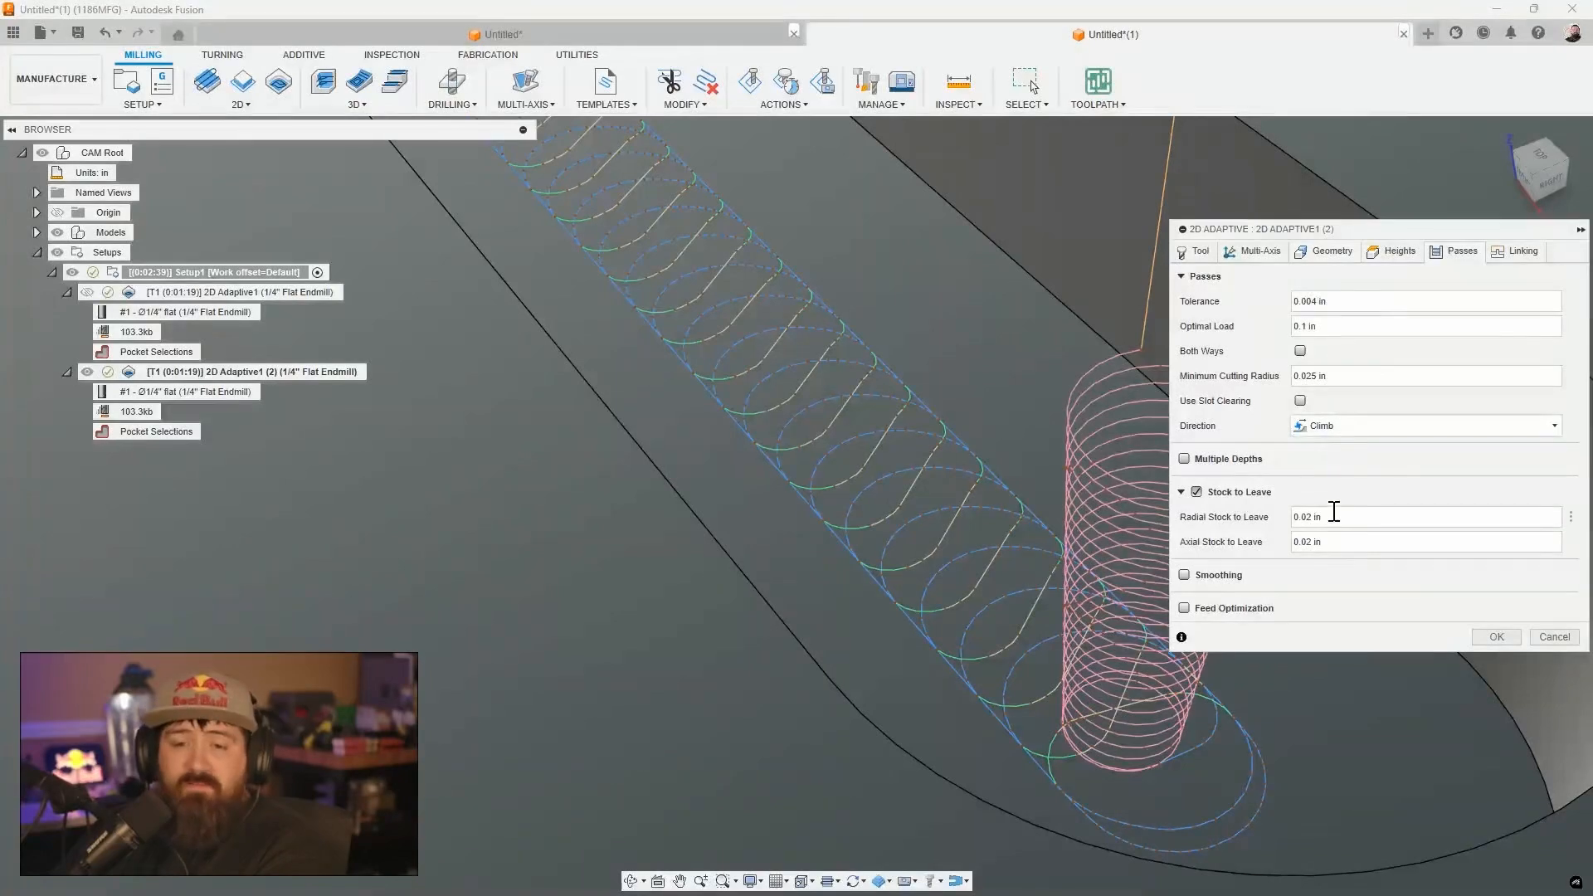
pyautogui.click(1184, 575)
pyautogui.moveTo(1365, 599); pyautogui.dragTo(1270, 605)
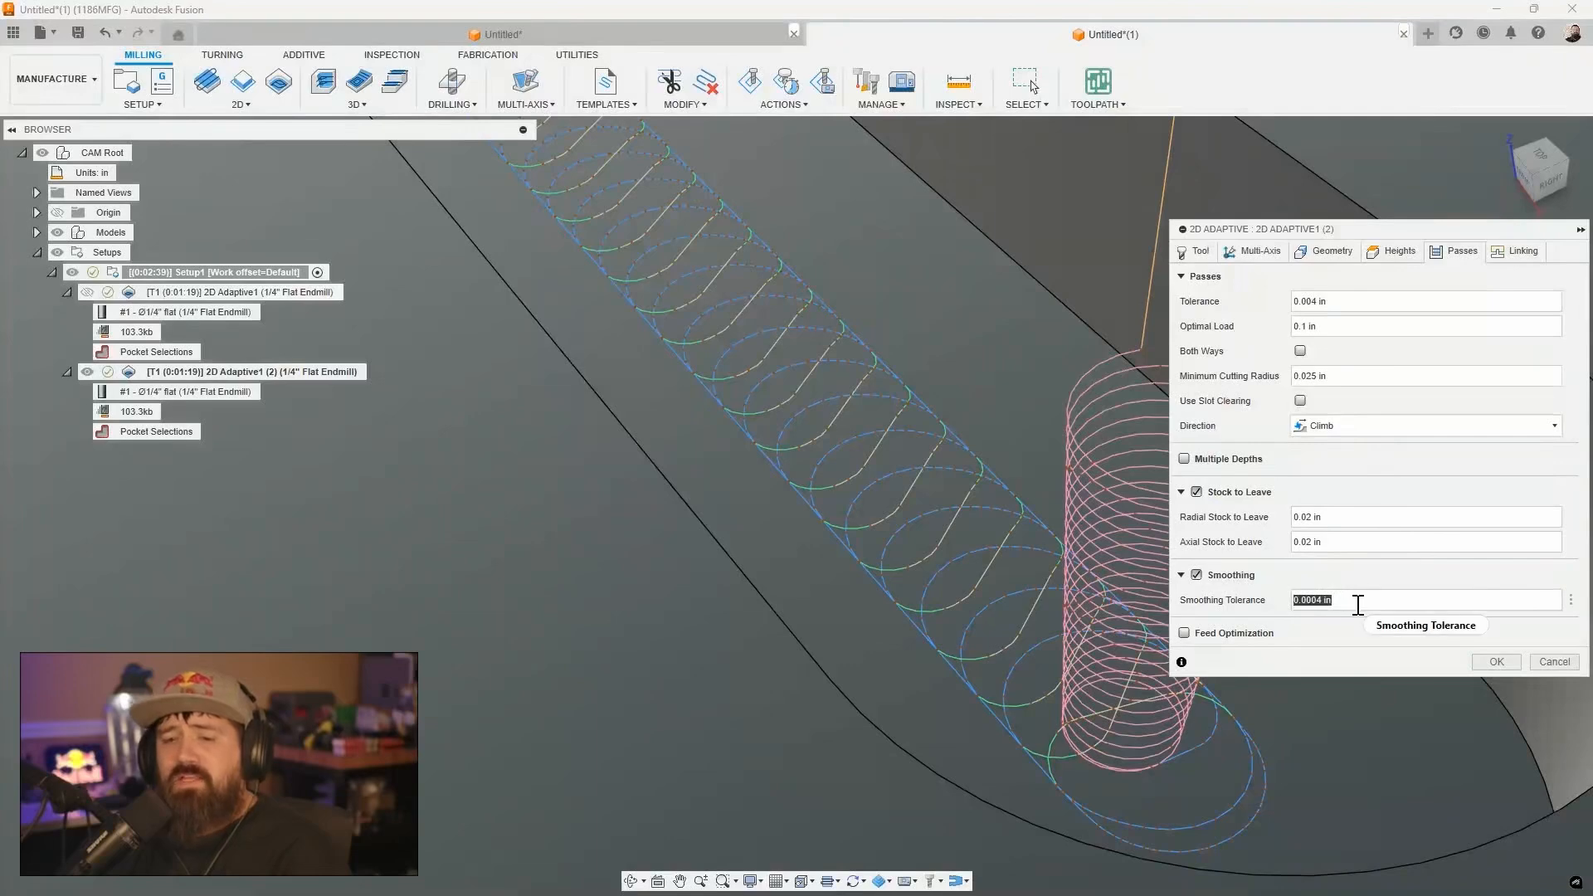
pyautogui.write('.004')
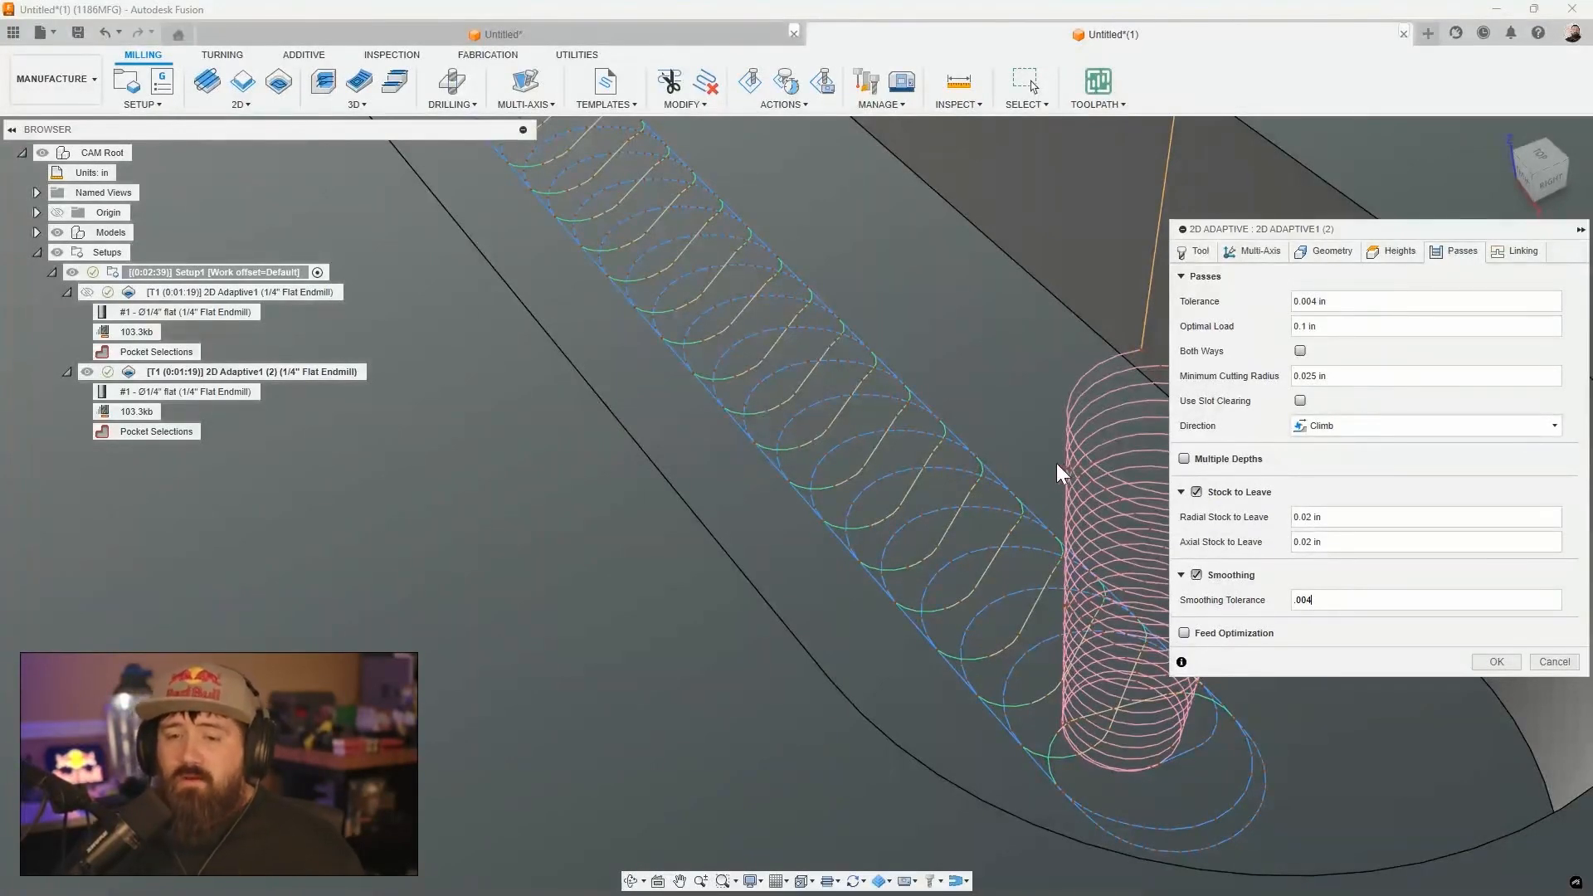
pyautogui.click(1495, 661)
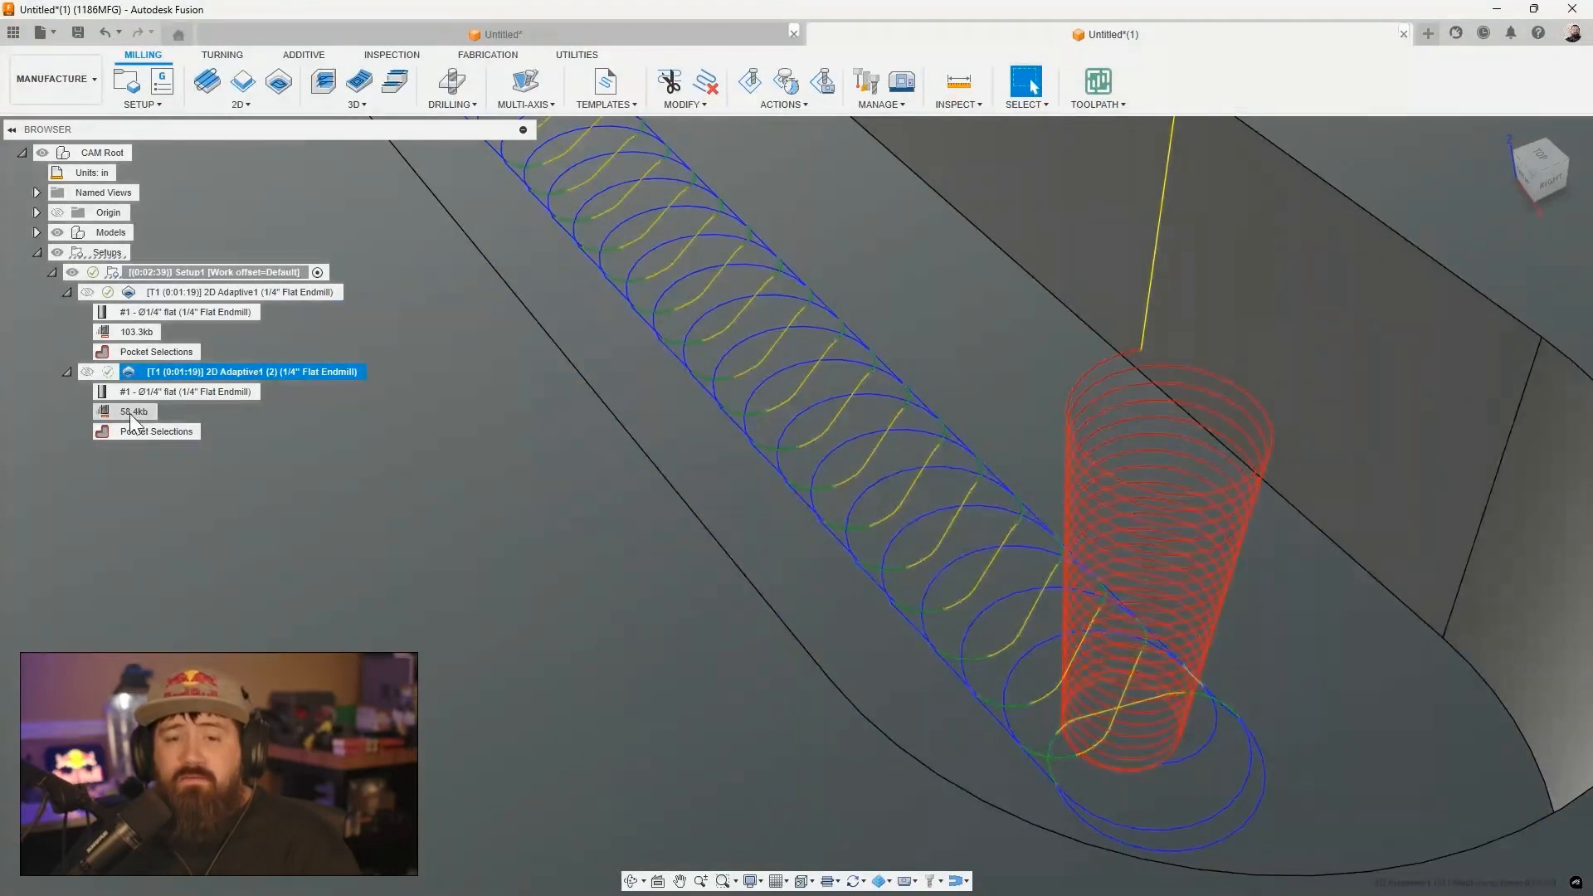
# Examine the spacing of the toolpath points in the smoothed 2D Adaptive duplicate
pyautogui.click(187, 370)
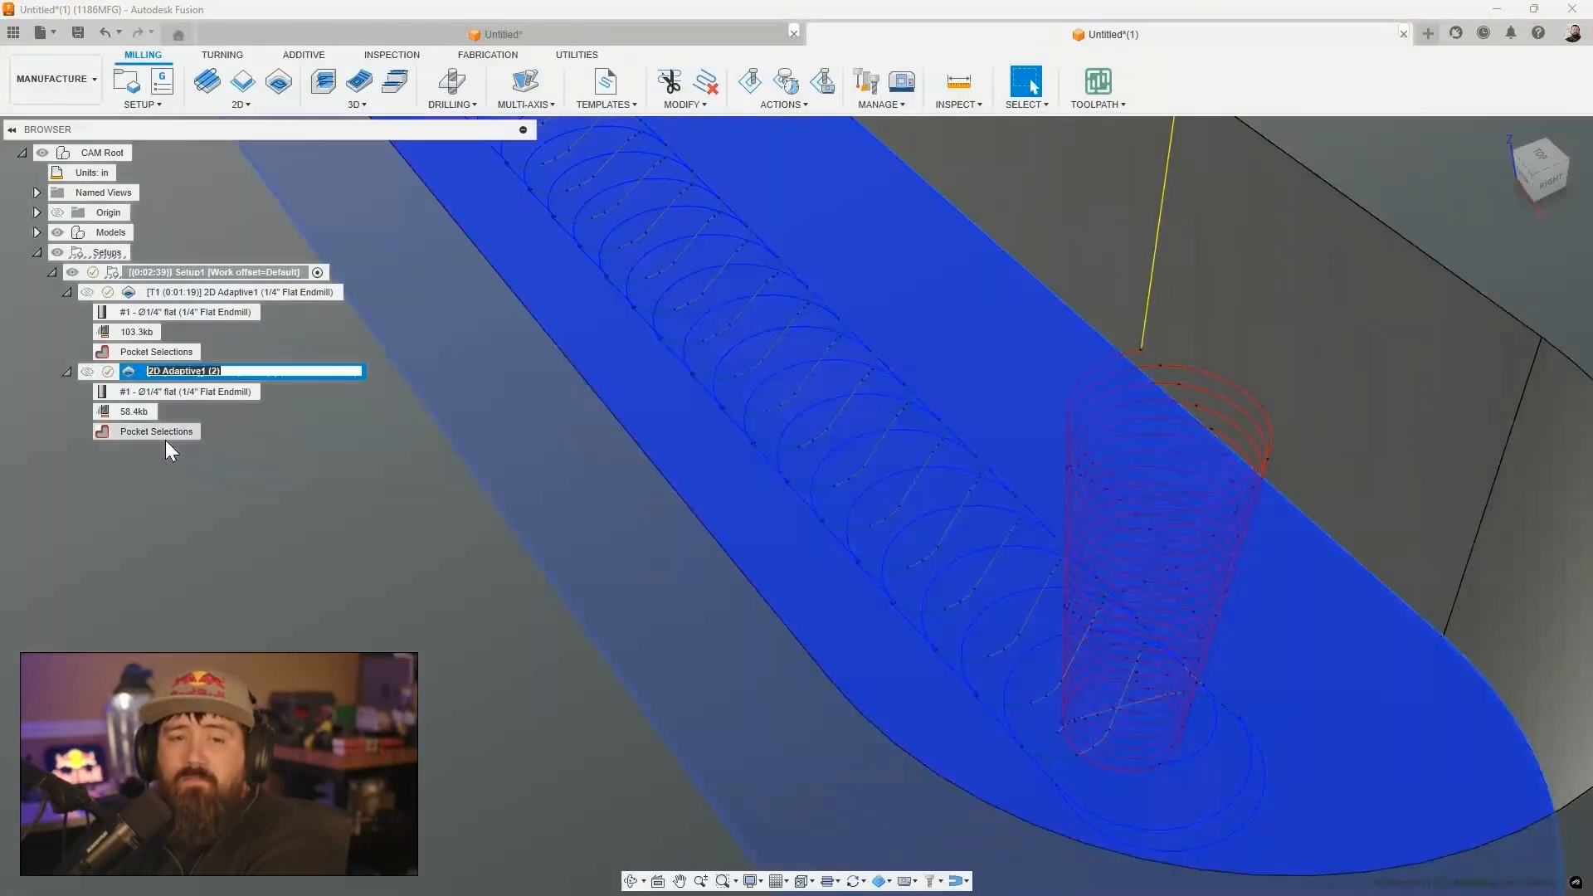
pyautogui.scroll(-1, 1151, 566)
pyautogui.scroll(3, 1090, 448)
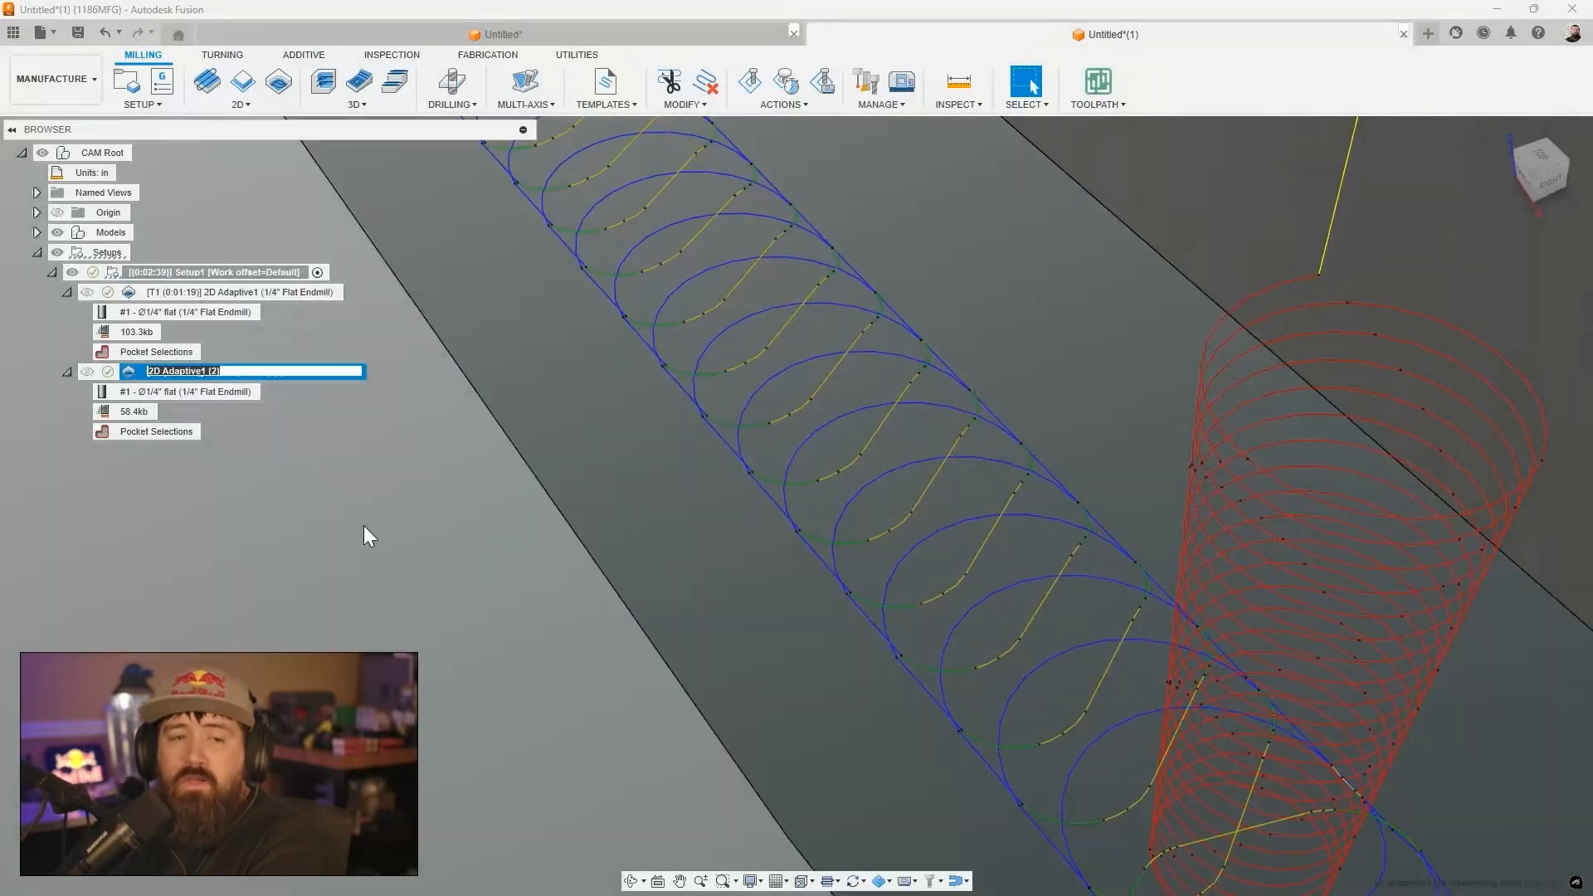
pyautogui.click(780, 490)
pyautogui.scroll(-2, 780, 489)
# Review the smoothed duplicate's toolpath data from the helical ramp to the final move, checking the linear and circular move types
pyautogui.rightClick(189, 374)
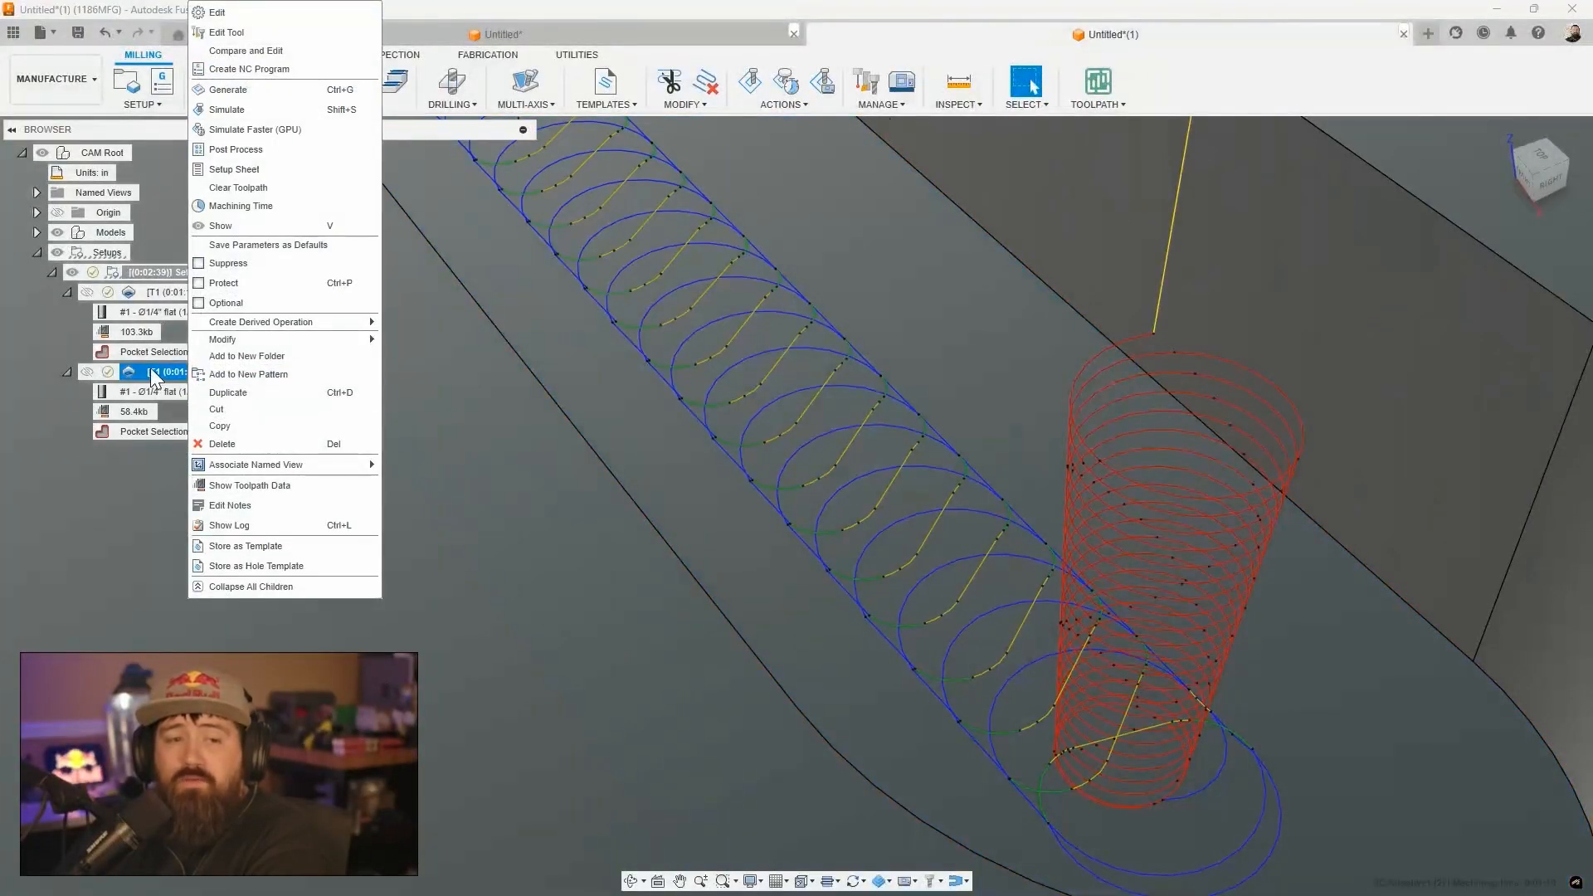
pyautogui.click(280, 488)
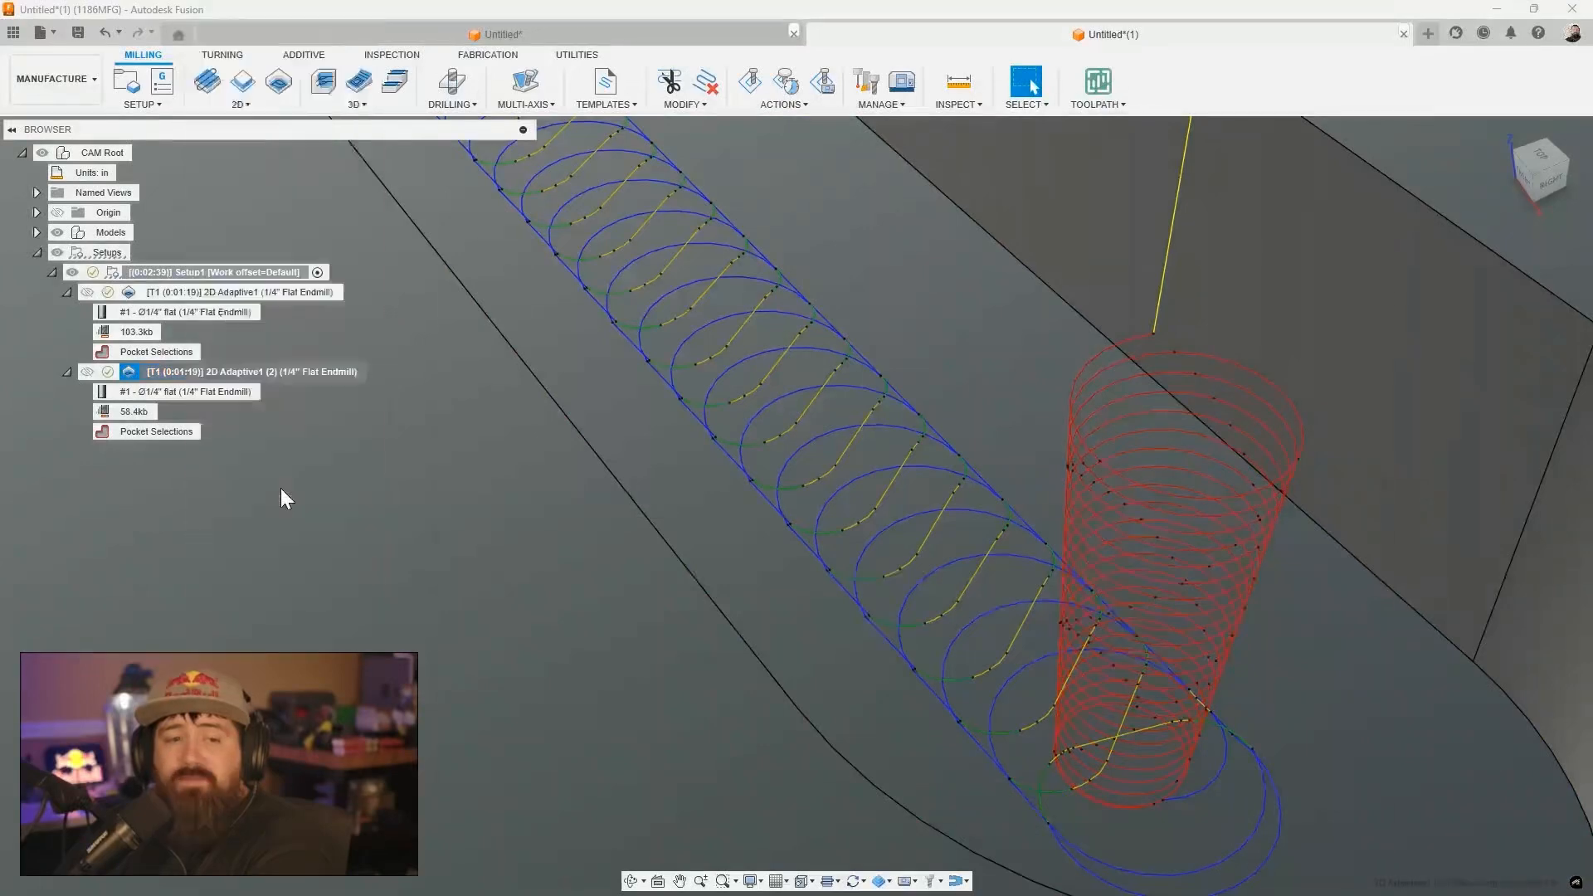
pyautogui.scroll(-10, 843, 333)
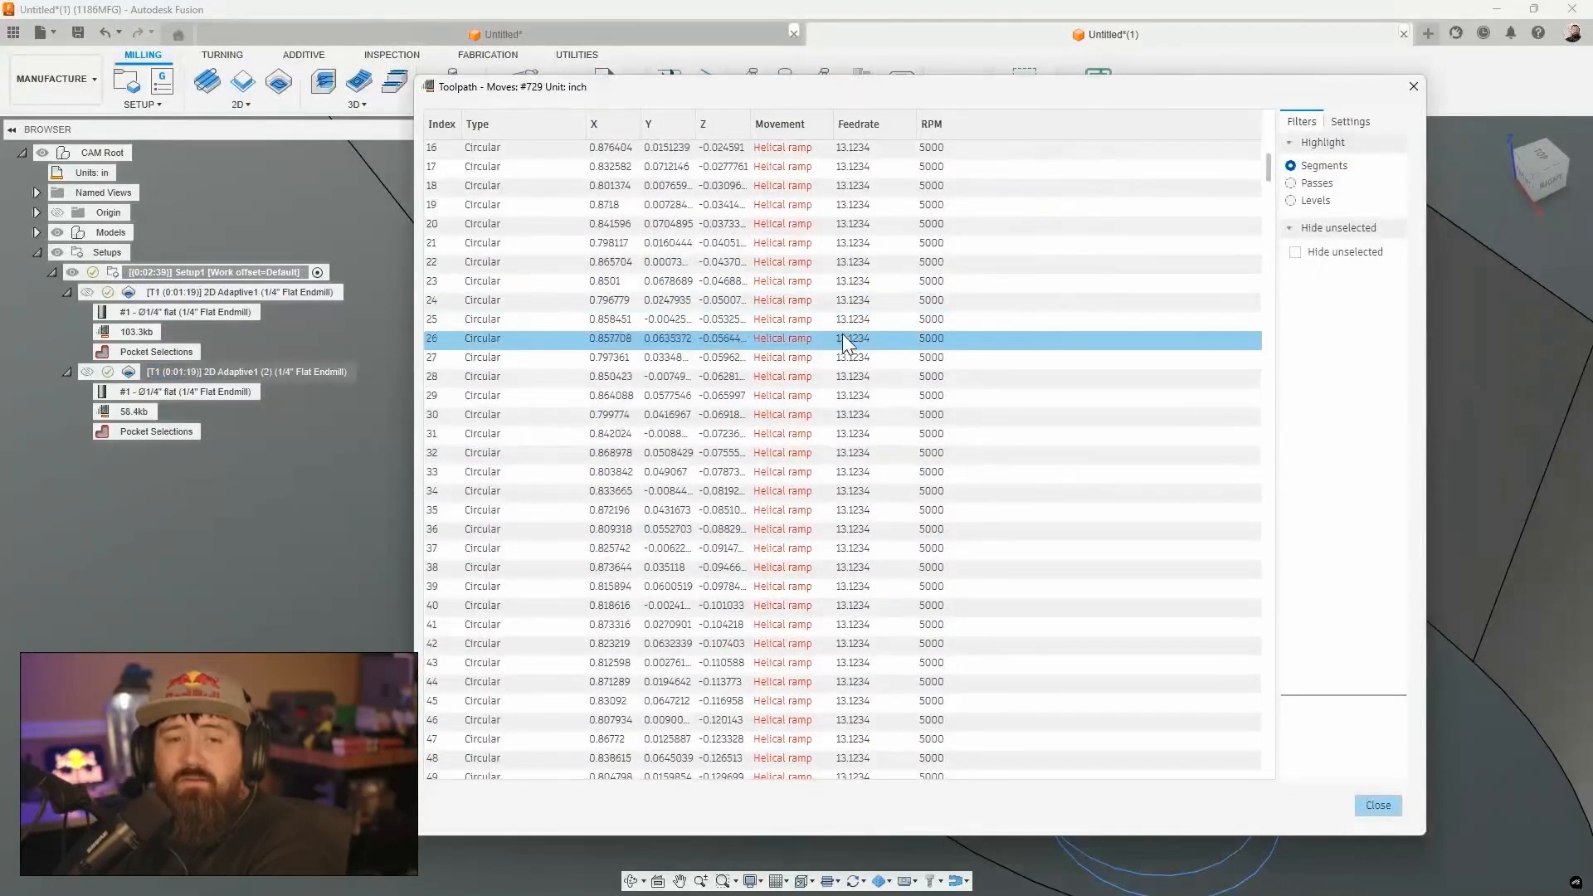
pyautogui.moveTo(1275, 184); pyautogui.dragTo(1283, 775)
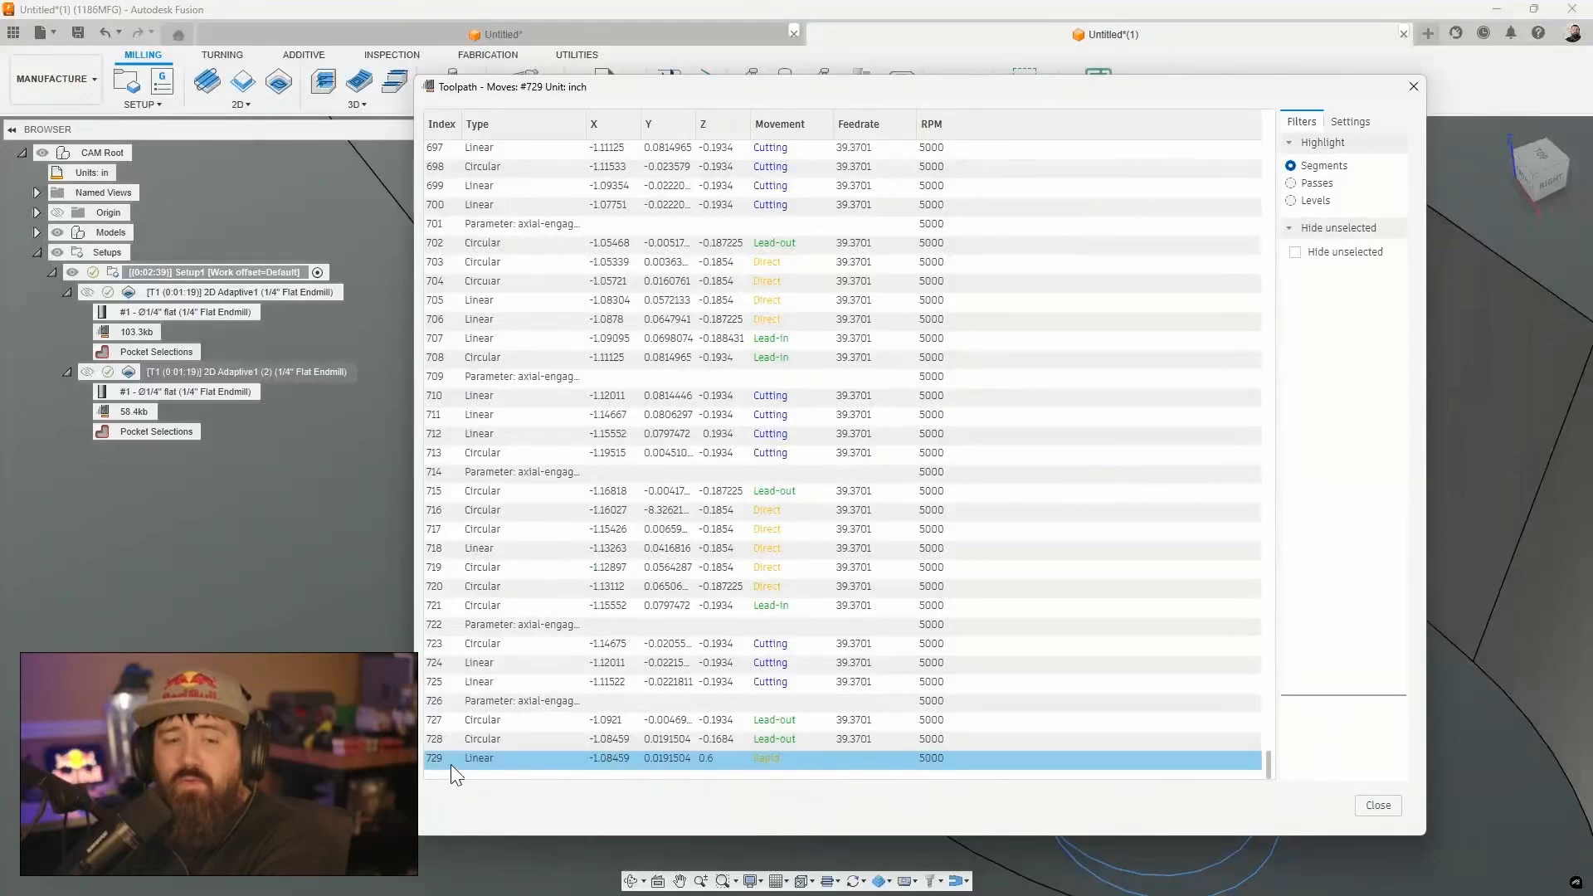
pyautogui.moveTo(1266, 762); pyautogui.dragTo(1242, 256)
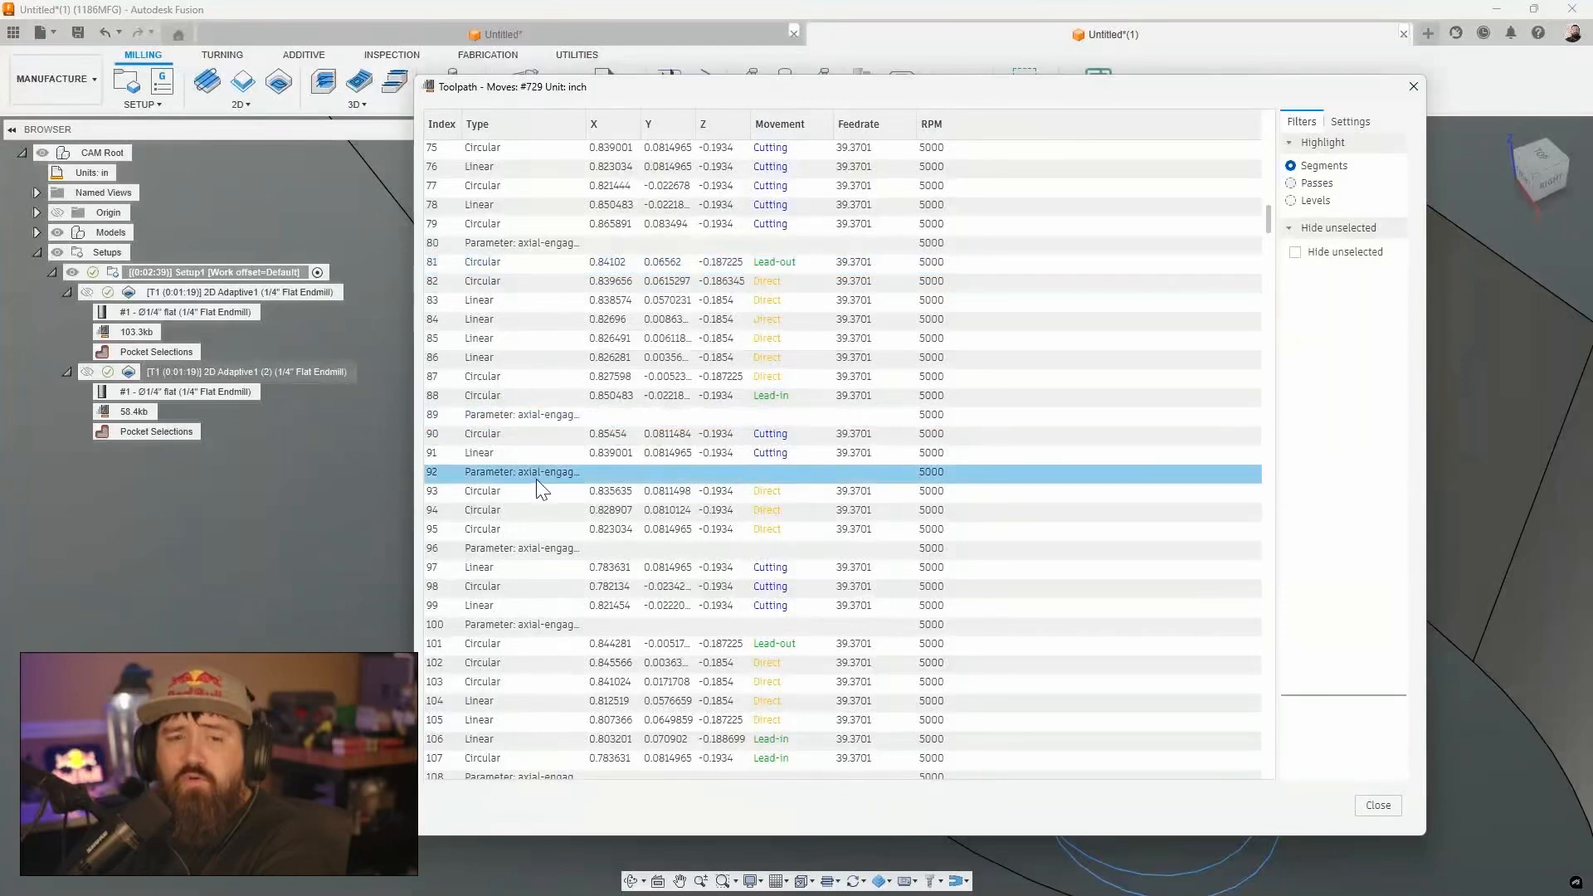
pyautogui.scroll(-1, 548, 473)
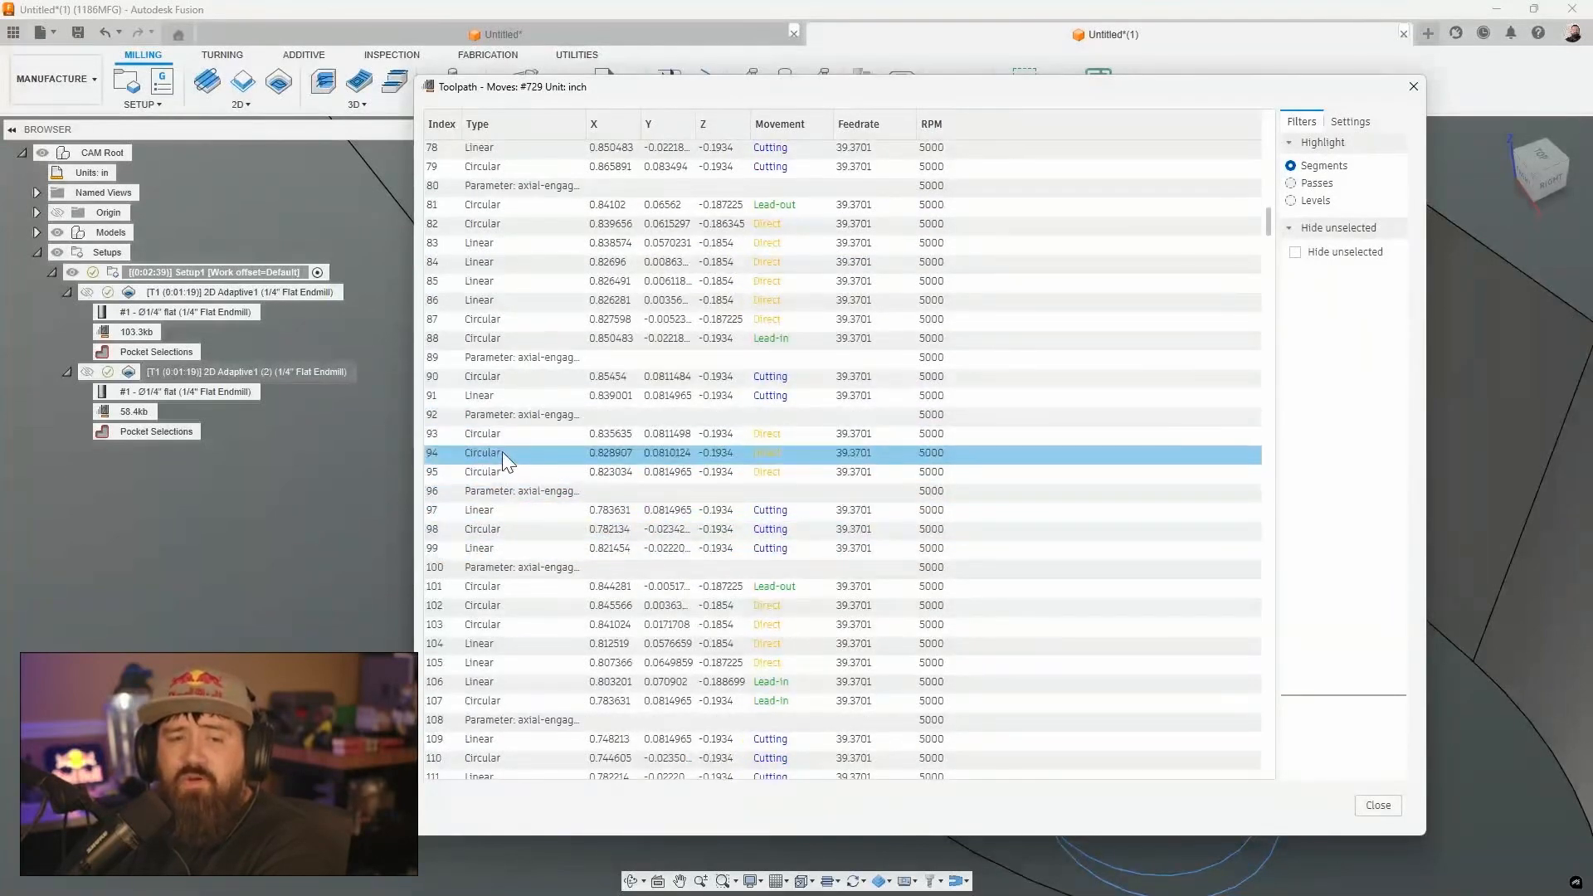
pyautogui.click(1414, 86)
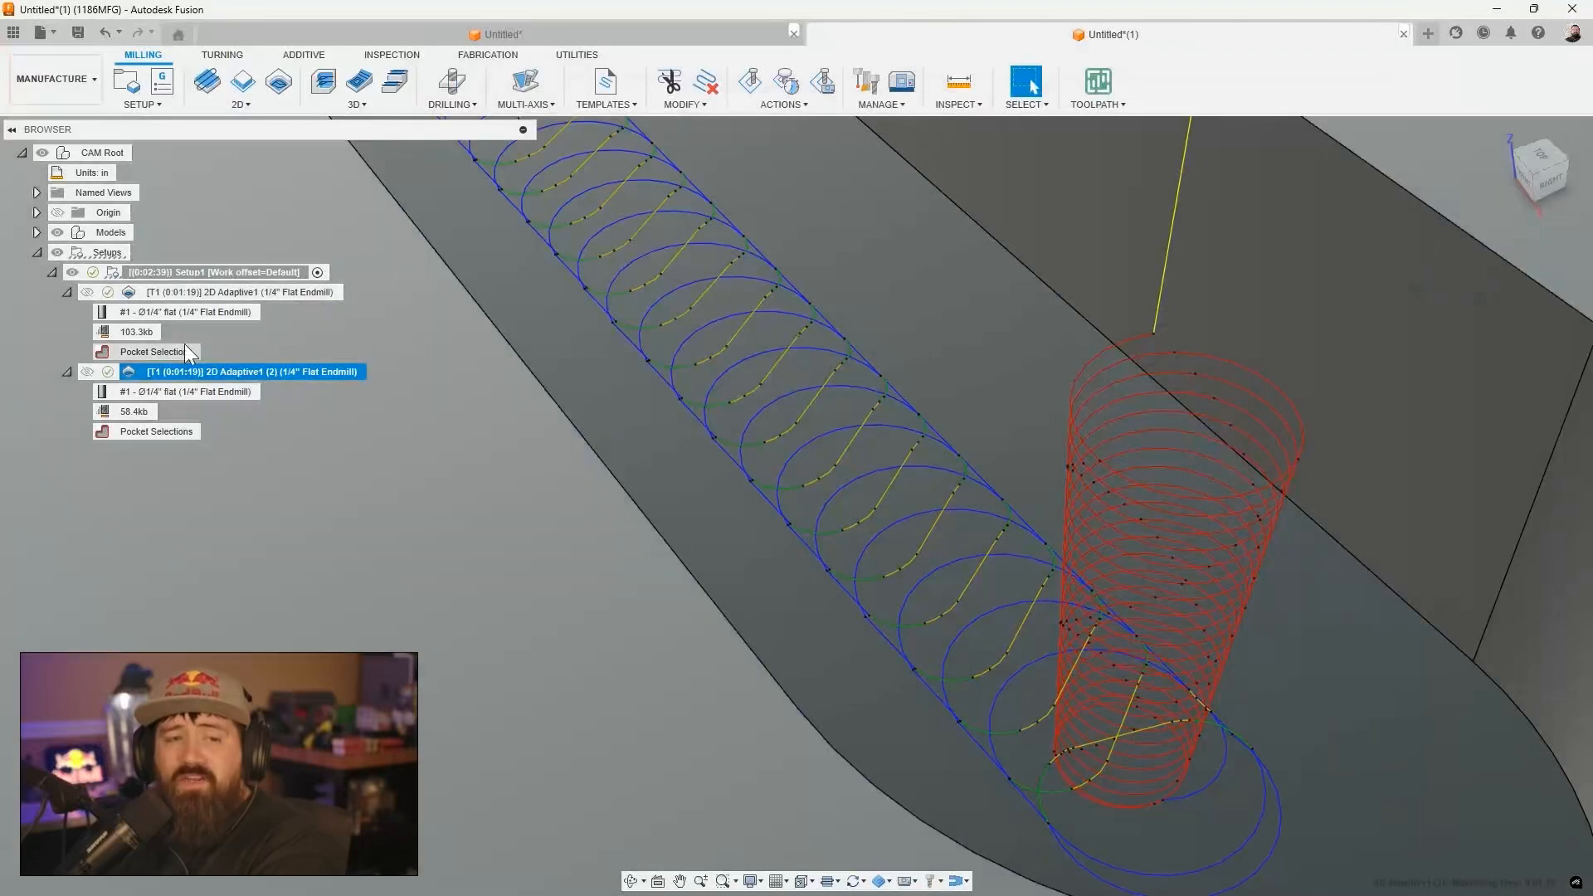
# Review the original 2D Adaptive operation's toolpath data, comparing its ramp and cutting move types with the smoothed duplicate
pyautogui.rightClick(160, 270)
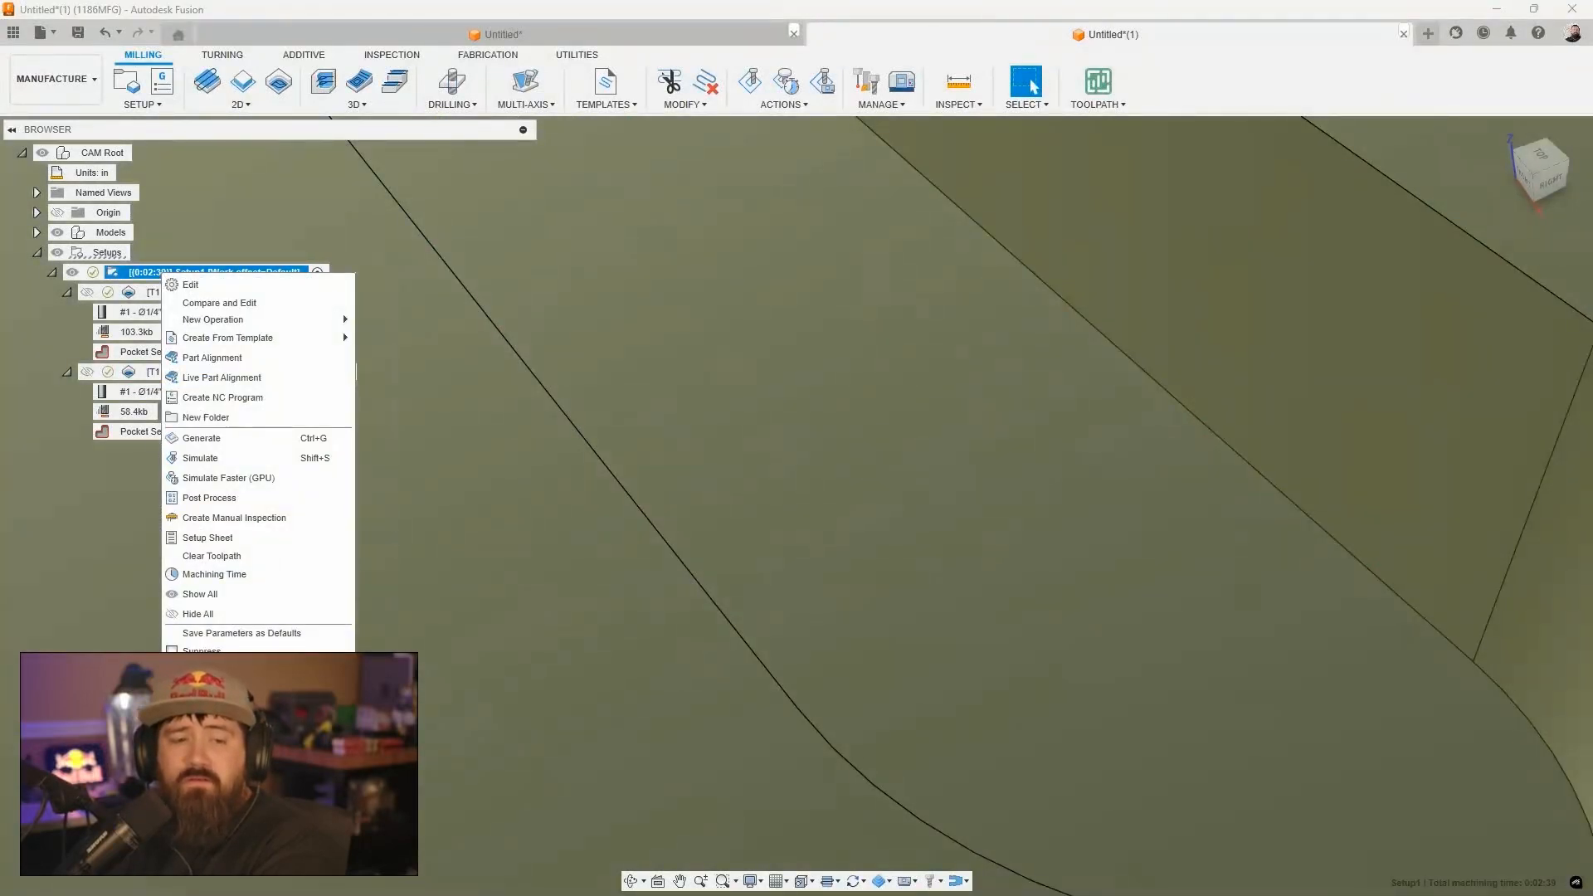
pyautogui.click(131, 291)
pyautogui.click(131, 290)
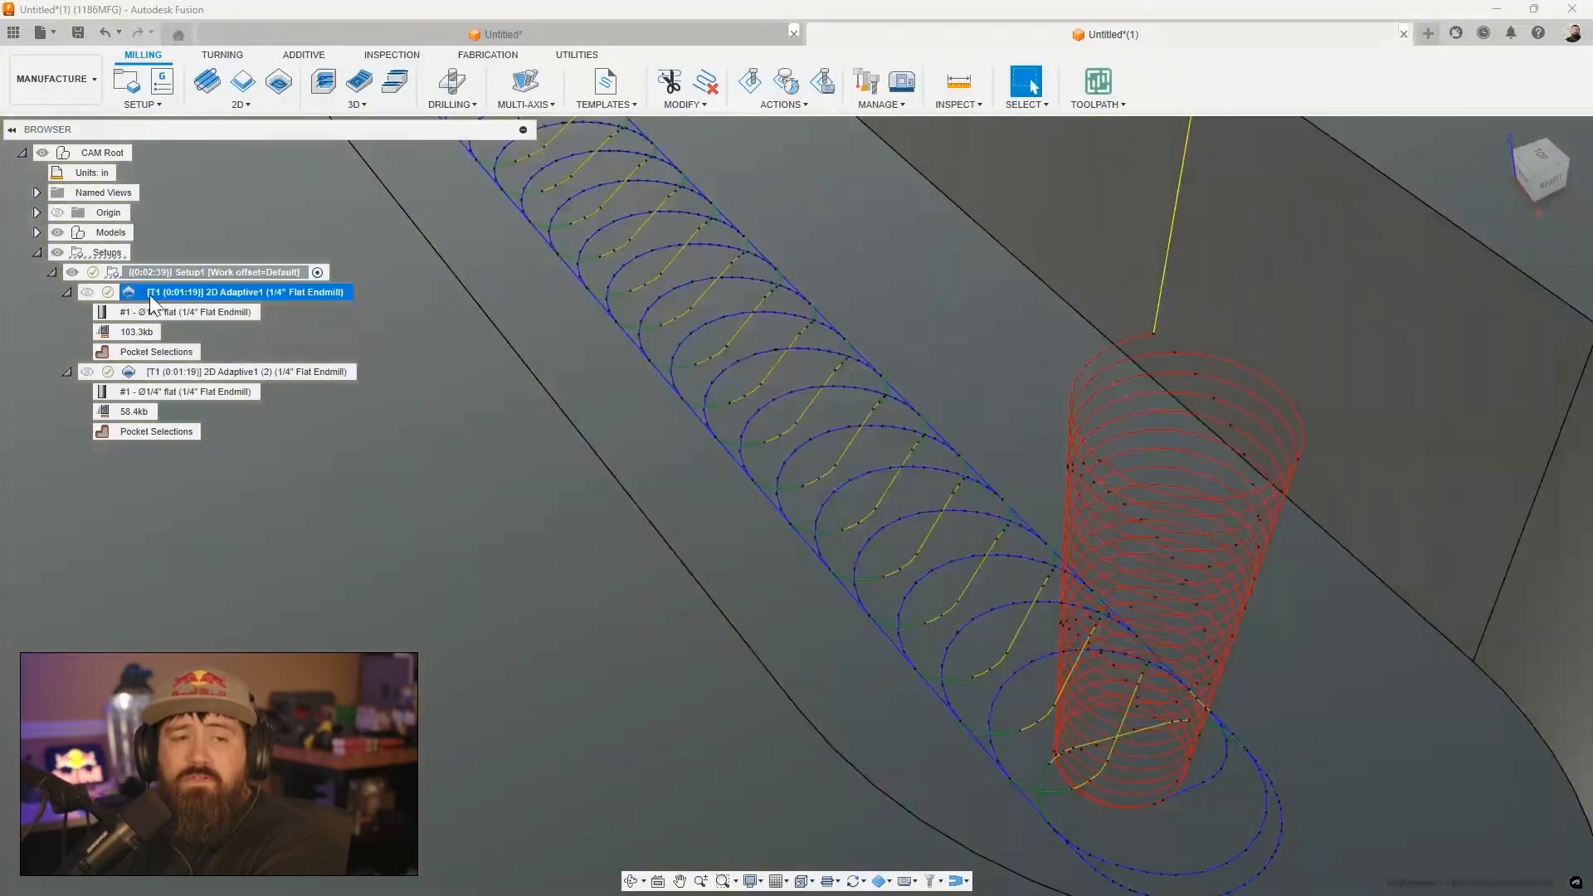
pyautogui.rightClick(164, 295)
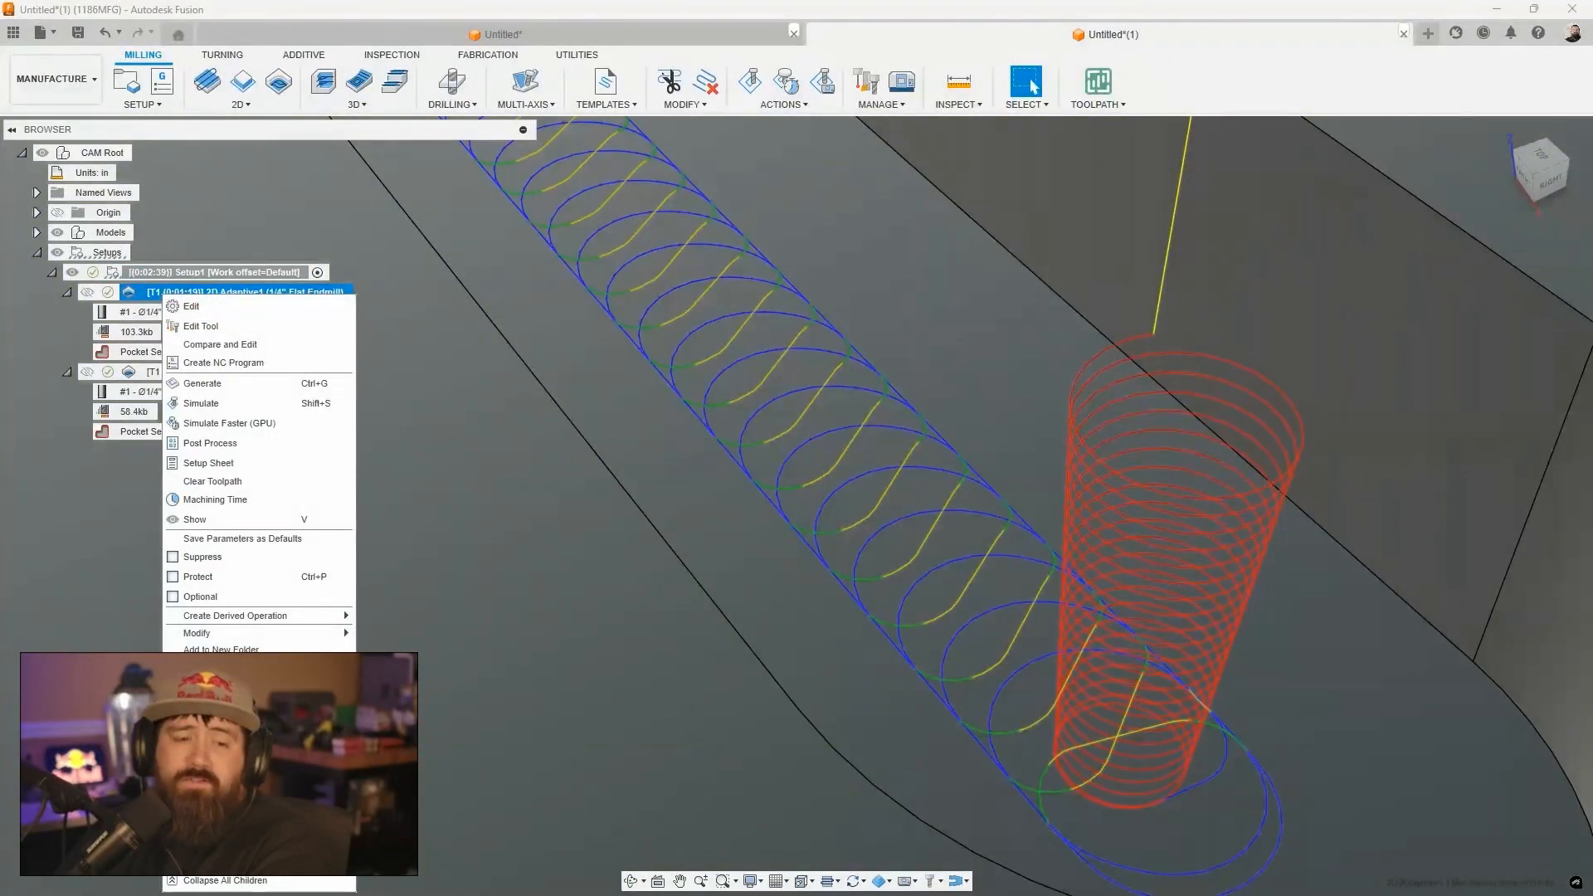
pyautogui.click(240, 768)
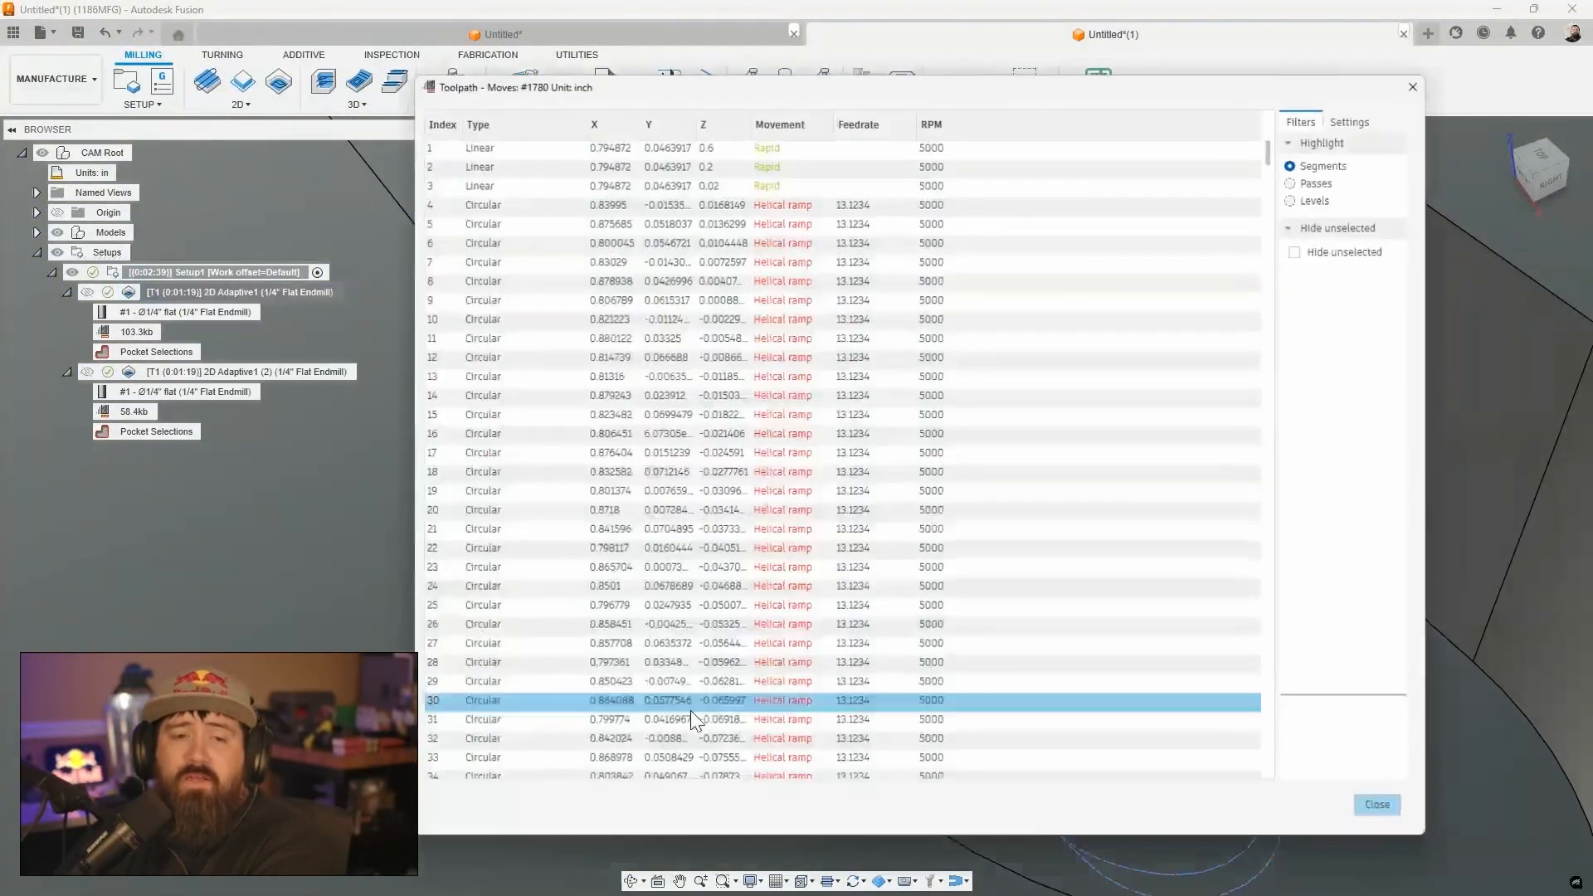
pyautogui.scroll(-2, 598, 423)
pyautogui.scroll(-20, 572, 439)
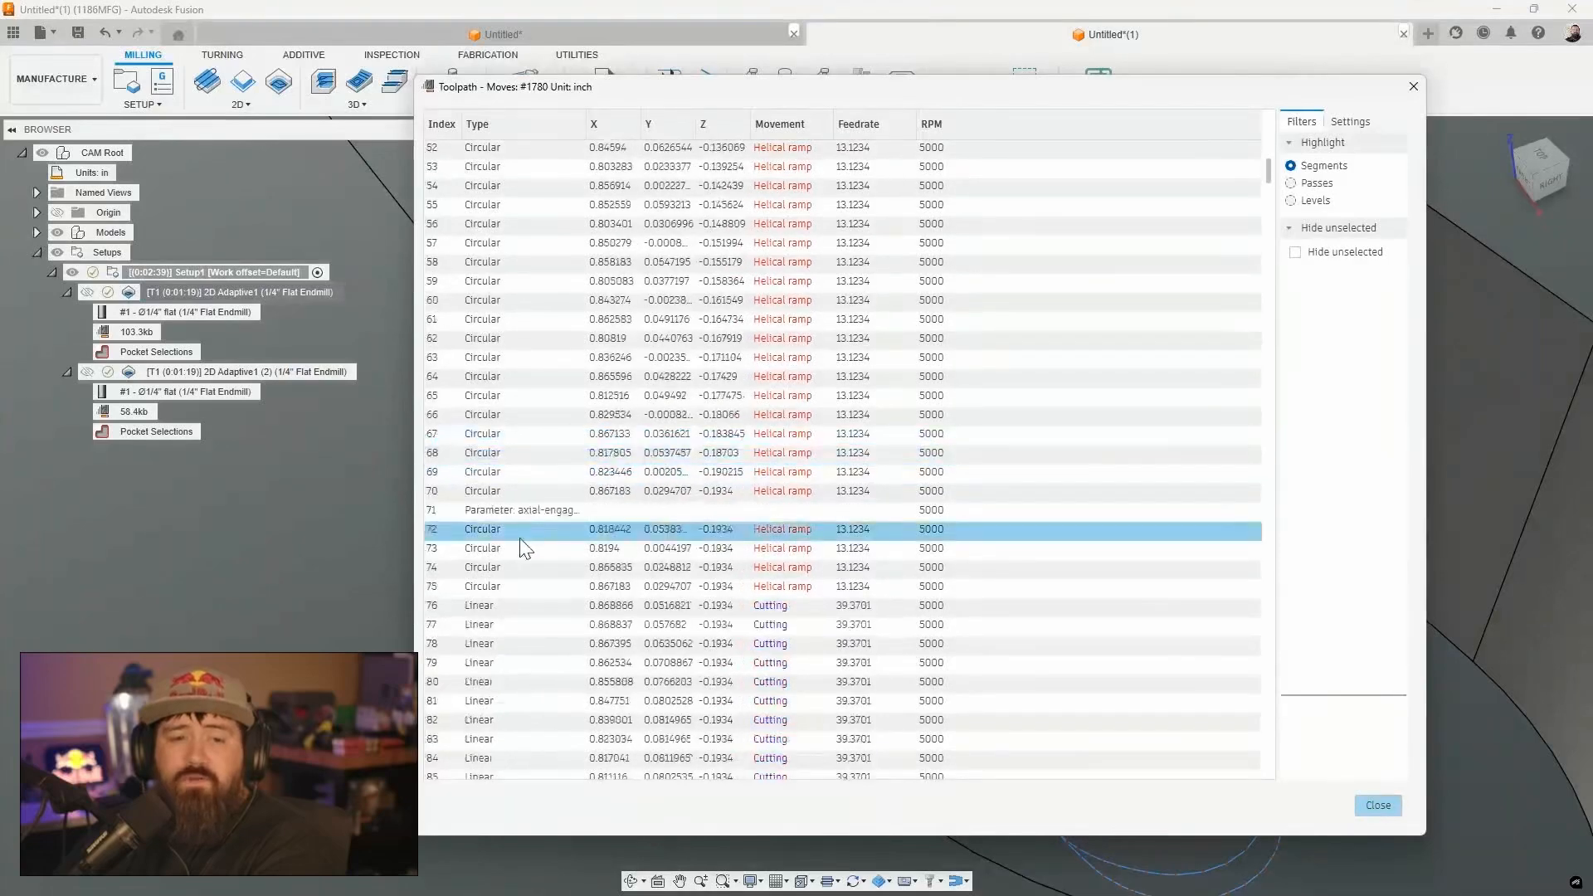
pyautogui.scroll(-15, 548, 397)
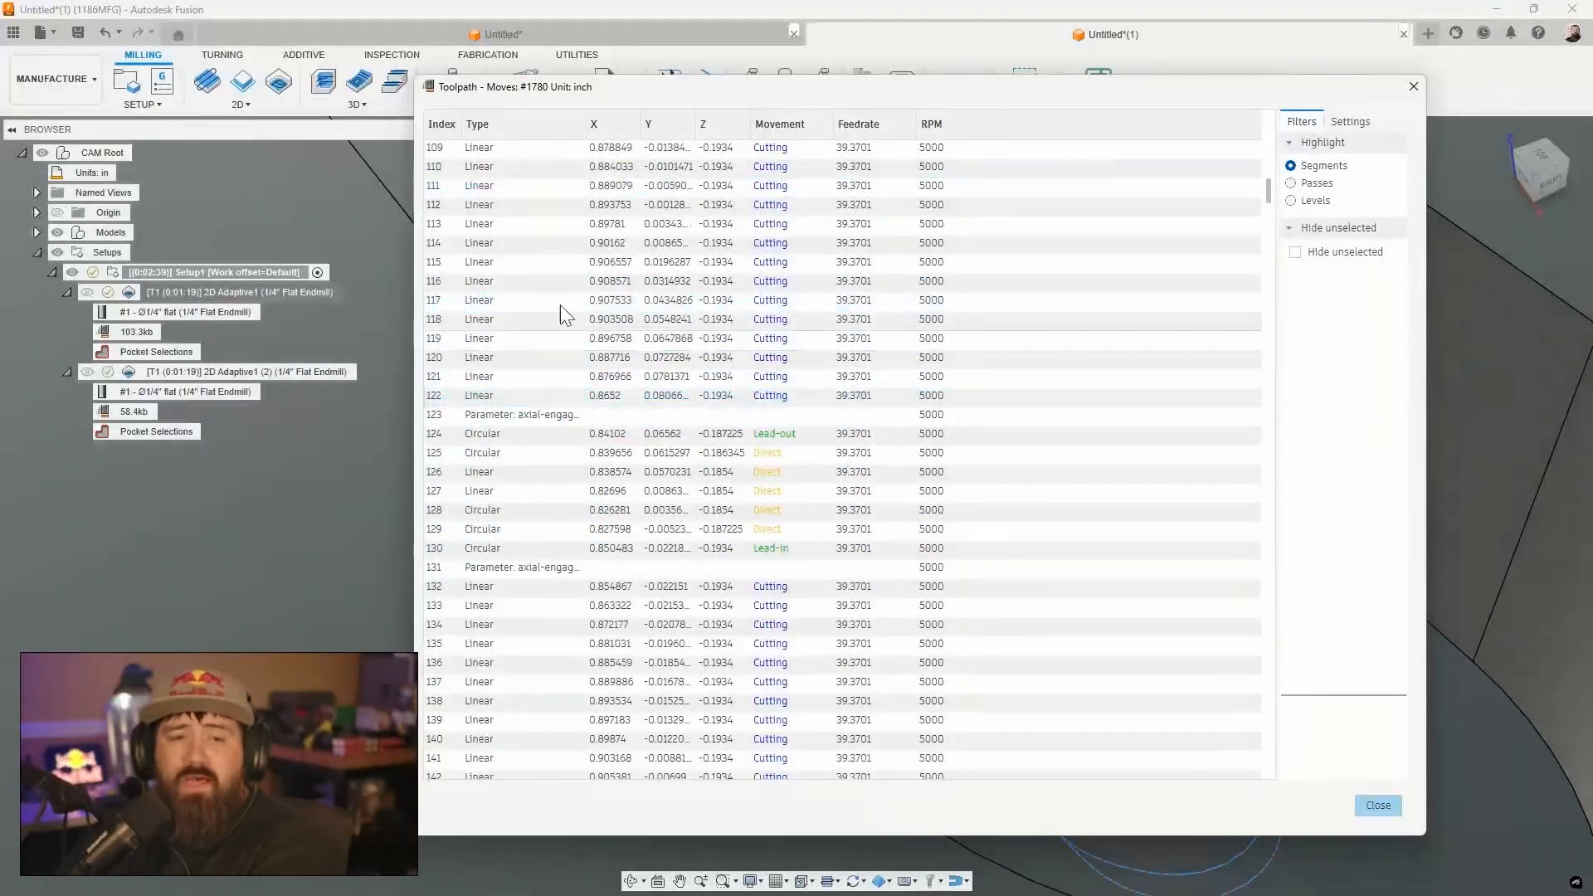
pyautogui.scroll(-12, 535, 456)
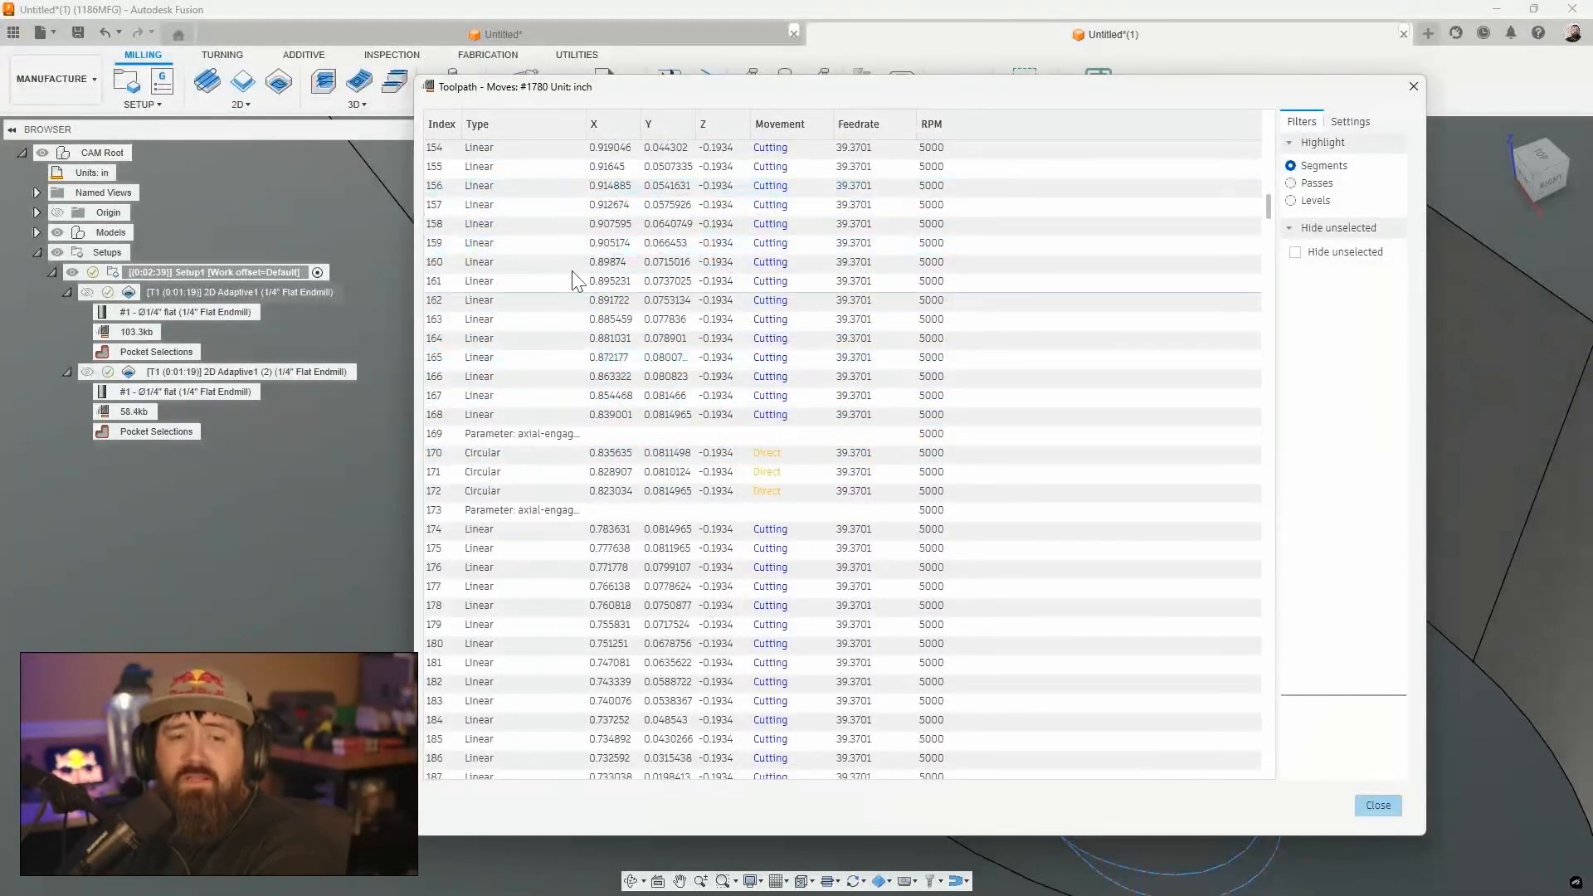
pyautogui.click(1412, 87)
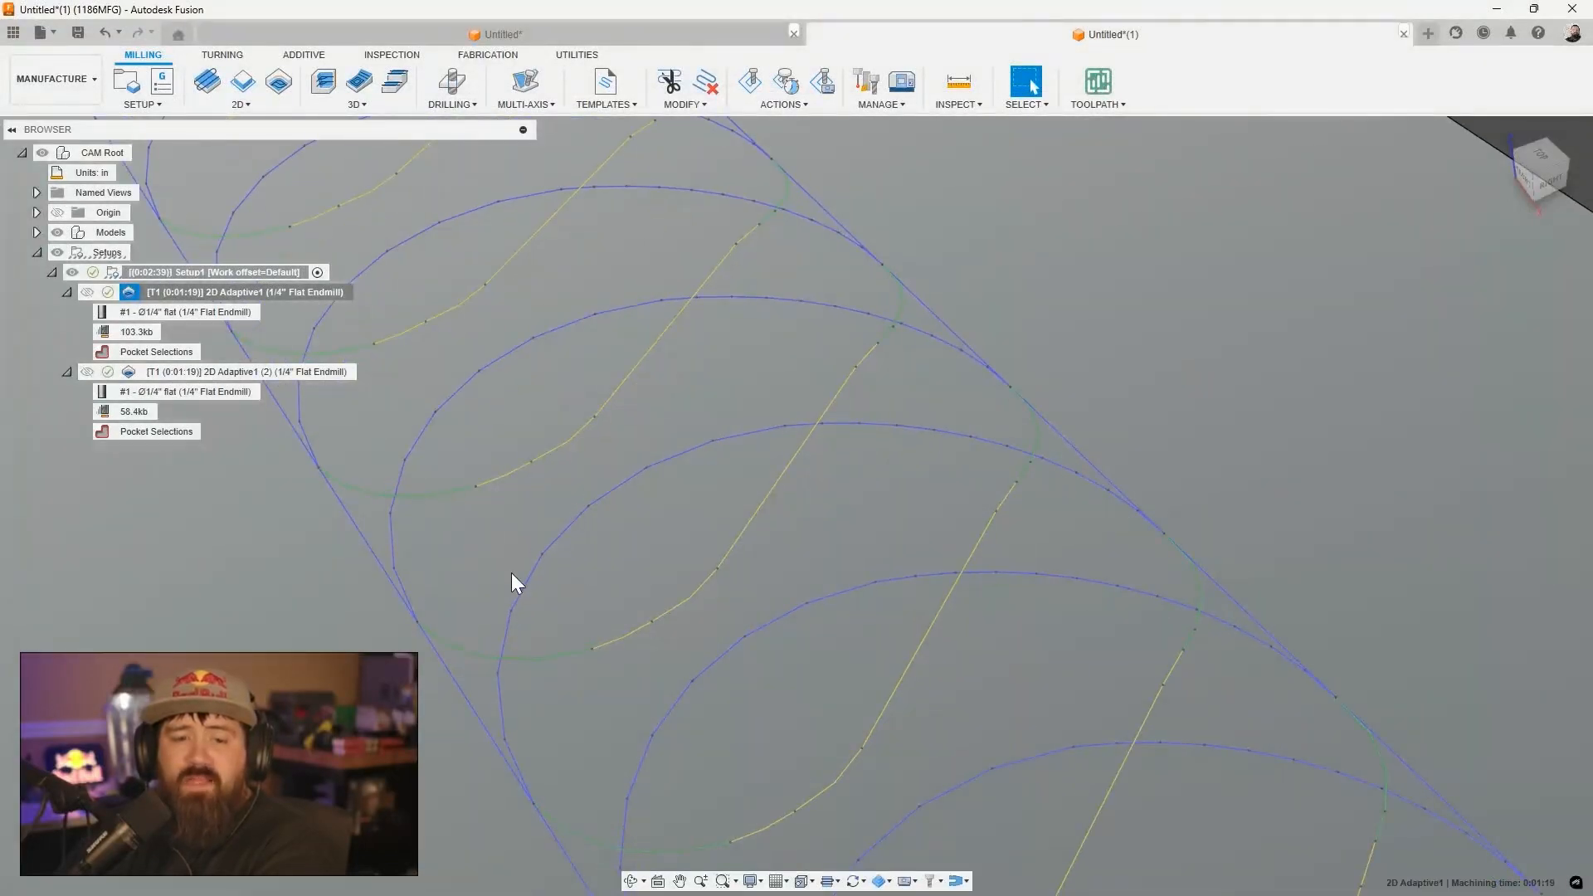
# Inspect the original 2D Adaptive toolpath's point density along the slot
pyautogui.scroll(-10, 623, 523)
pyautogui.scroll(3, 650, 519)
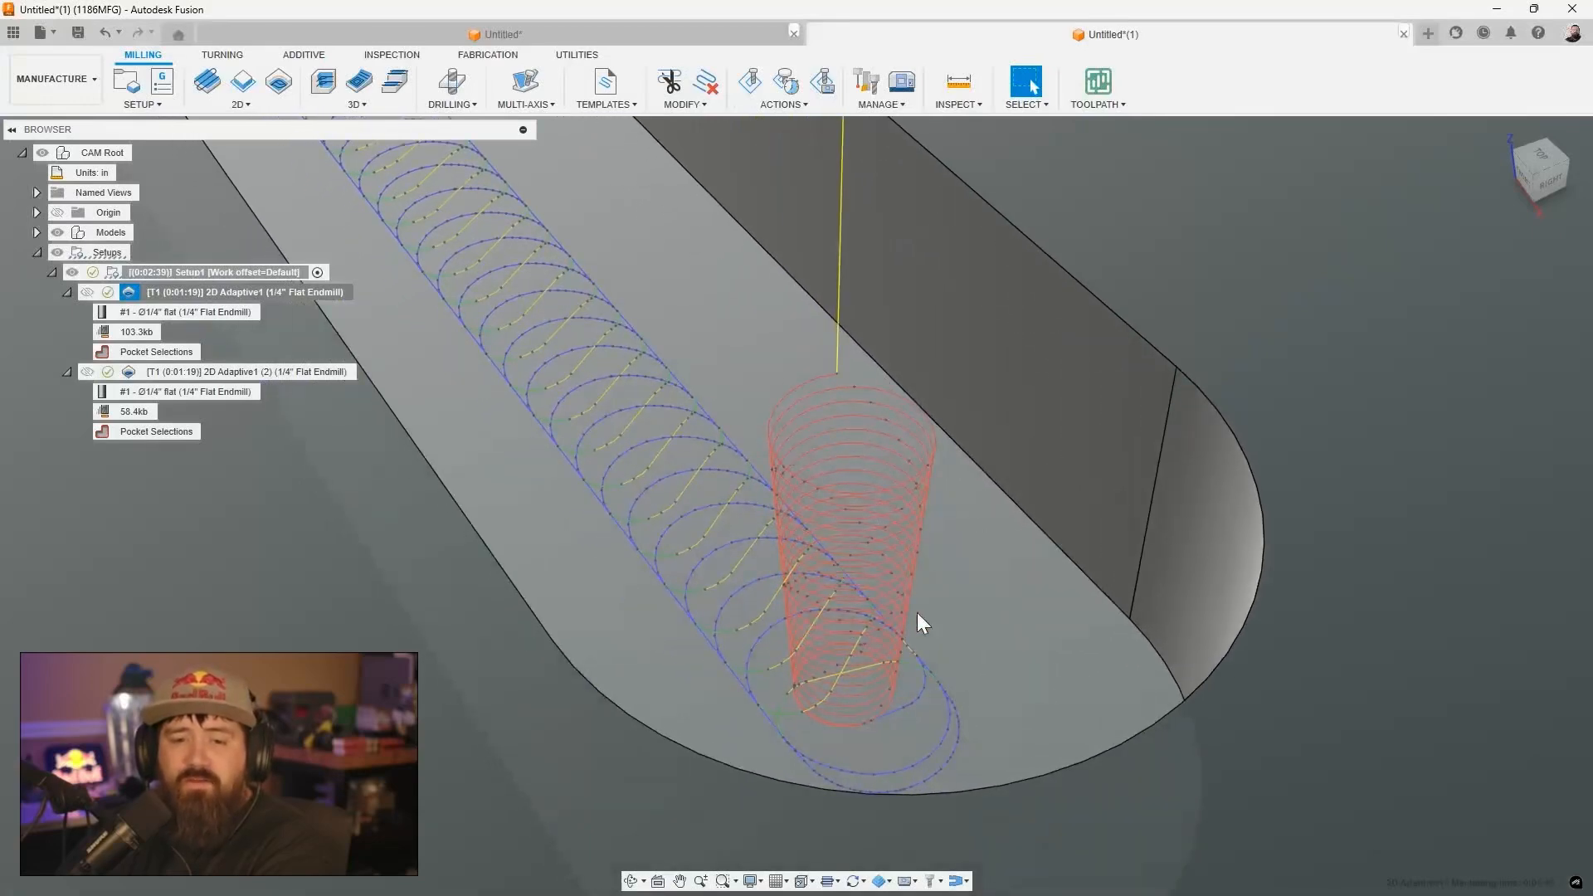
pyautogui.scroll(6, 587, 559)
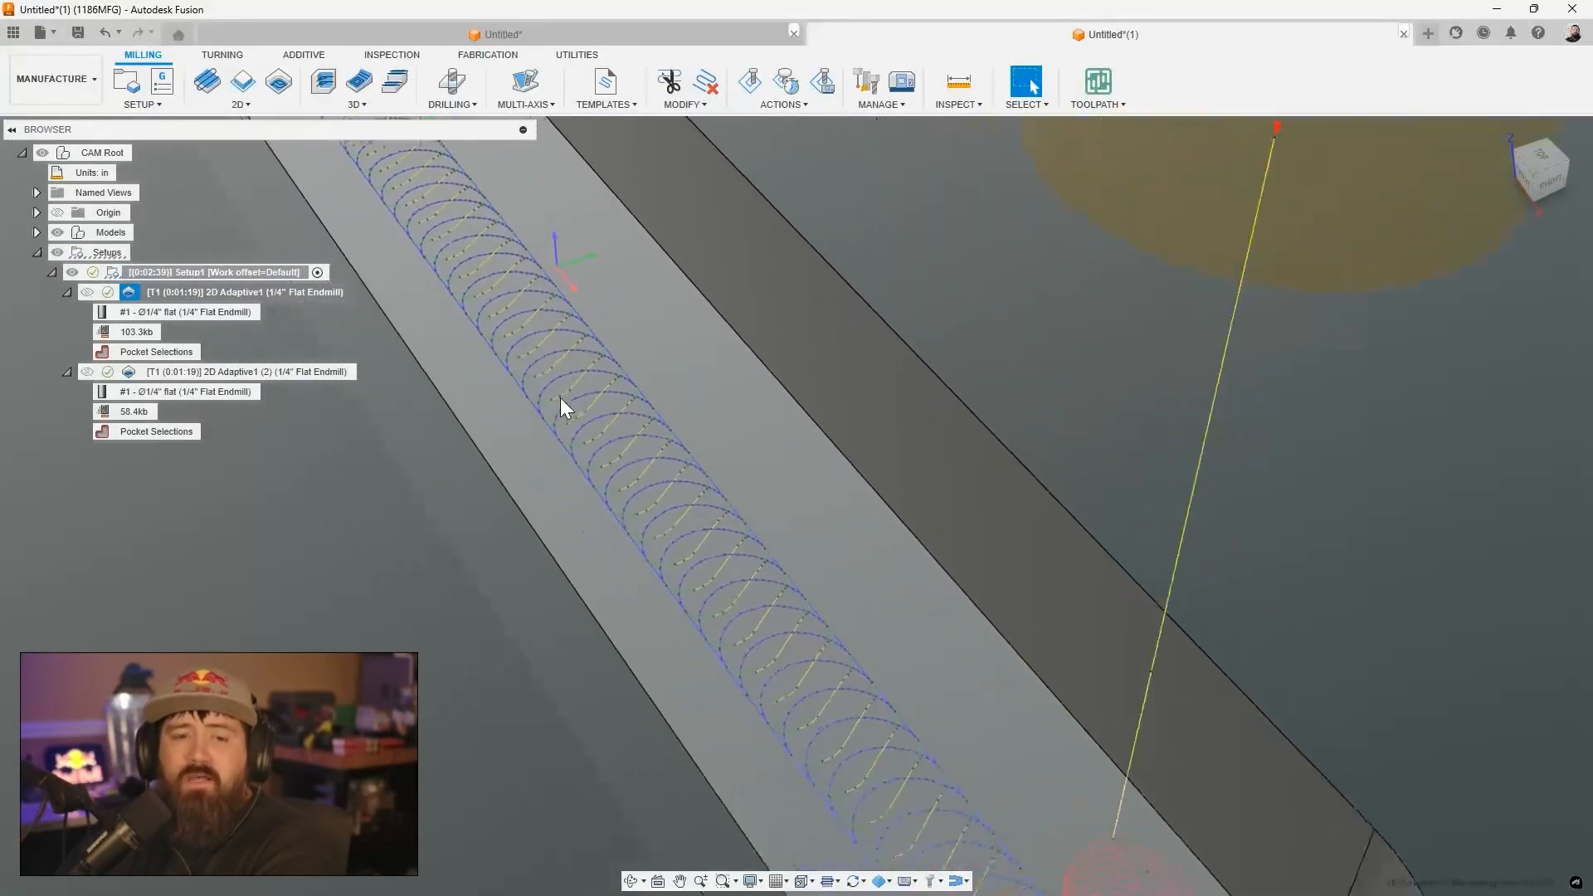
pyautogui.scroll(4, 683, 443)
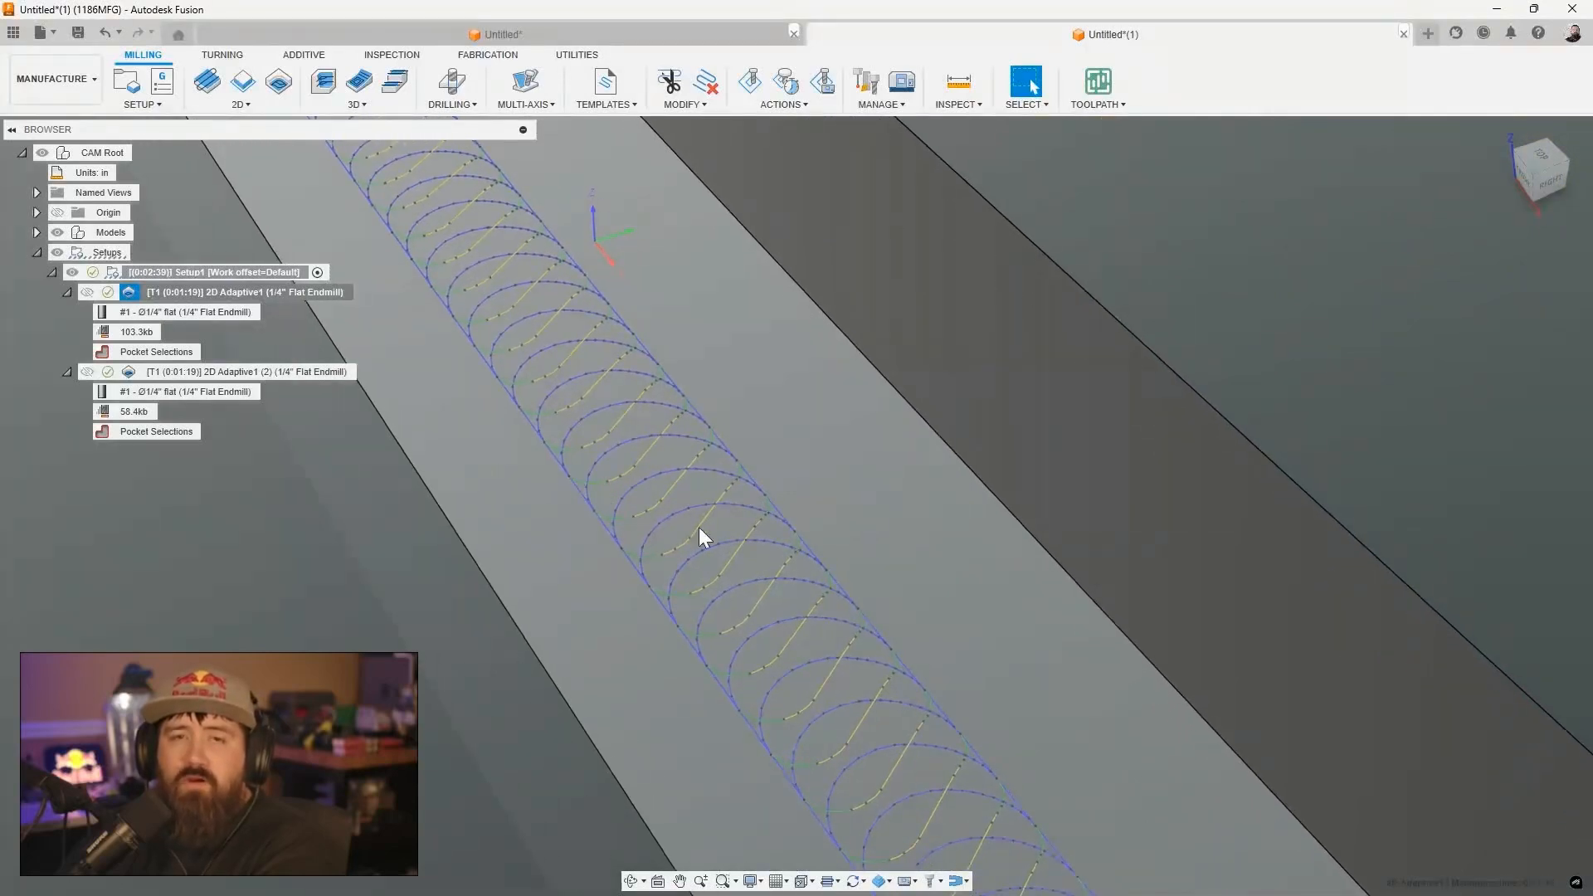
pyautogui.scroll(-2, 698, 526)
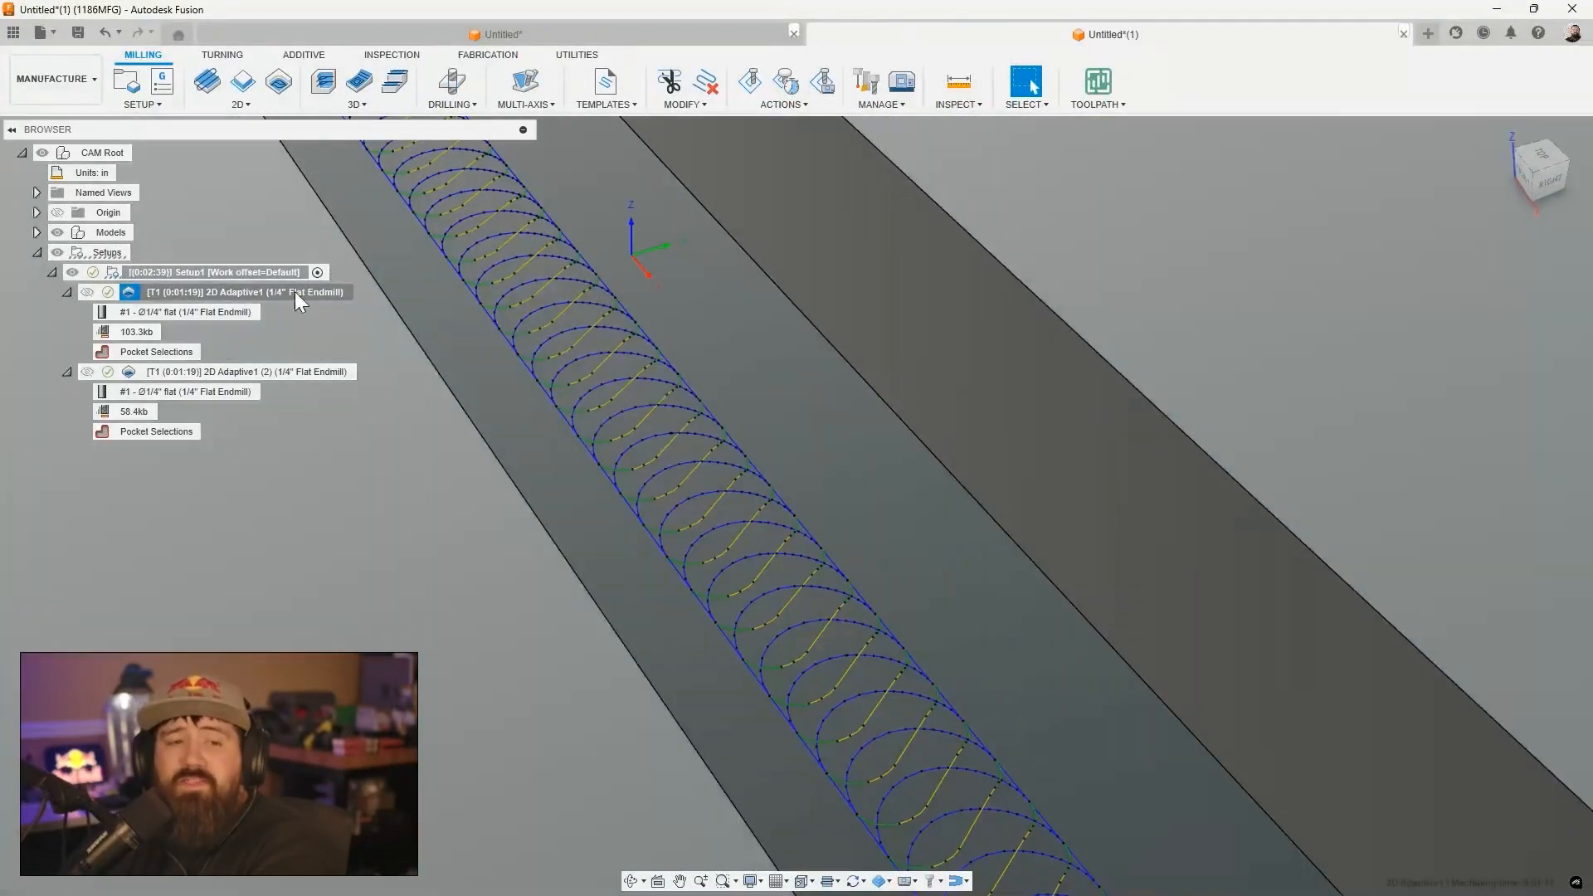
pyautogui.click(282, 292)
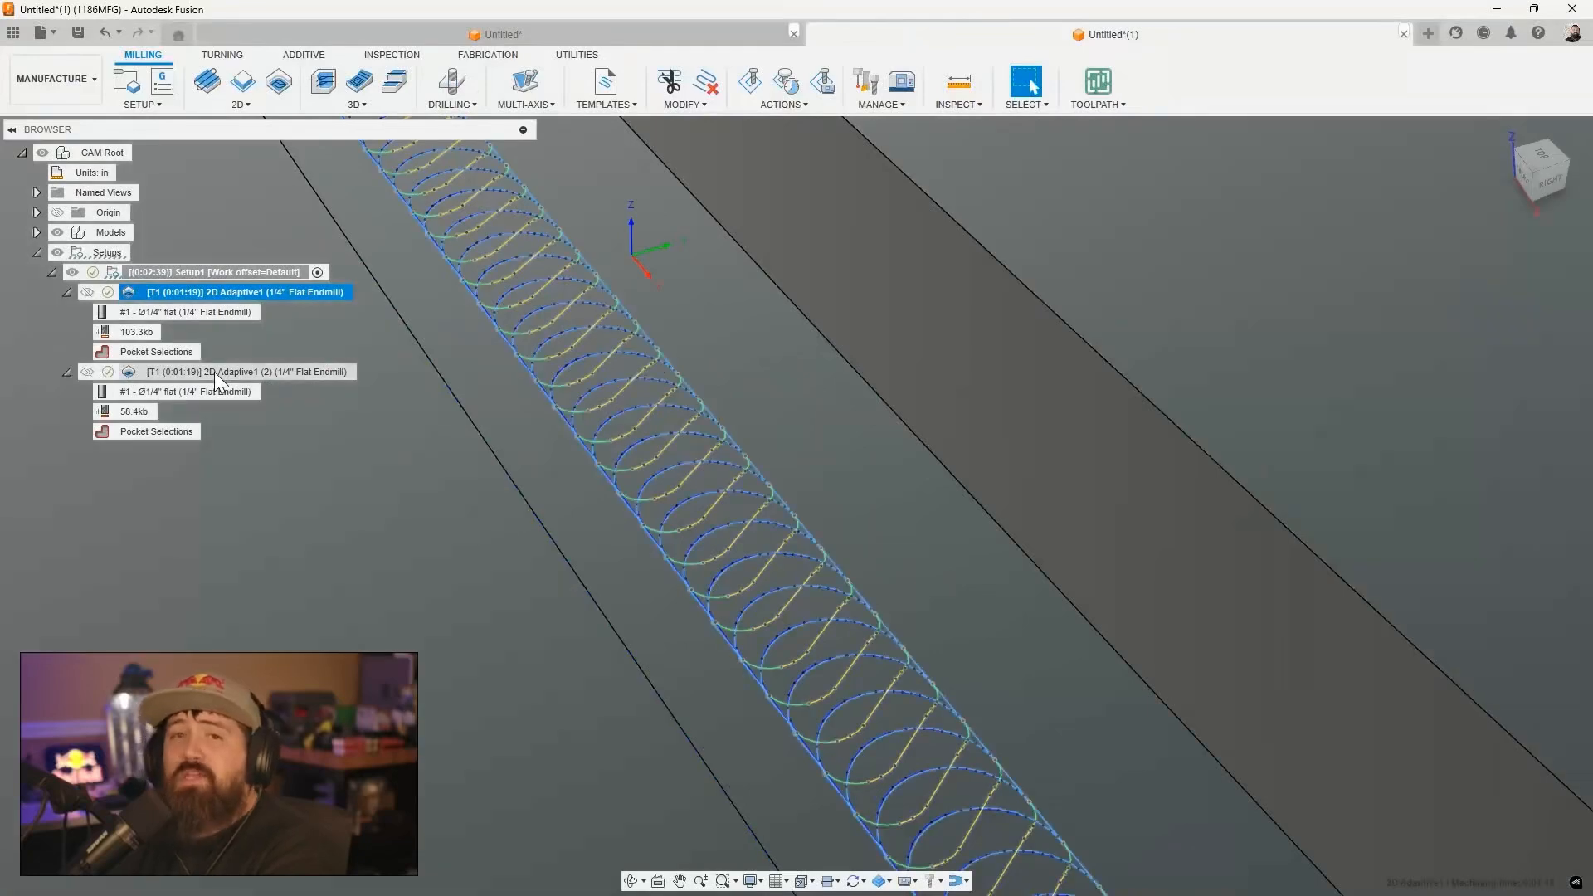
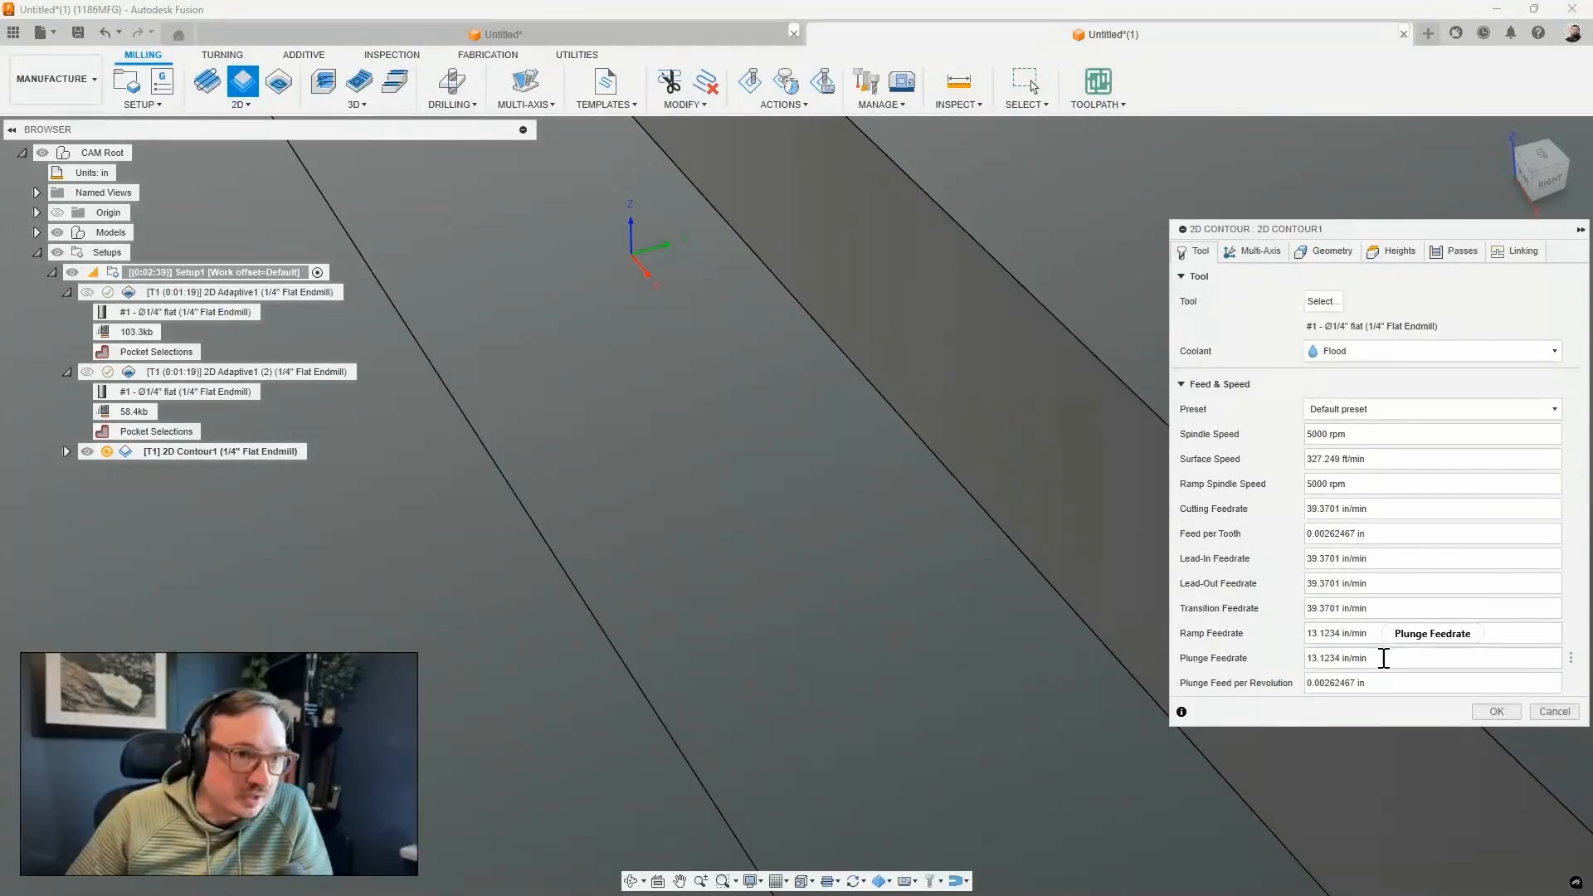
# Set the 2D Contour operation's plunge feedrate to the tool_feedCutting parameter
pyautogui.moveTo(1386, 659); pyautogui.dragTo(1263, 657)
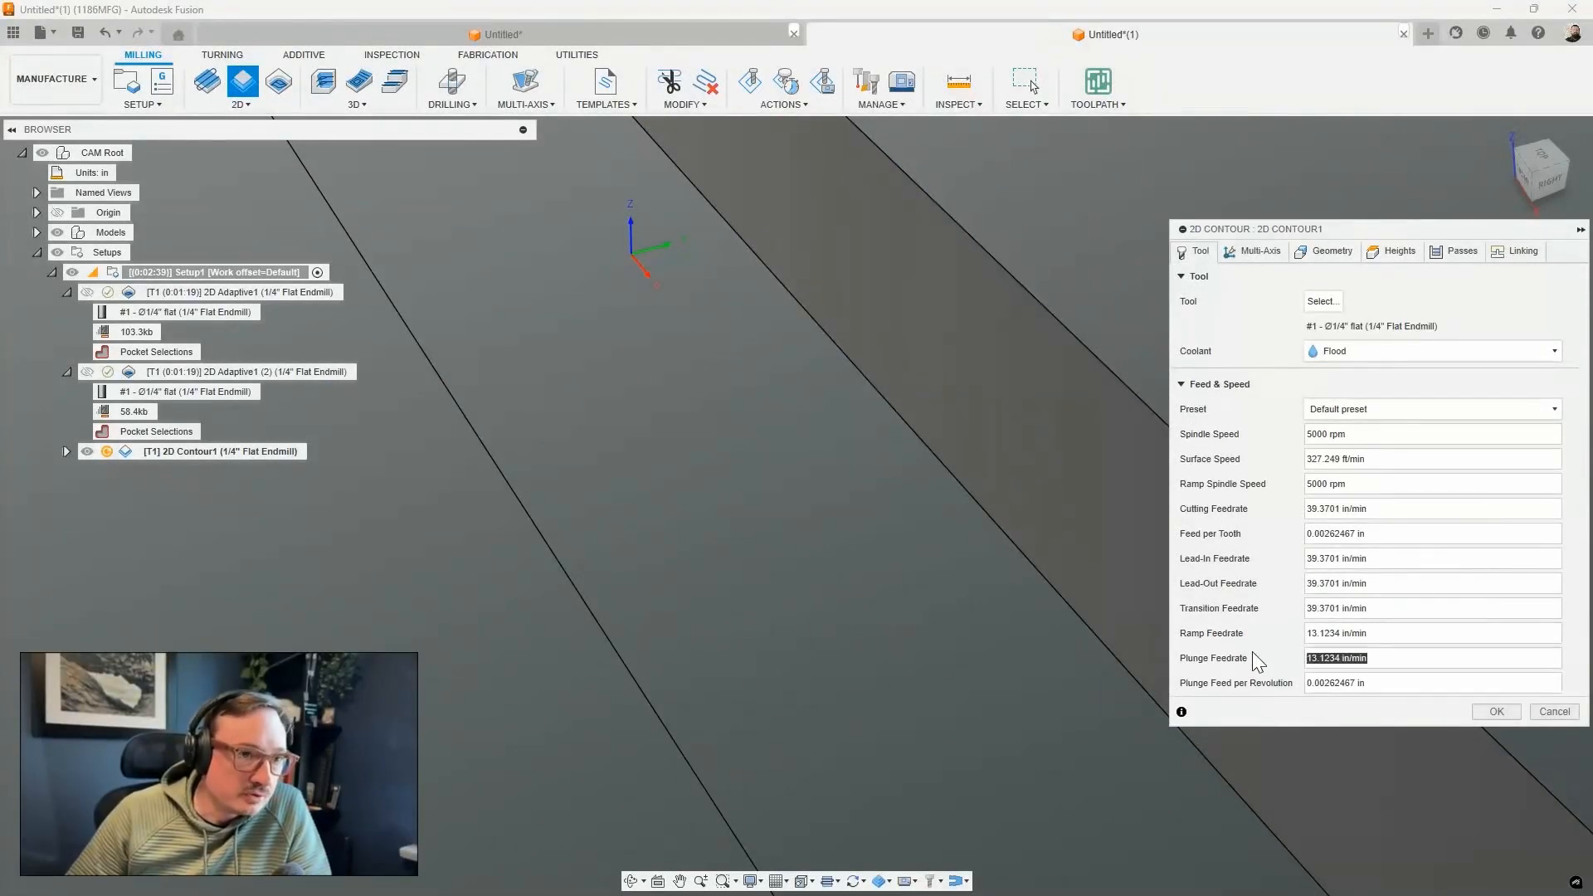
pyautogui.write('cuttying')
pyautogui.press('BackSpace')
pyautogui.press('BackSpace')
pyautogui.press('BackSpace')
pyautogui.press('BackSpace')
pyautogui.press('BackSpace')
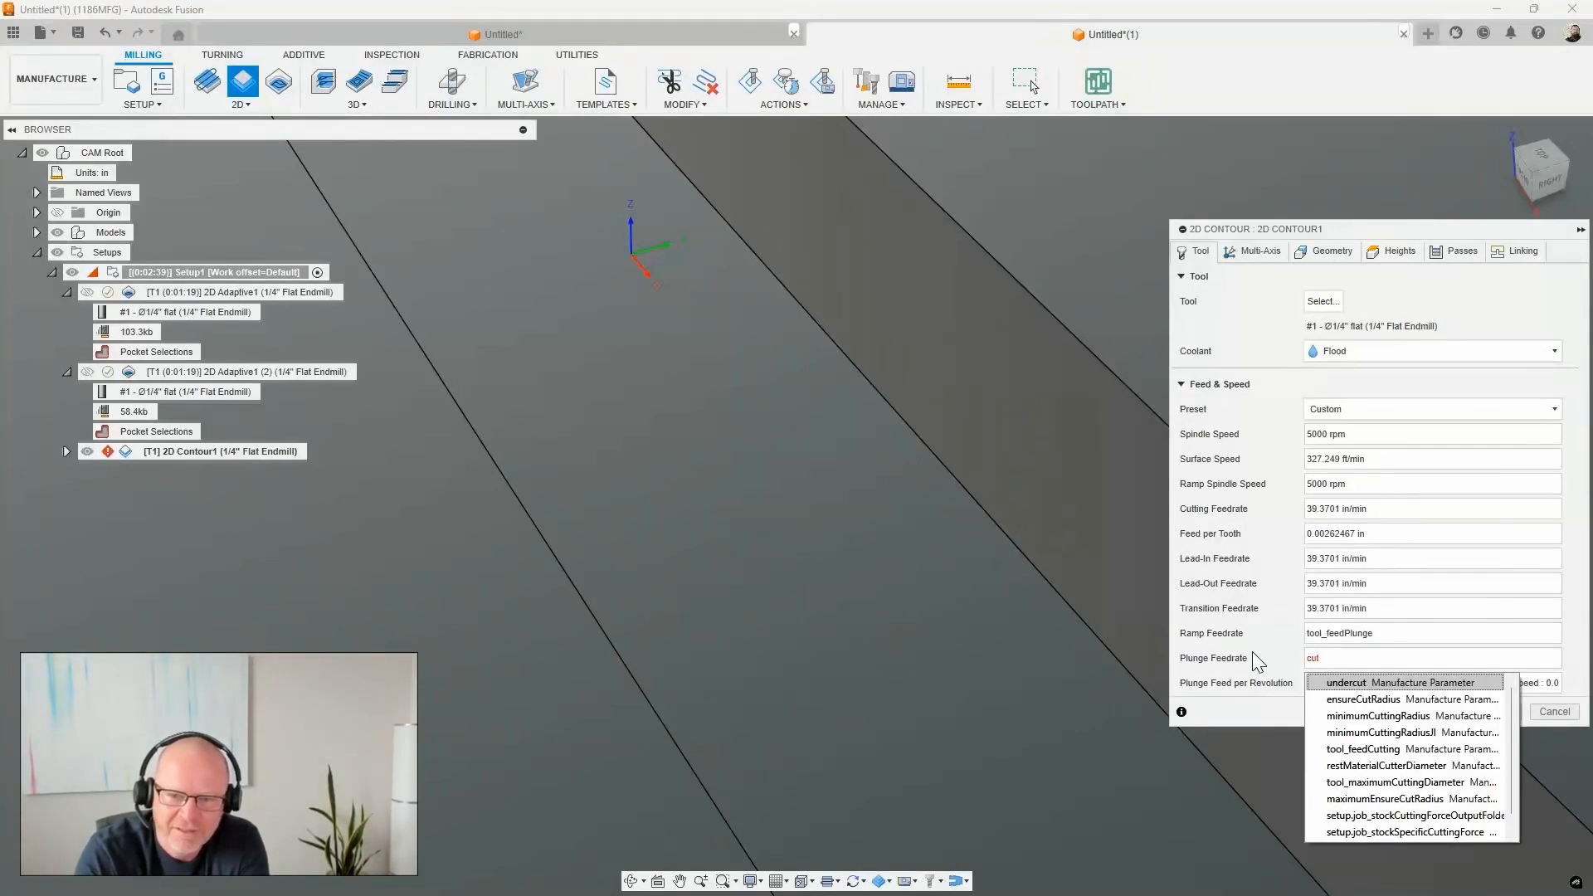
pyautogui.press('Down')
pyautogui.press('Down')
pyautogui.press('Down')
pyautogui.press('Down')
pyautogui.press('Return')
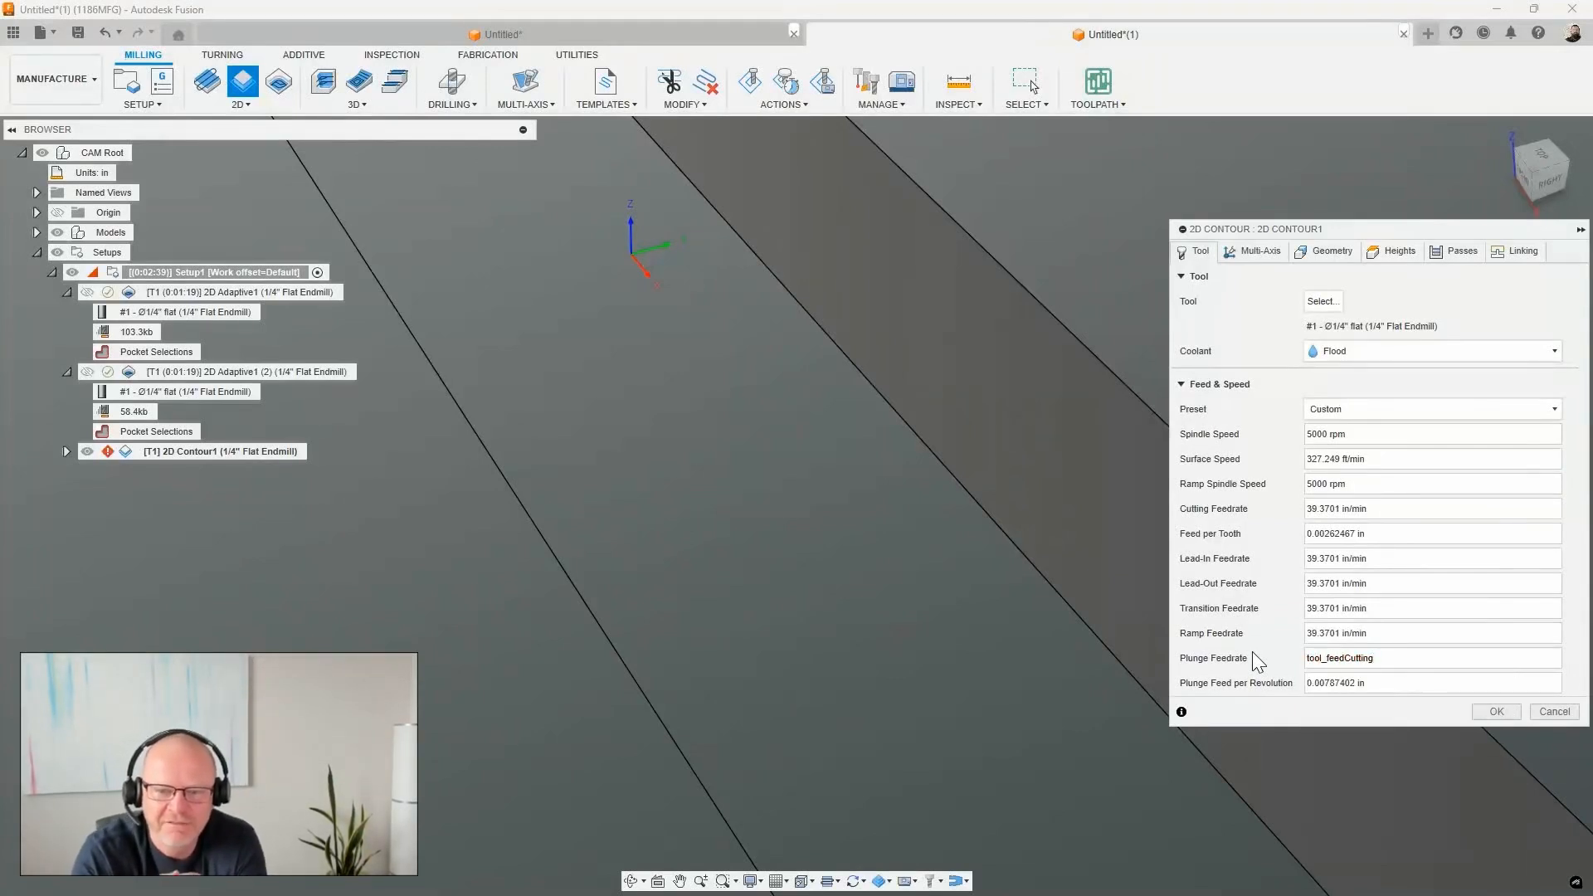
# Set the 2D Contour's ramping angle to 4 deg, generate the toolpath, and inspect the ramp in the slot
pyautogui.click(1517, 253)
pyautogui.moveTo(1322, 691); pyautogui.dragTo(1260, 700)
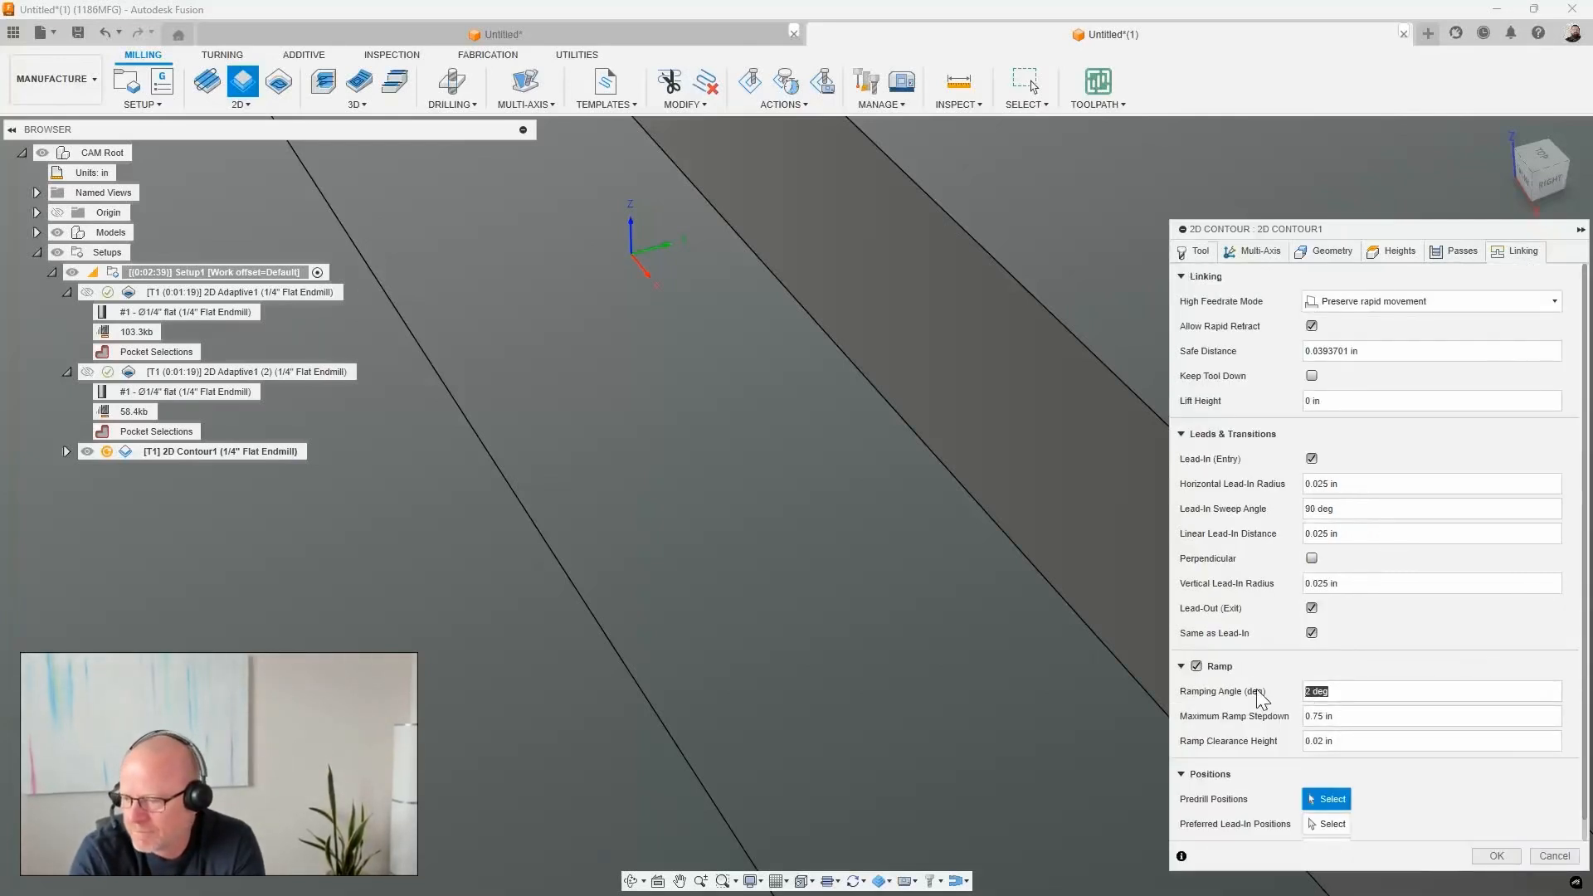
pyautogui.click(1500, 857)
pyautogui.scroll(-6, 784, 503)
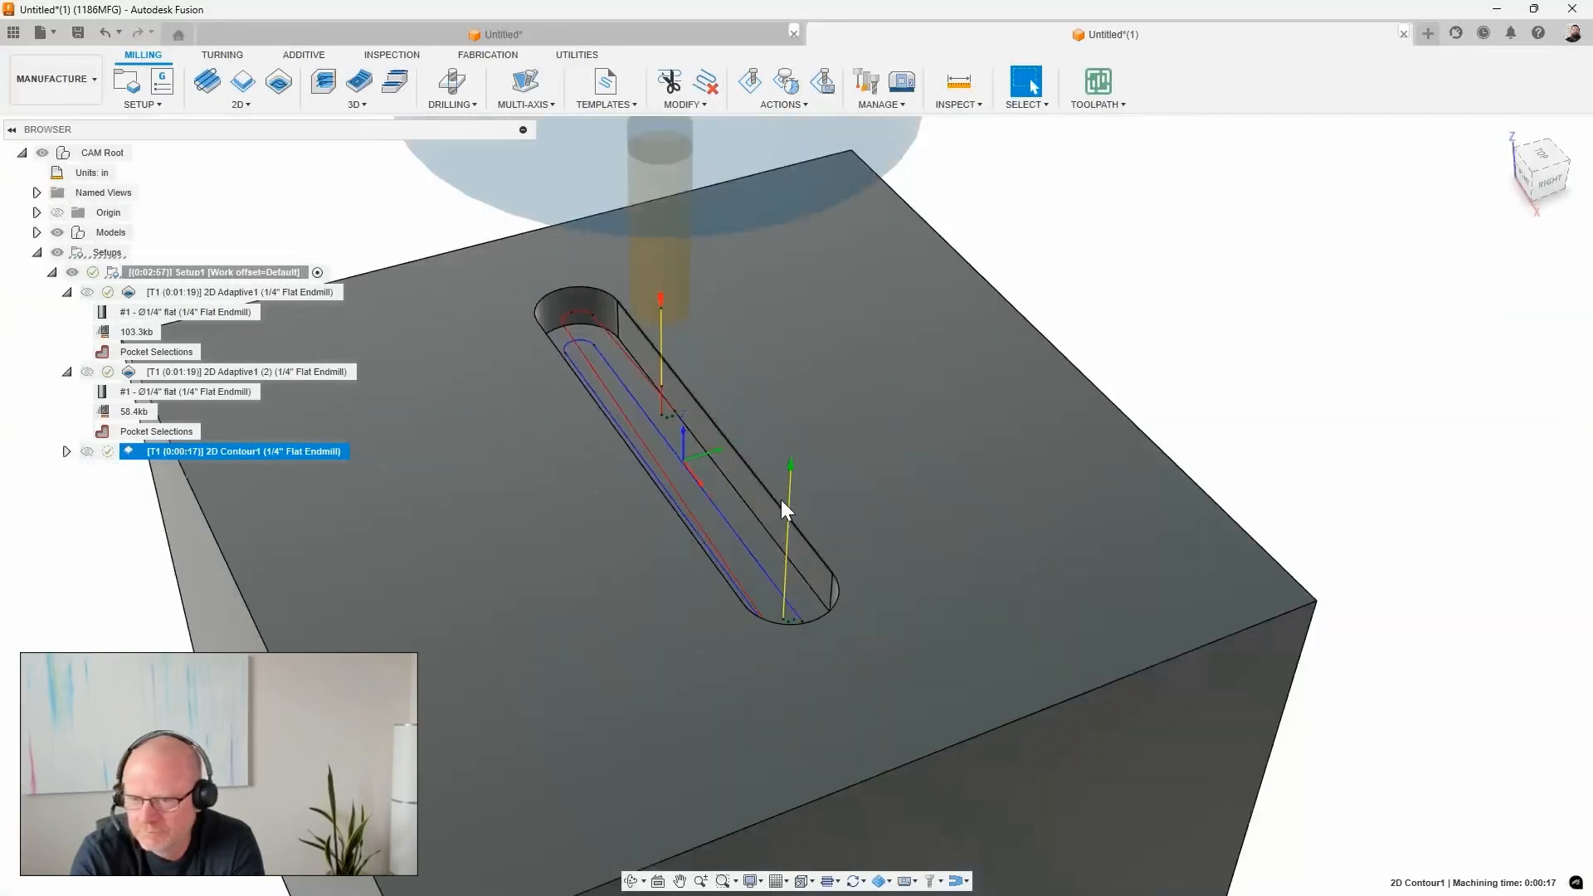
pyautogui.keyDown('shift'); pyautogui.moveTo(779, 490); pyautogui.dragTo(554, 559, button='middle'); pyautogui.keyUp('shift')
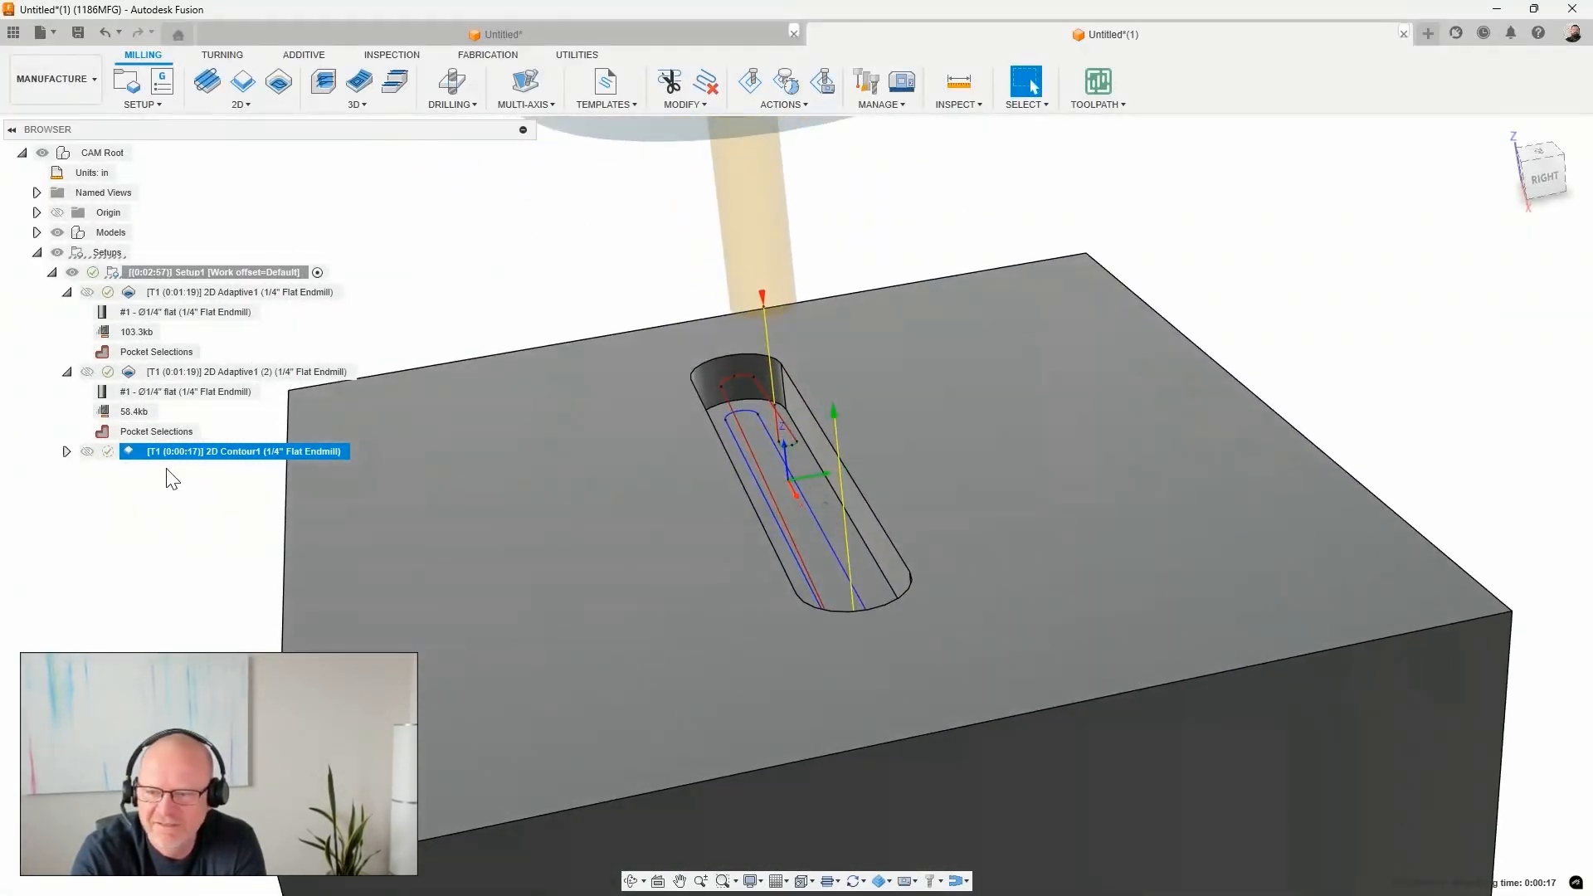
# Set the 2D Contour's maximum ramp stepdown to 0.2 in and regenerate the toolpath
pyautogui.doubleClick(135, 454)
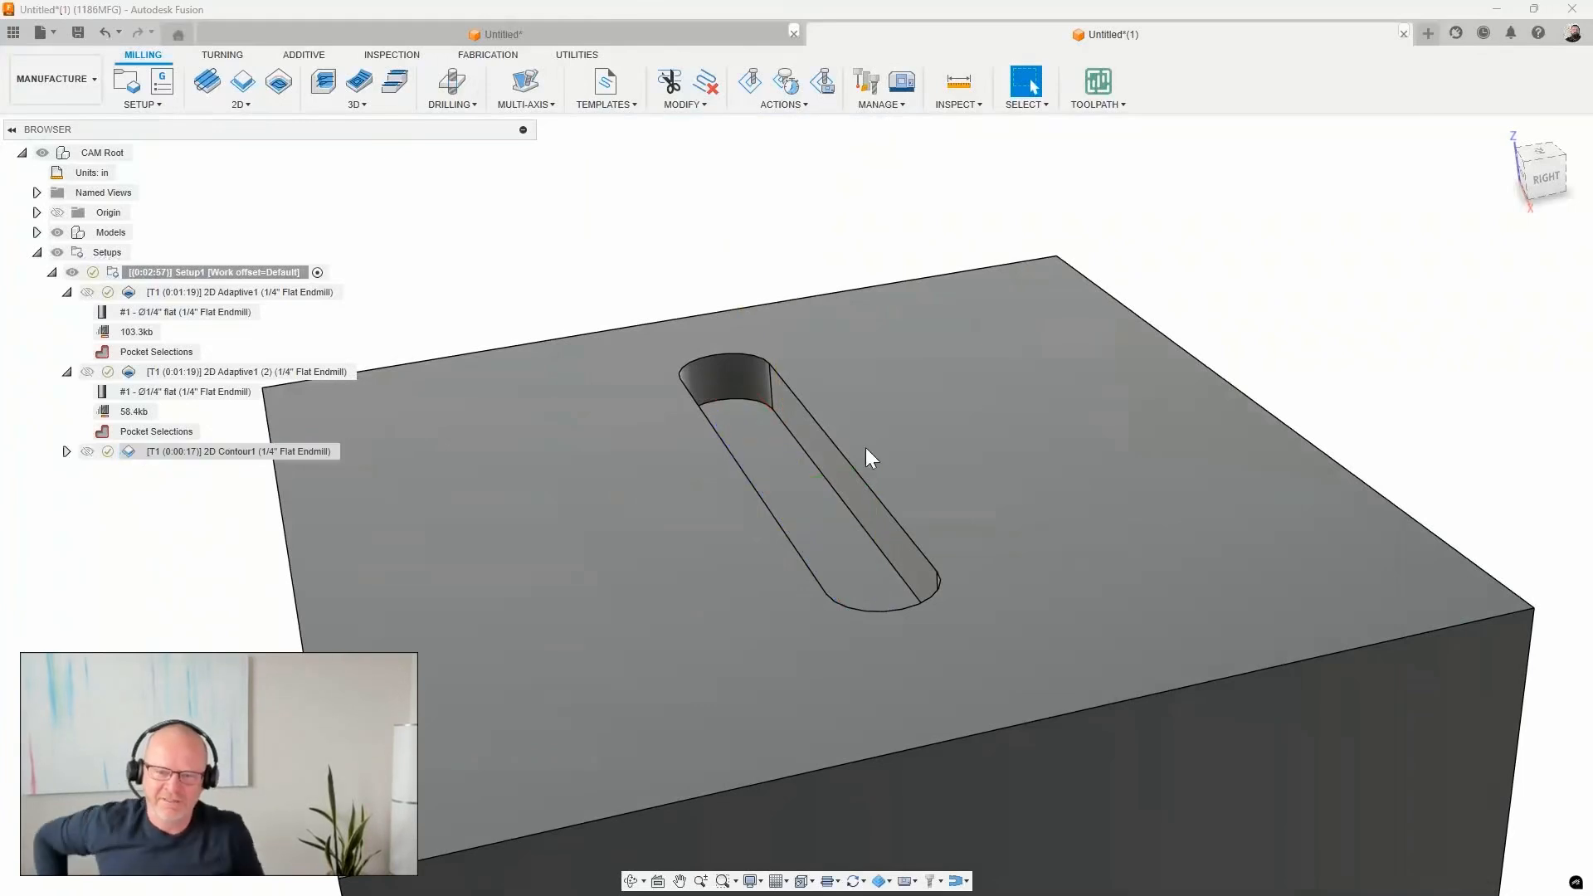
pyautogui.click(1518, 250)
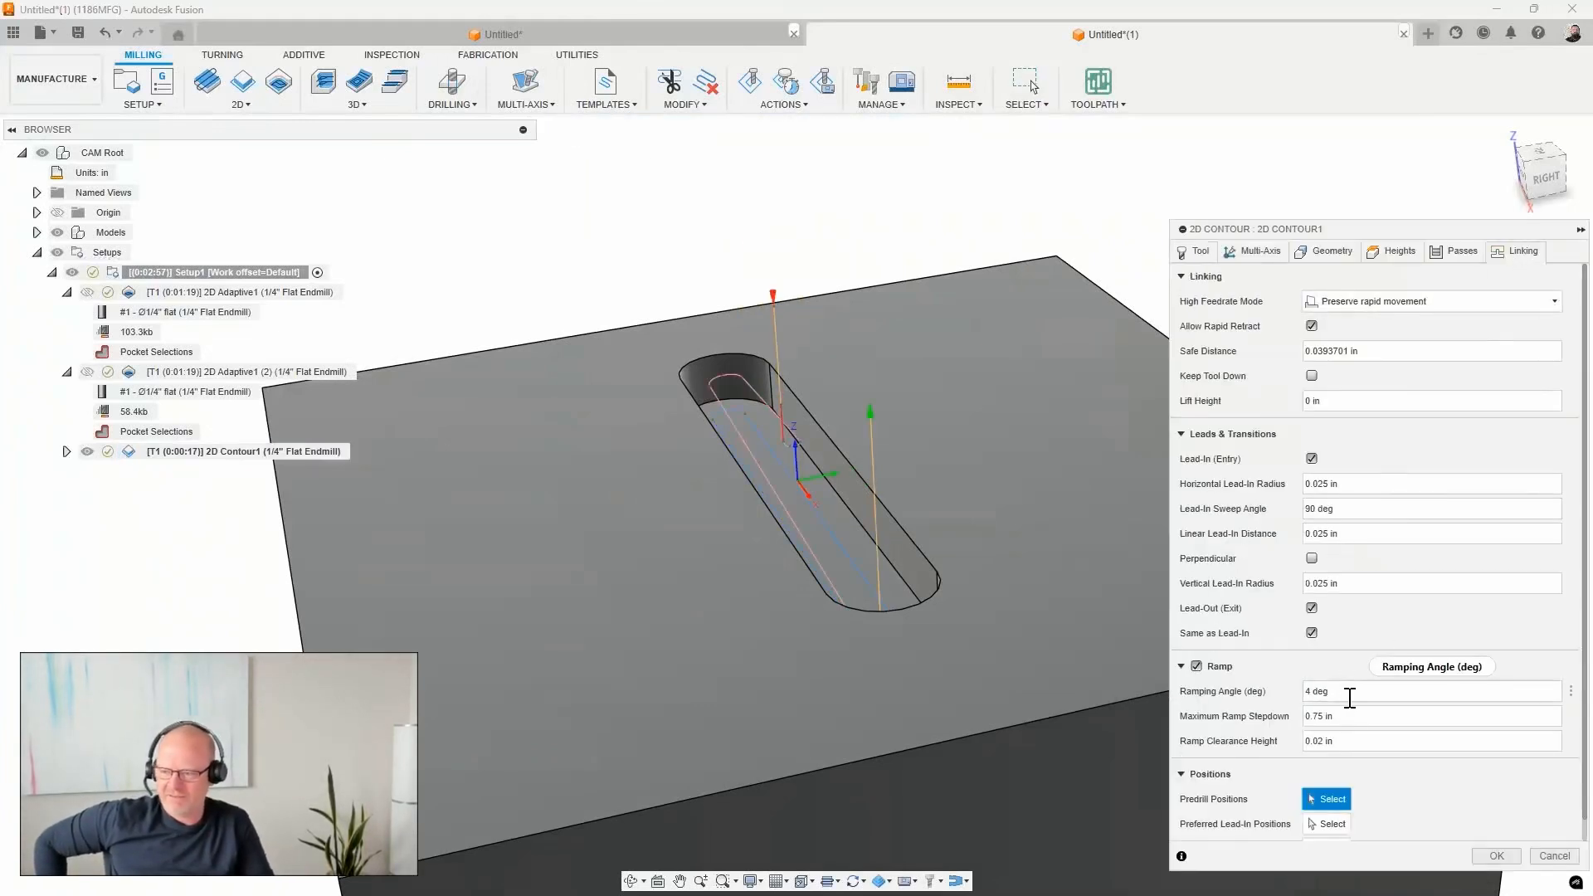
pyautogui.hotkey('ctrl', 'a')
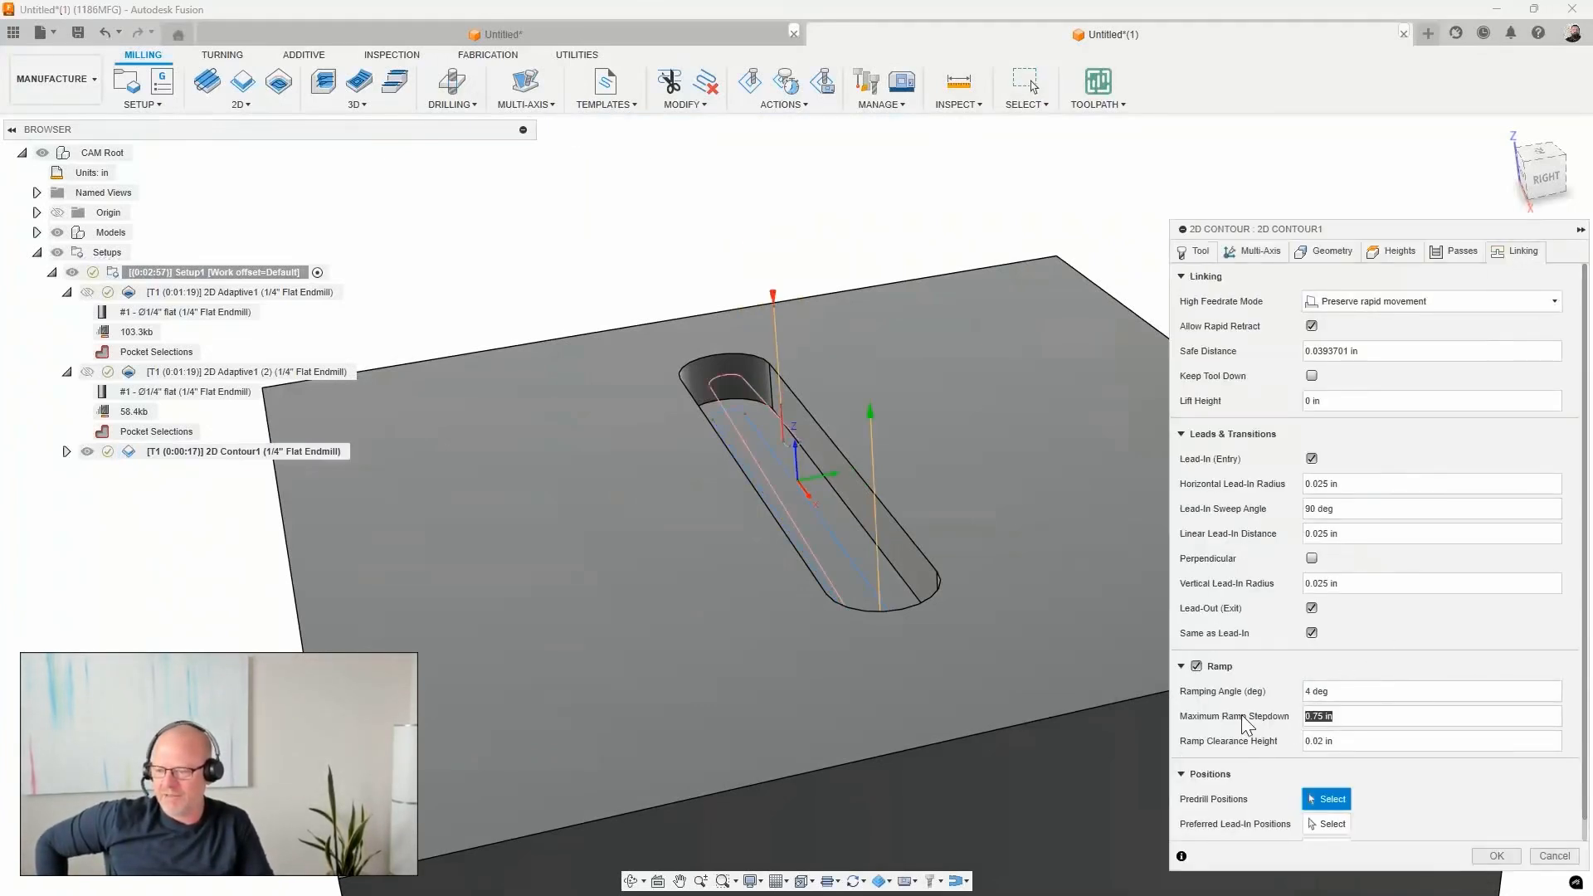
pyautogui.write('.1')
pyautogui.press('Return')
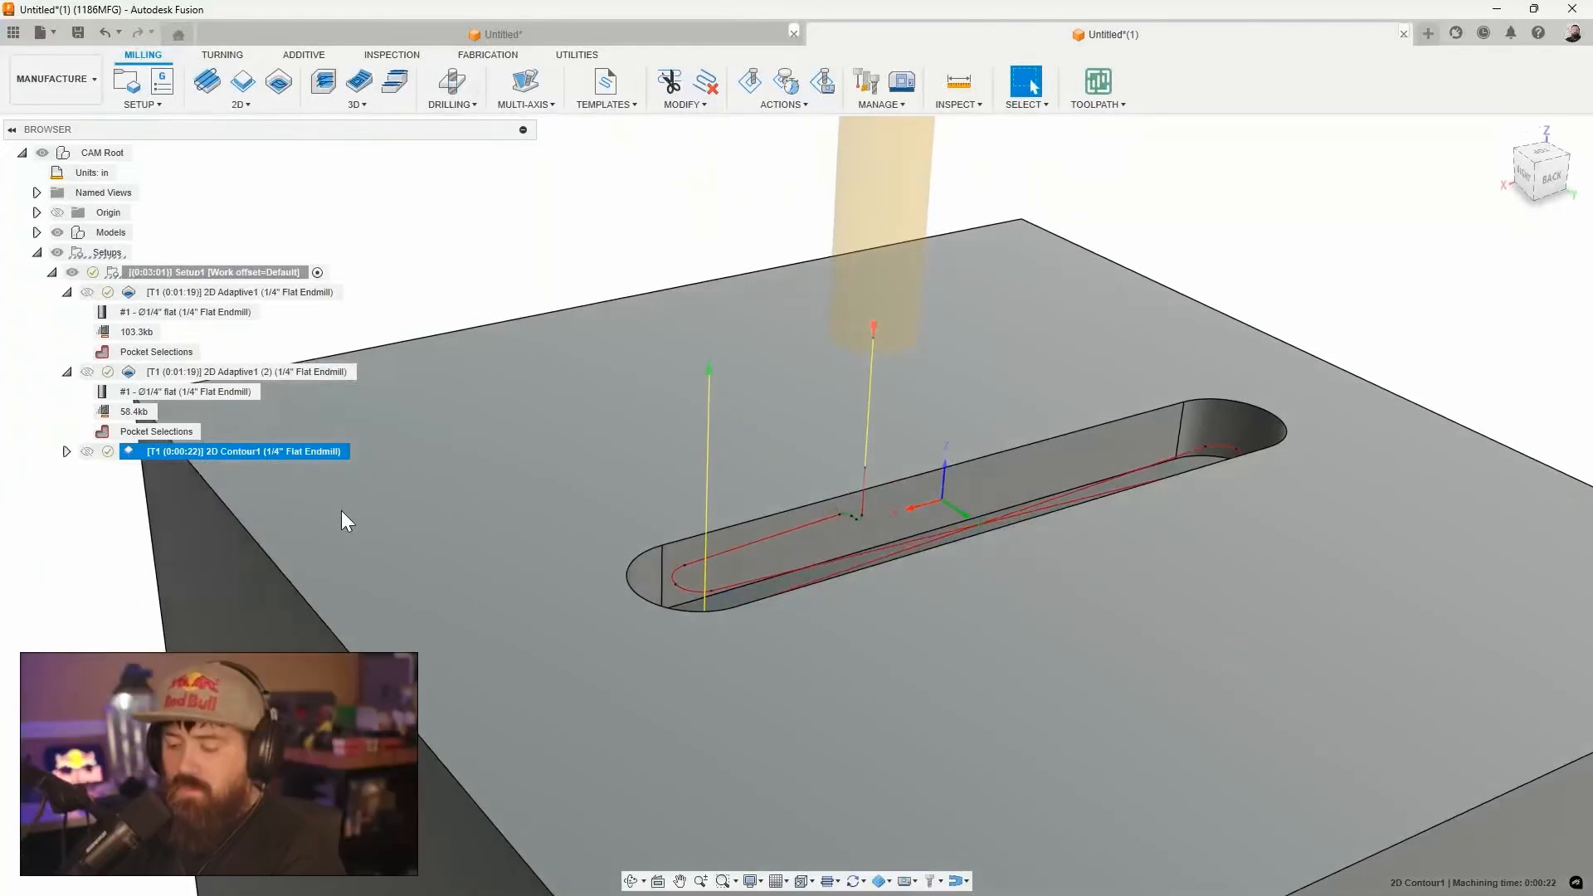
# Display the model as a wireframe and examine the contour's ramp moves in the slot from the back view
pyautogui.hotkey('ctrl', '7')
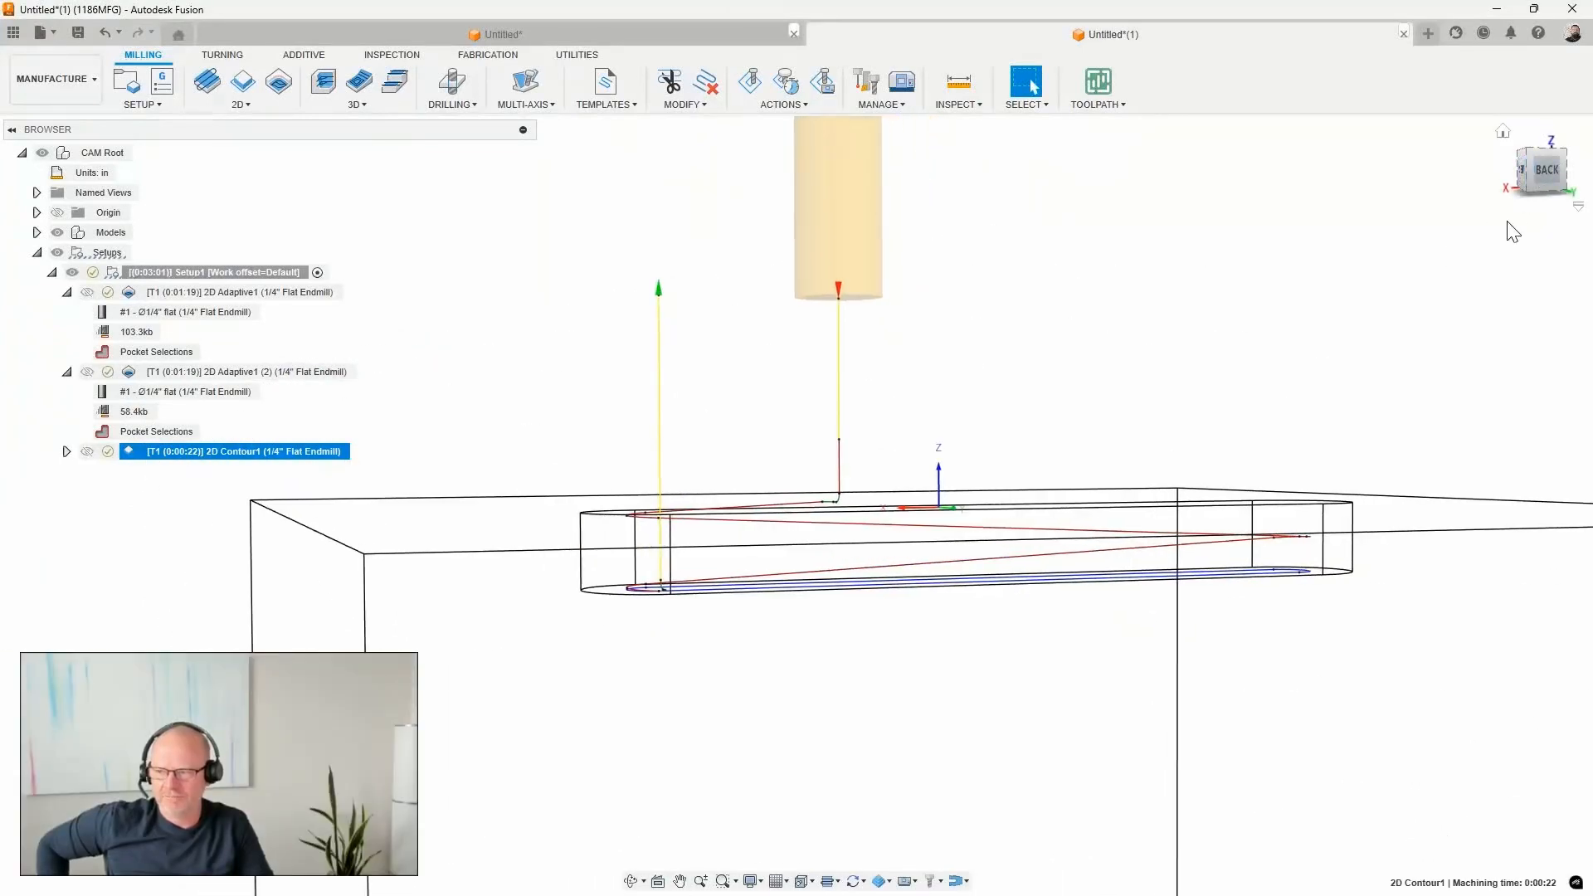
pyautogui.click(1541, 176)
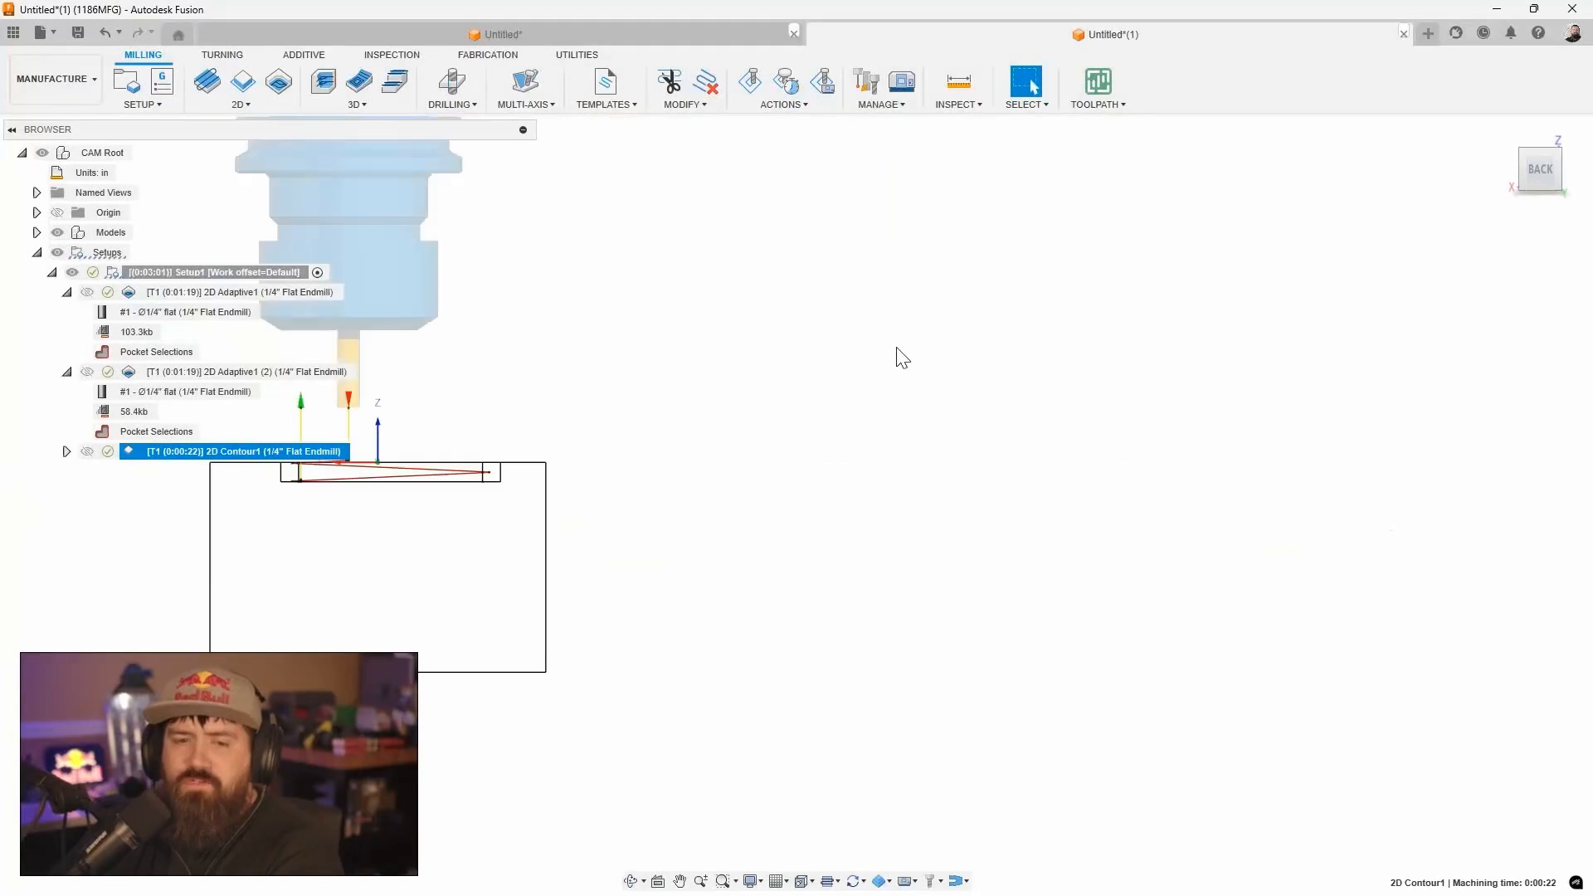
pyautogui.scroll(3, 834, 397)
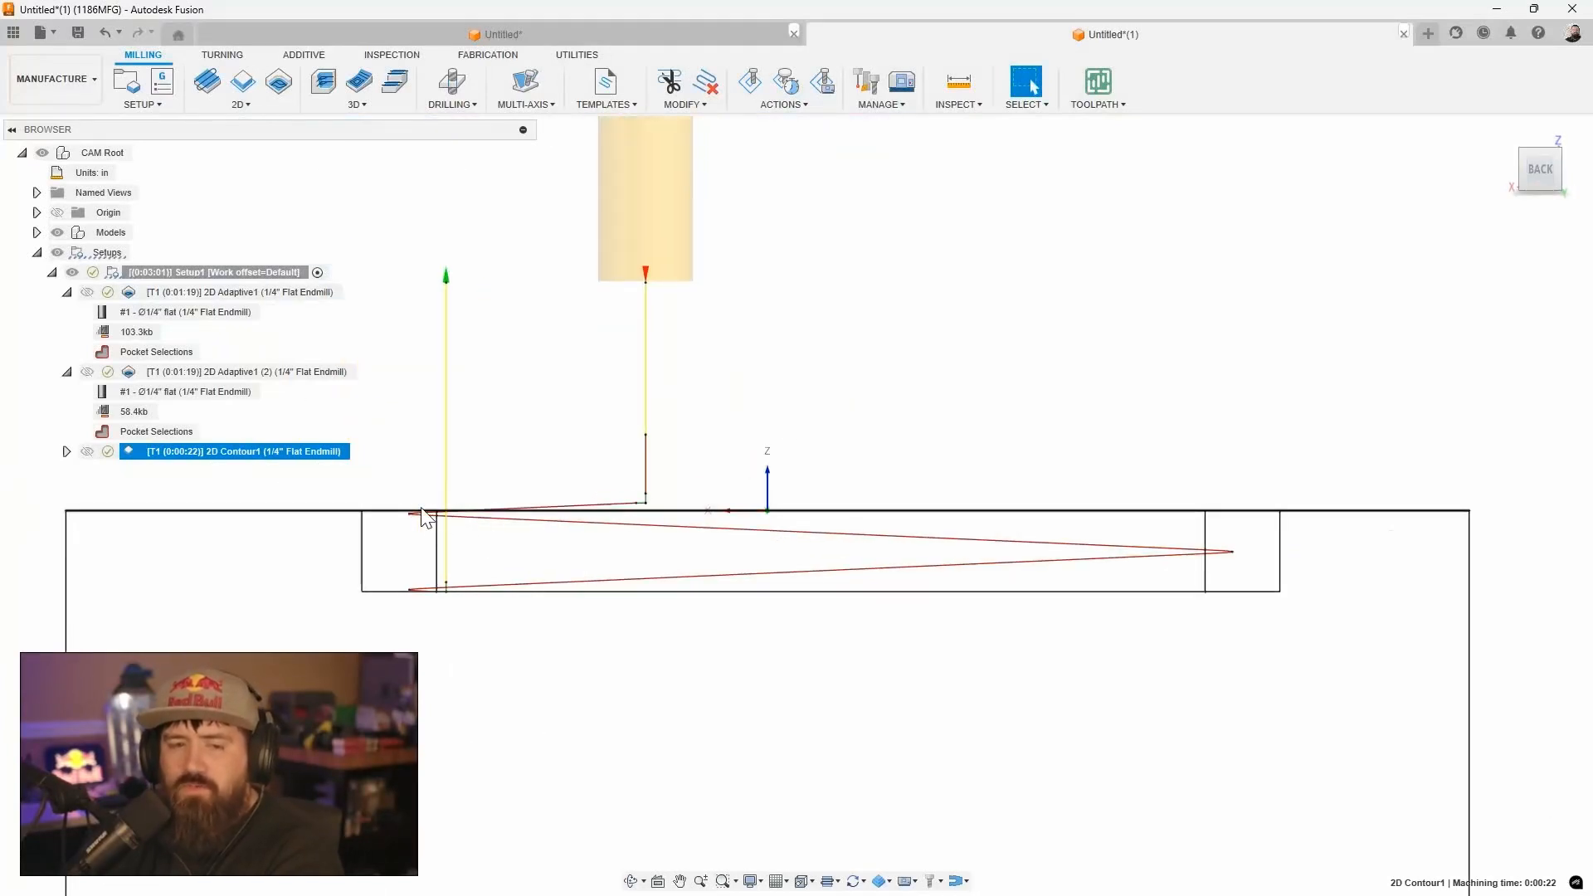
# Reduce the 2D Contour's maximum ramp stepdown to 0.05 in and regenerate the toolpath
pyautogui.doubleClick(124, 451)
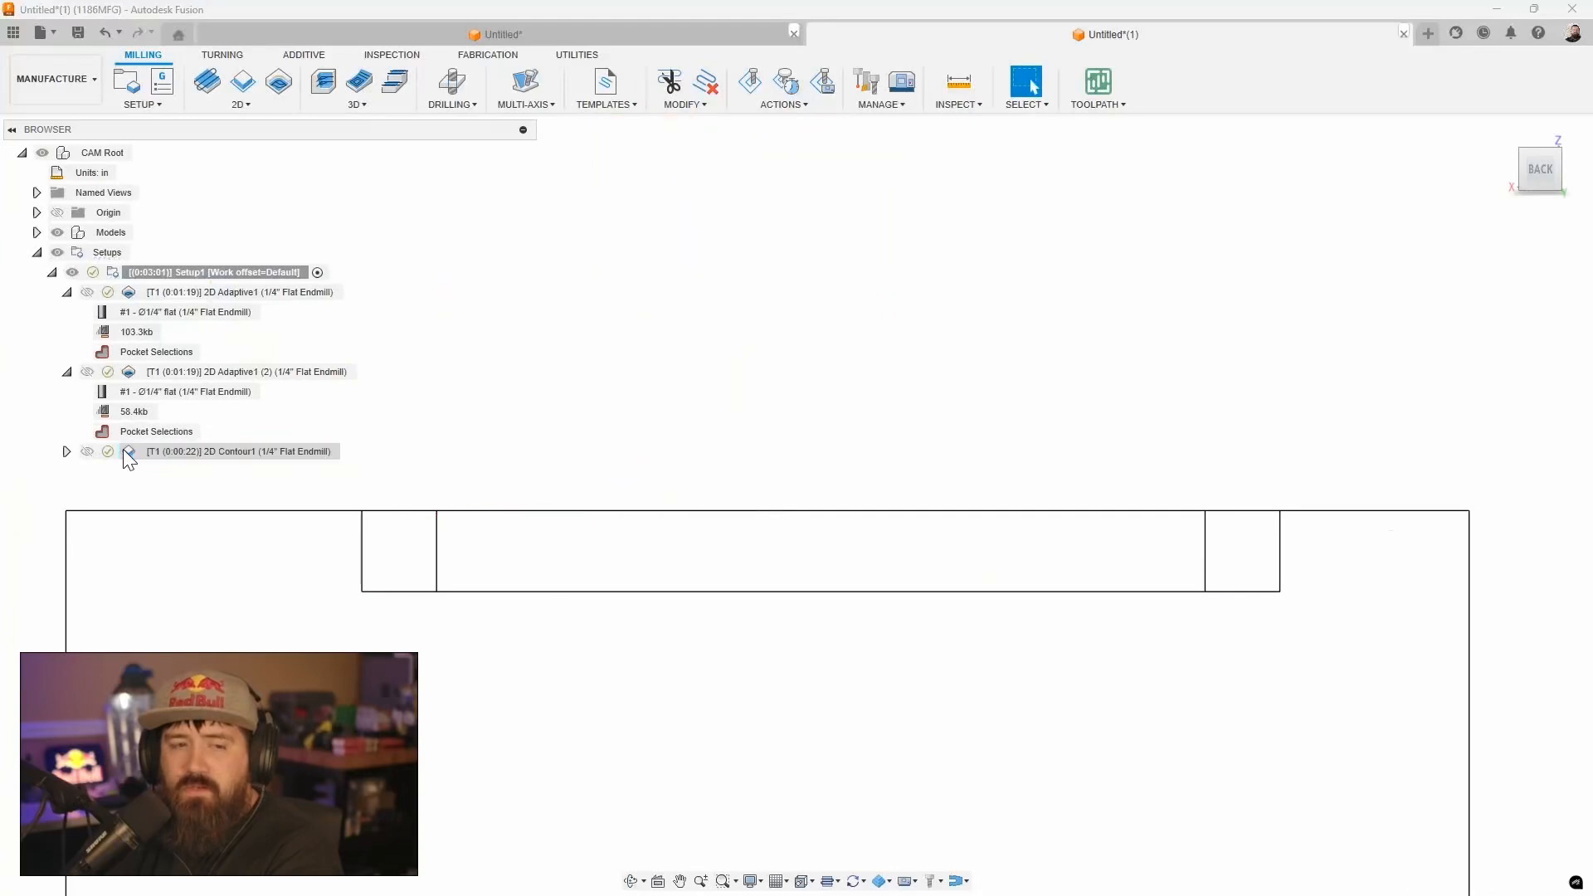
pyautogui.click(1515, 250)
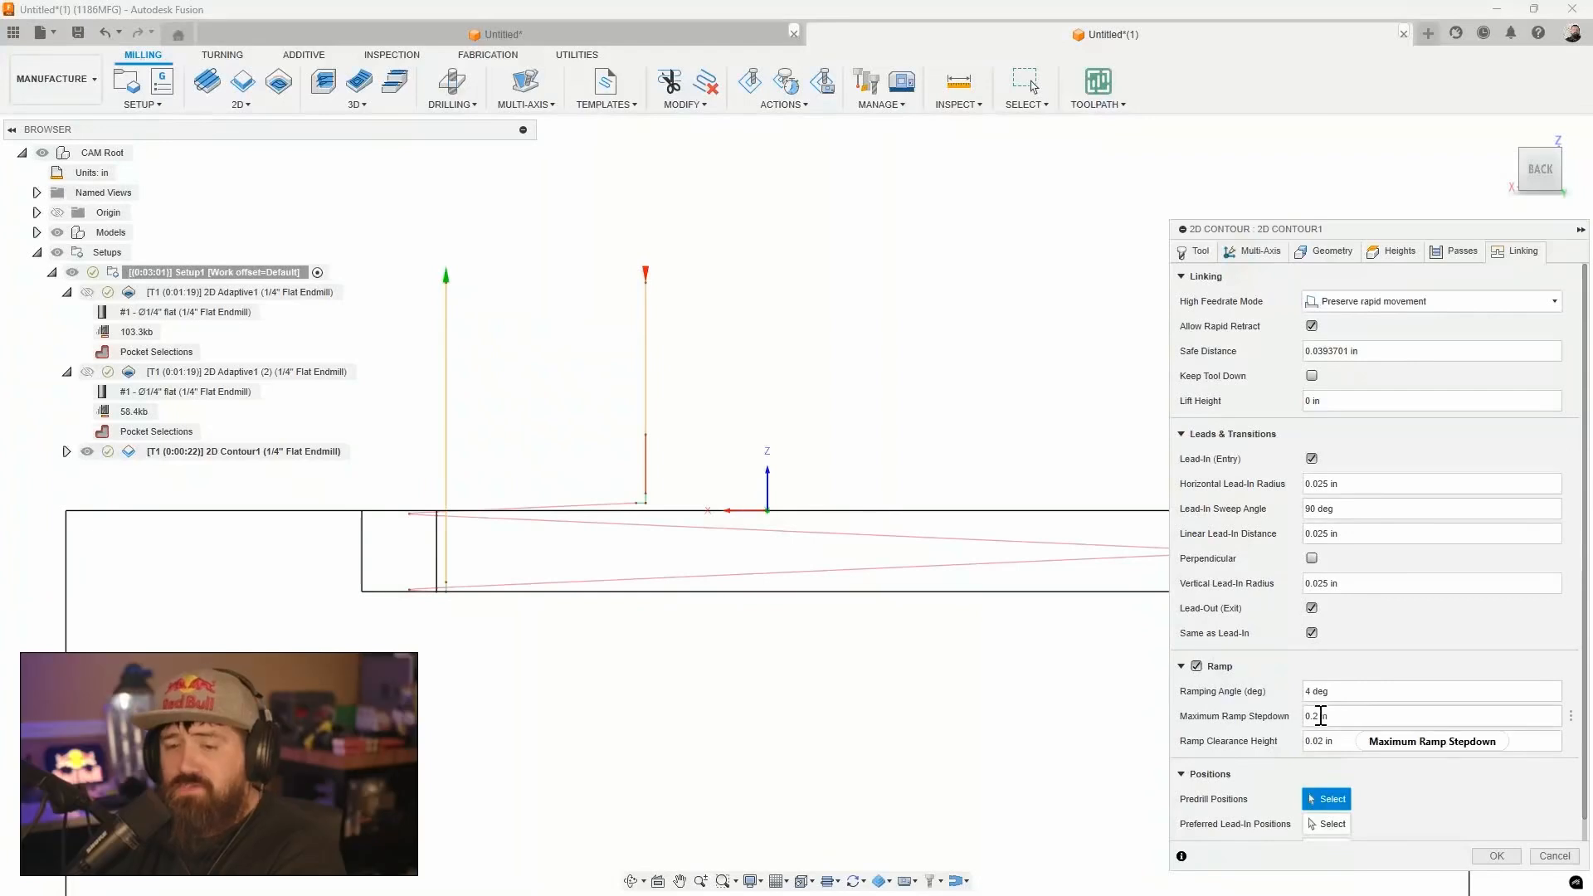
pyautogui.moveTo(1339, 716); pyautogui.dragTo(1299, 714)
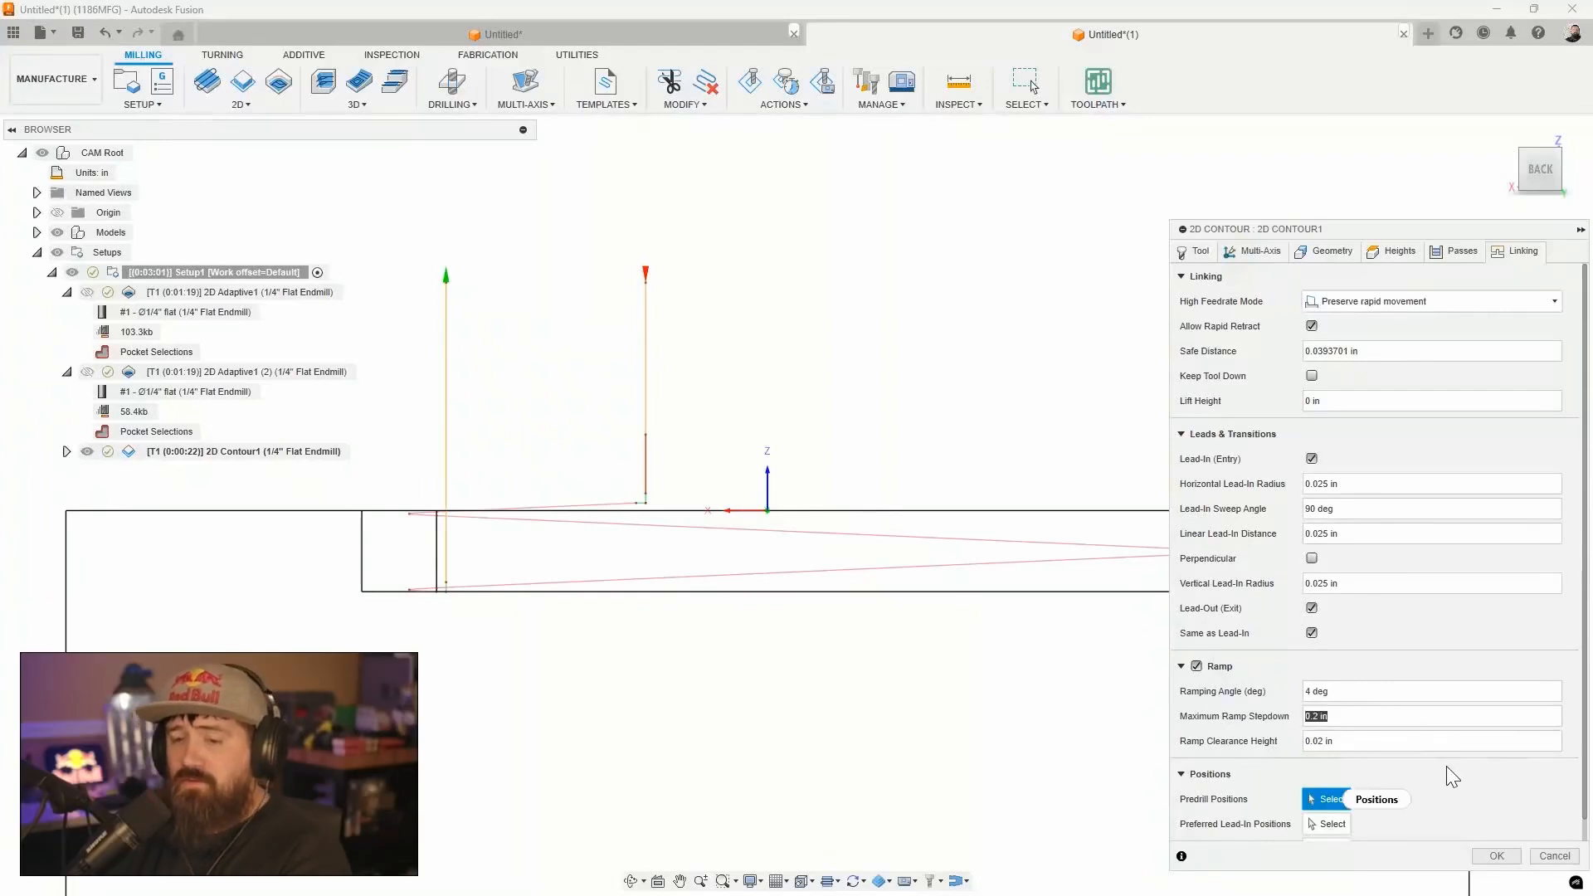
pyautogui.write('.05')
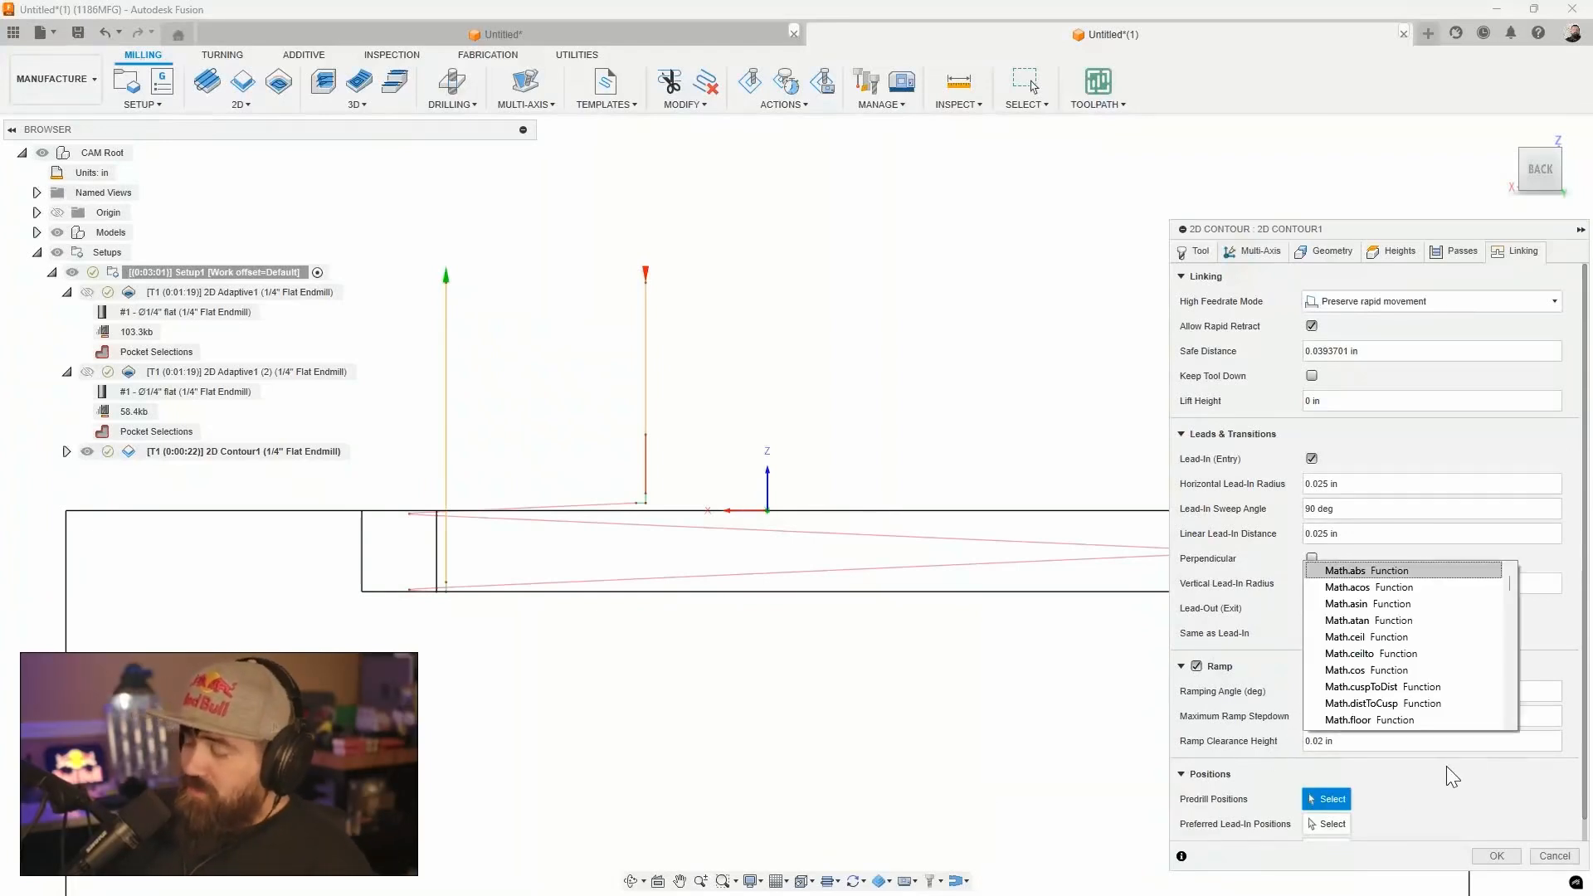
pyautogui.press('Return')
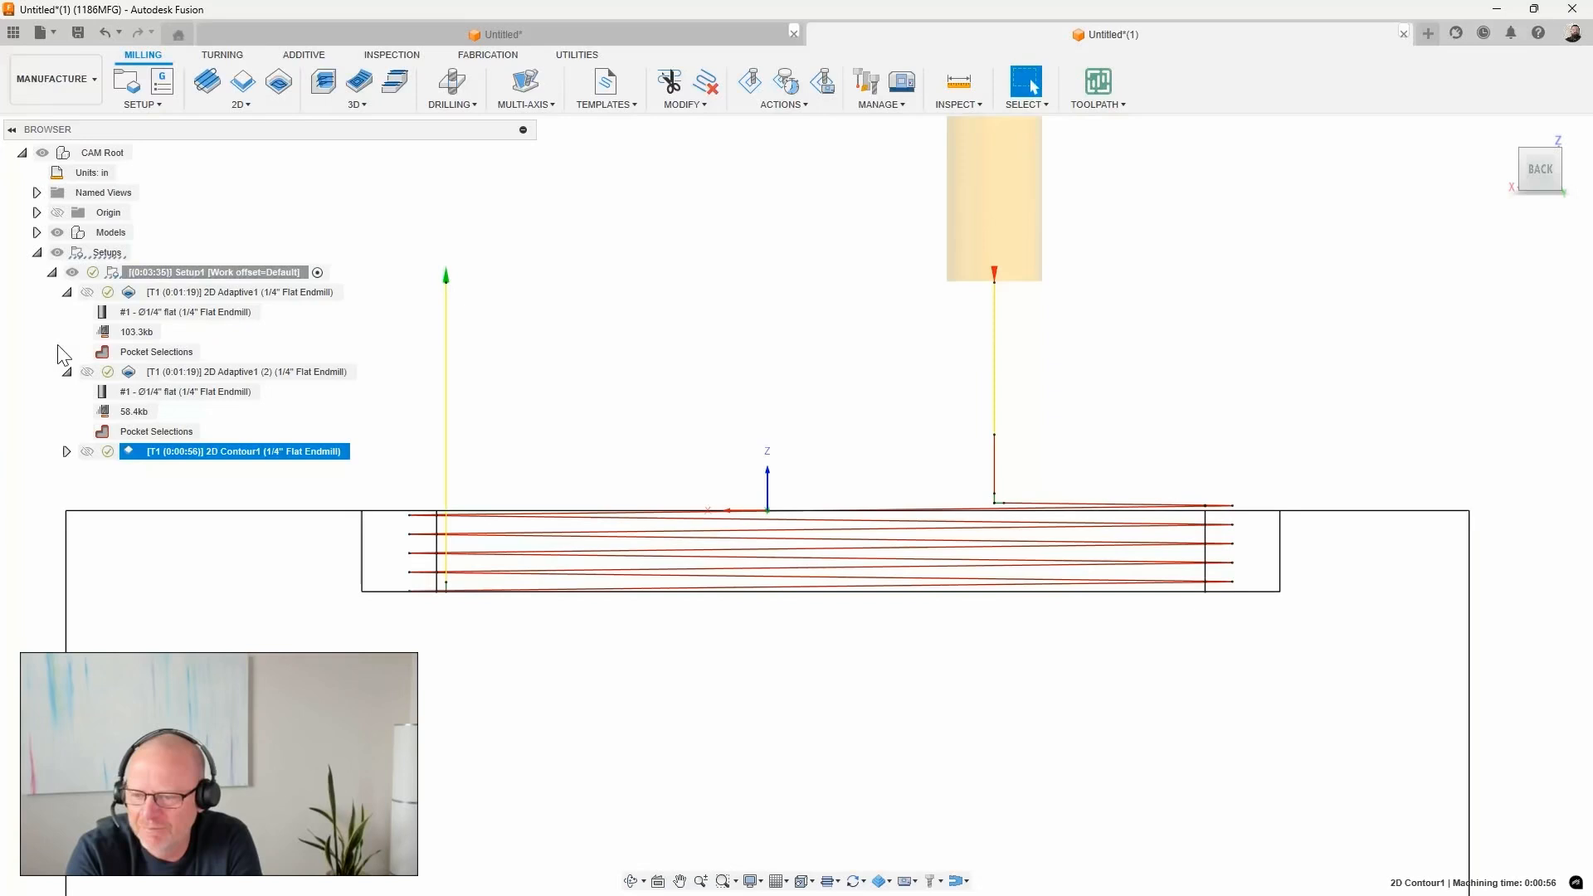
# Set the 2D Contour's ramp clearance height to 0.1 in and inspect the ramp passes above the stock
pyautogui.rightClick(133, 453)
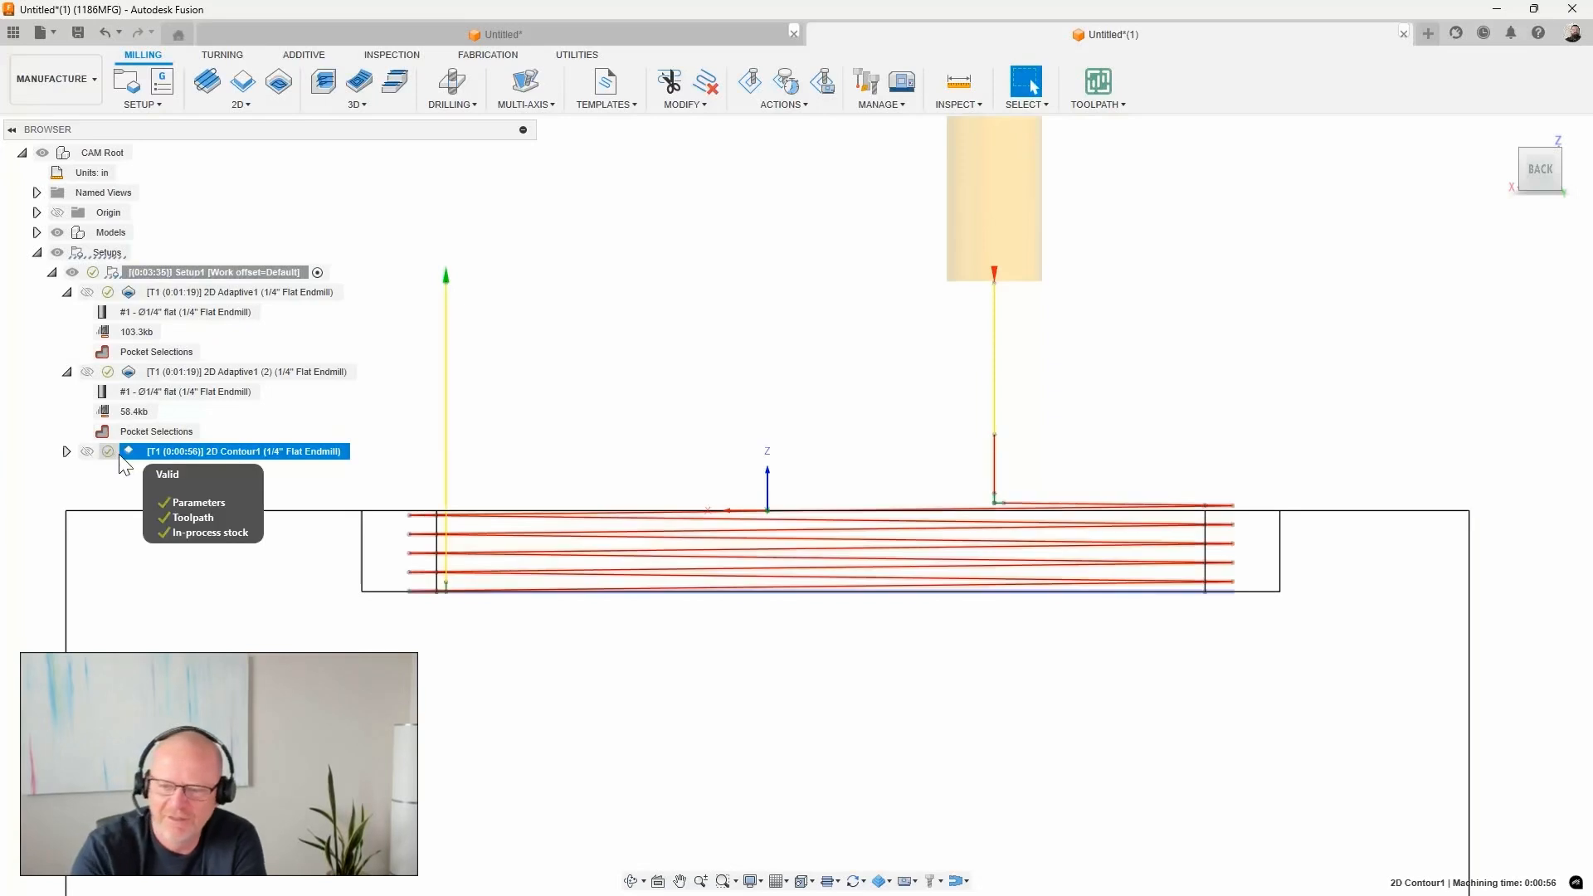
pyautogui.click(162, 470)
pyautogui.click(1524, 250)
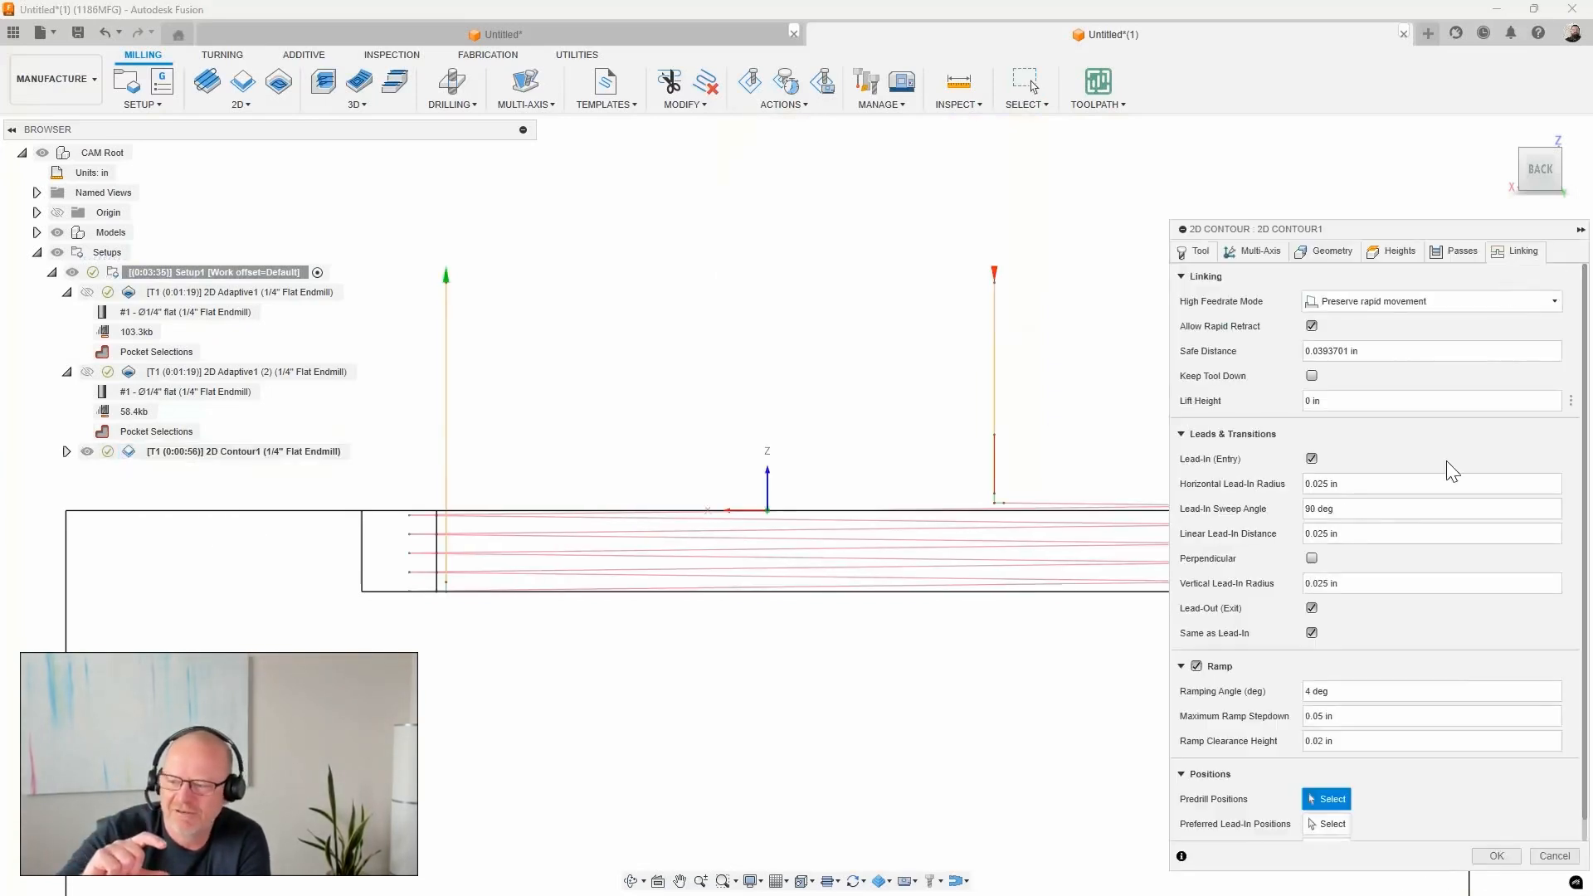
pyautogui.moveTo(1354, 741); pyautogui.dragTo(1252, 744)
pyautogui.write('0.1')
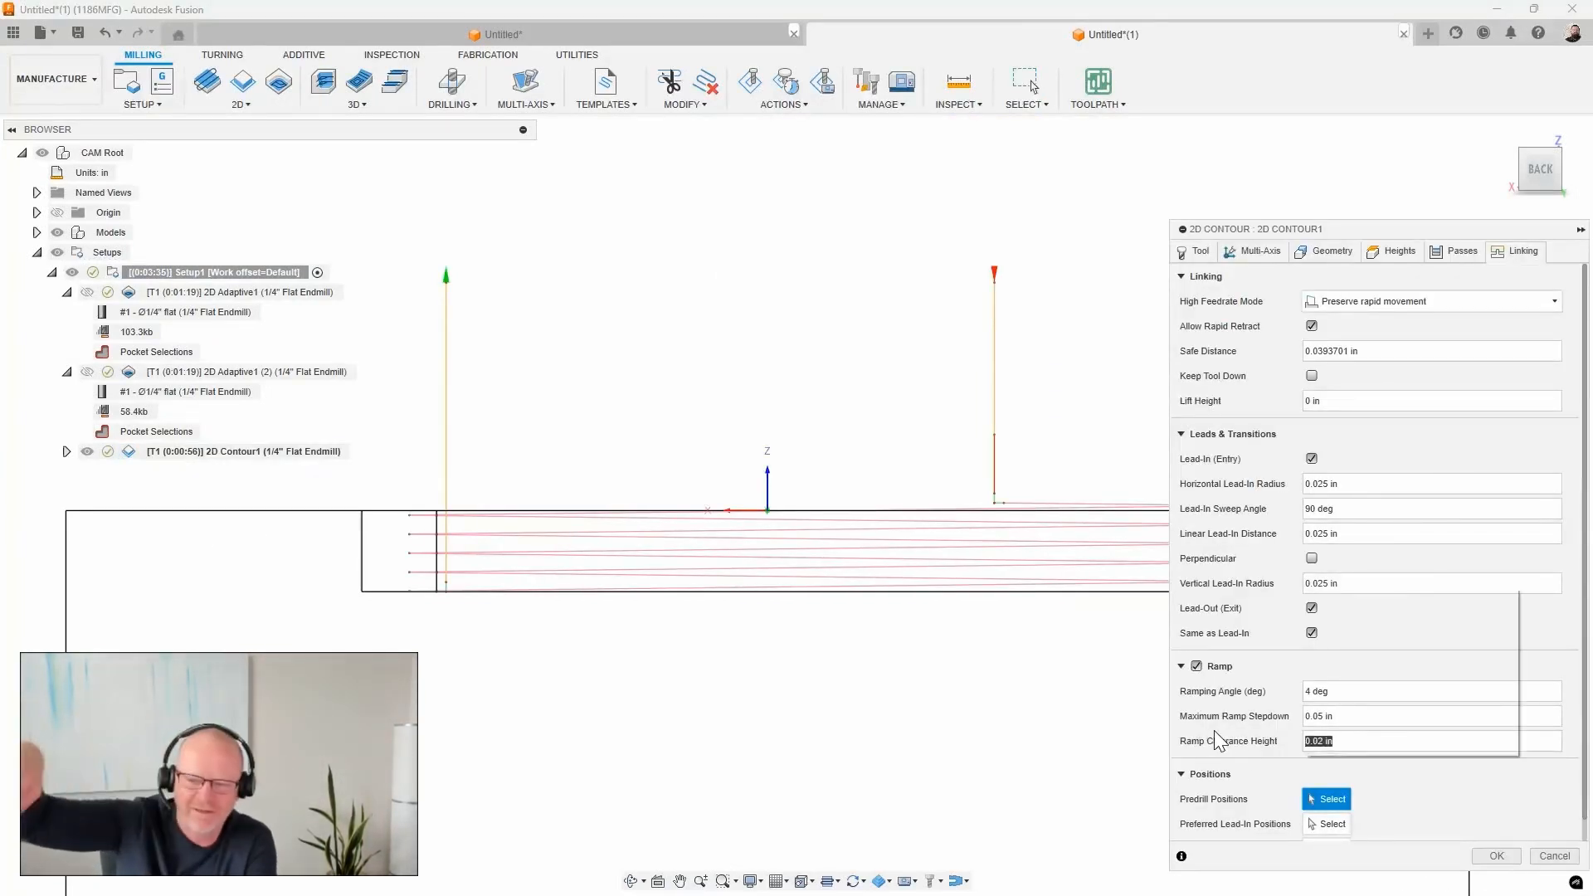
pyautogui.press('Return')
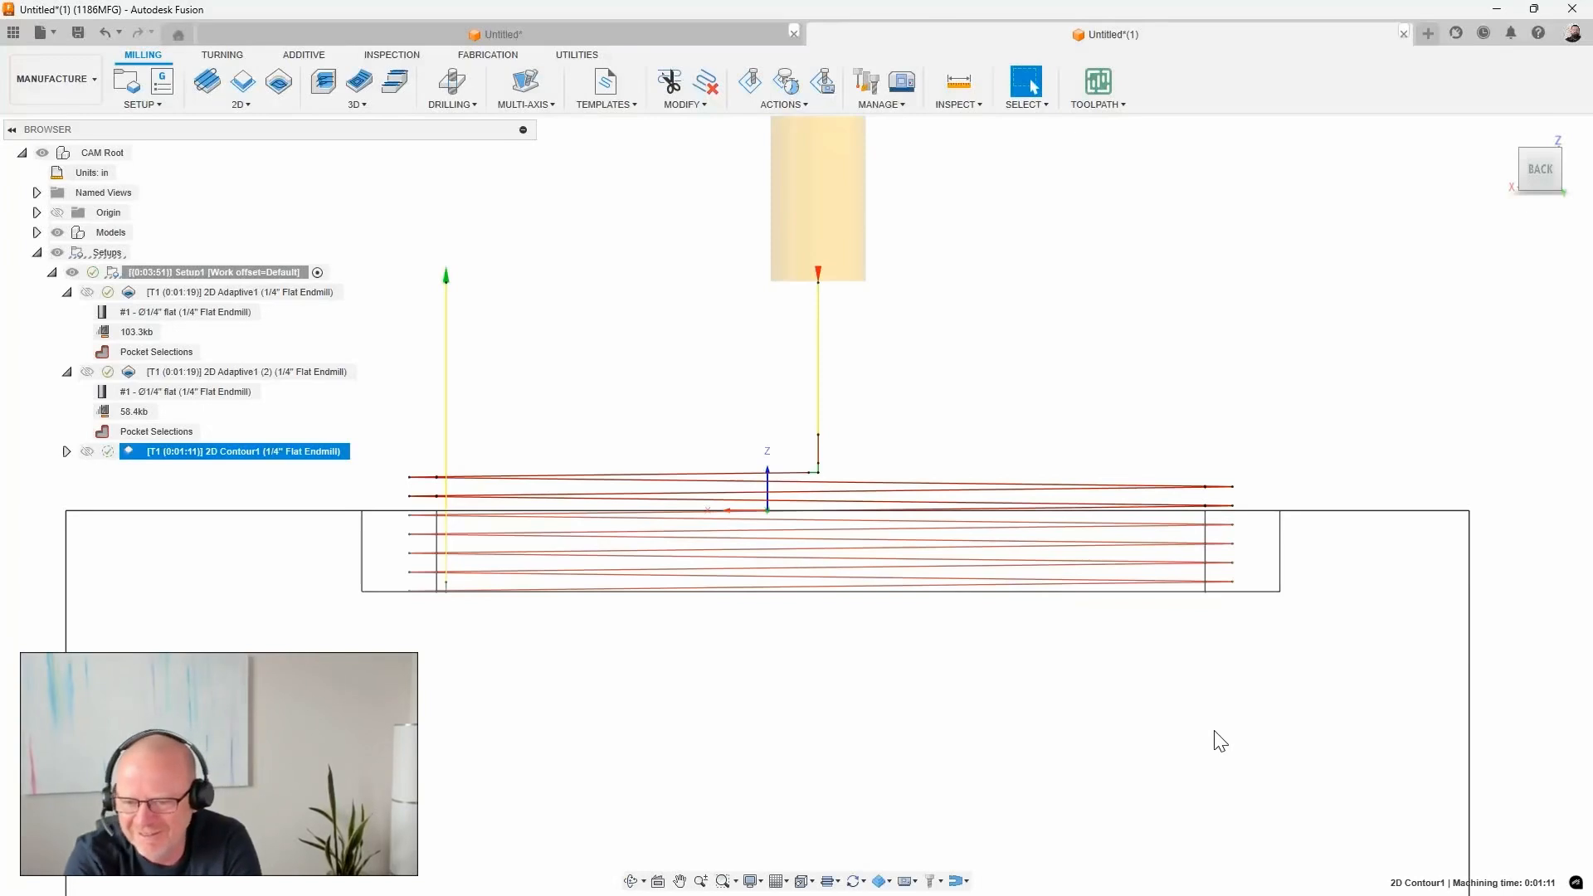
pyautogui.scroll(2, 1078, 655)
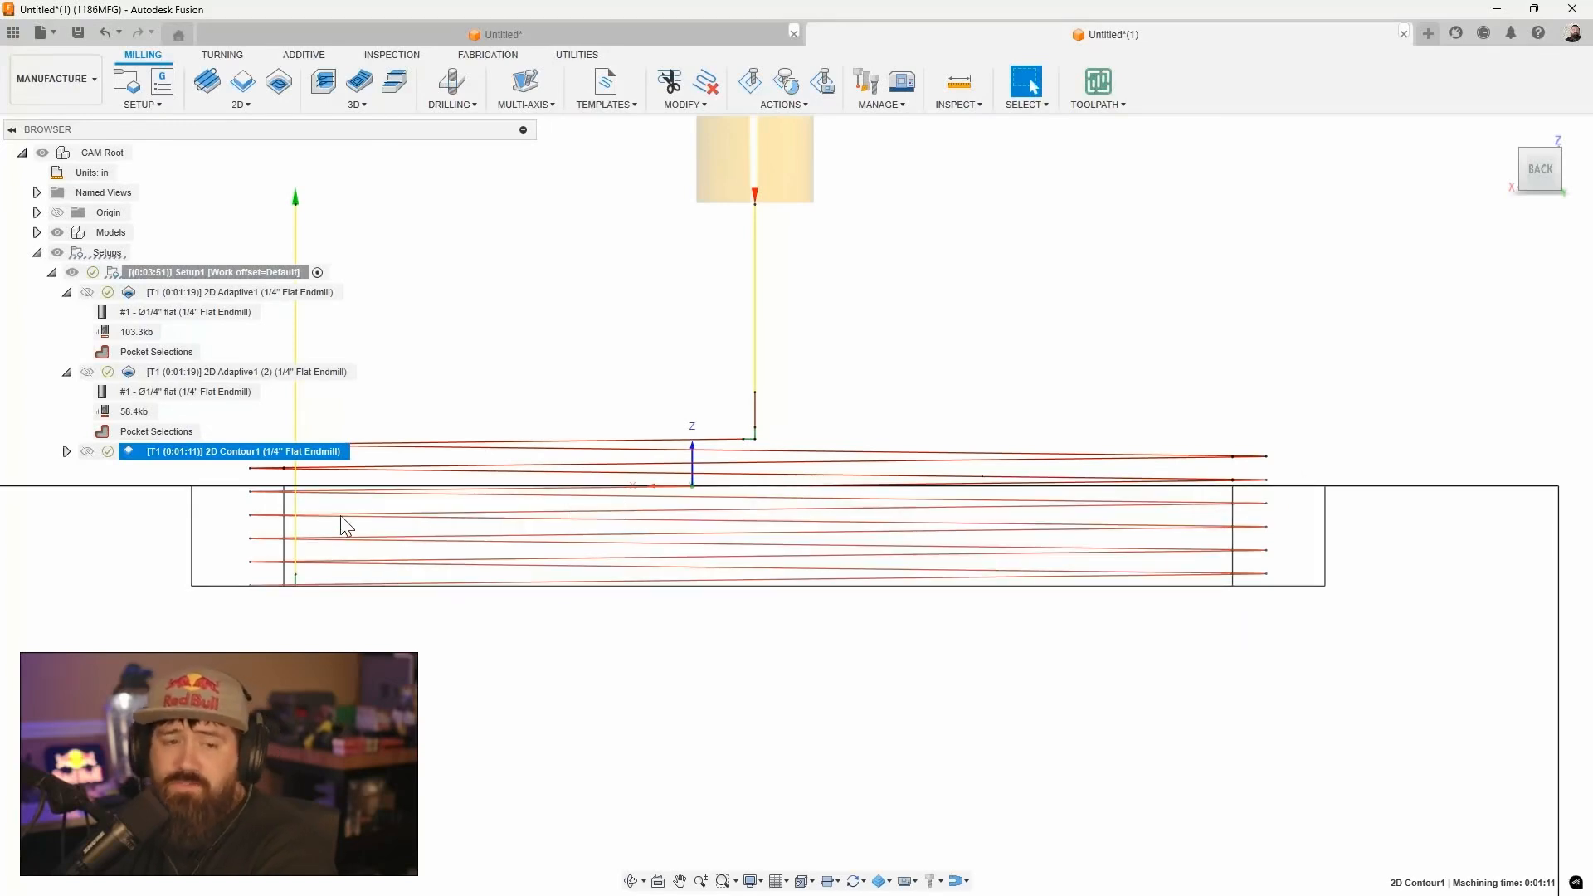
pyautogui.scroll(-1, 1037, 543)
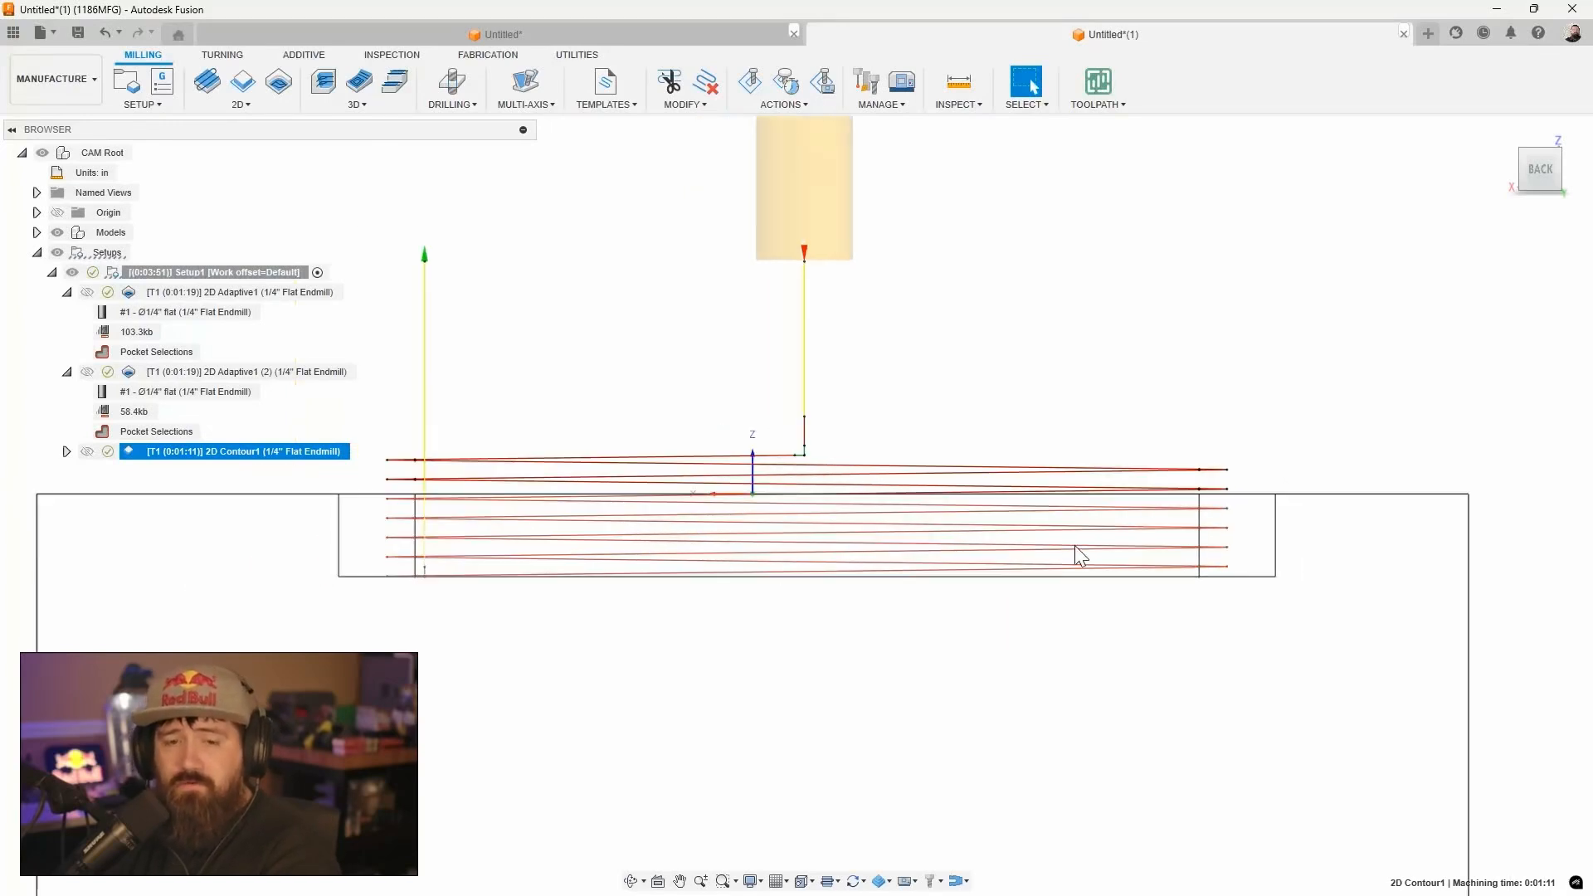
# Set the 2D Contour's ramp clearance height to 0.02 in and regenerate the toolpath
pyautogui.doubleClick(134, 456)
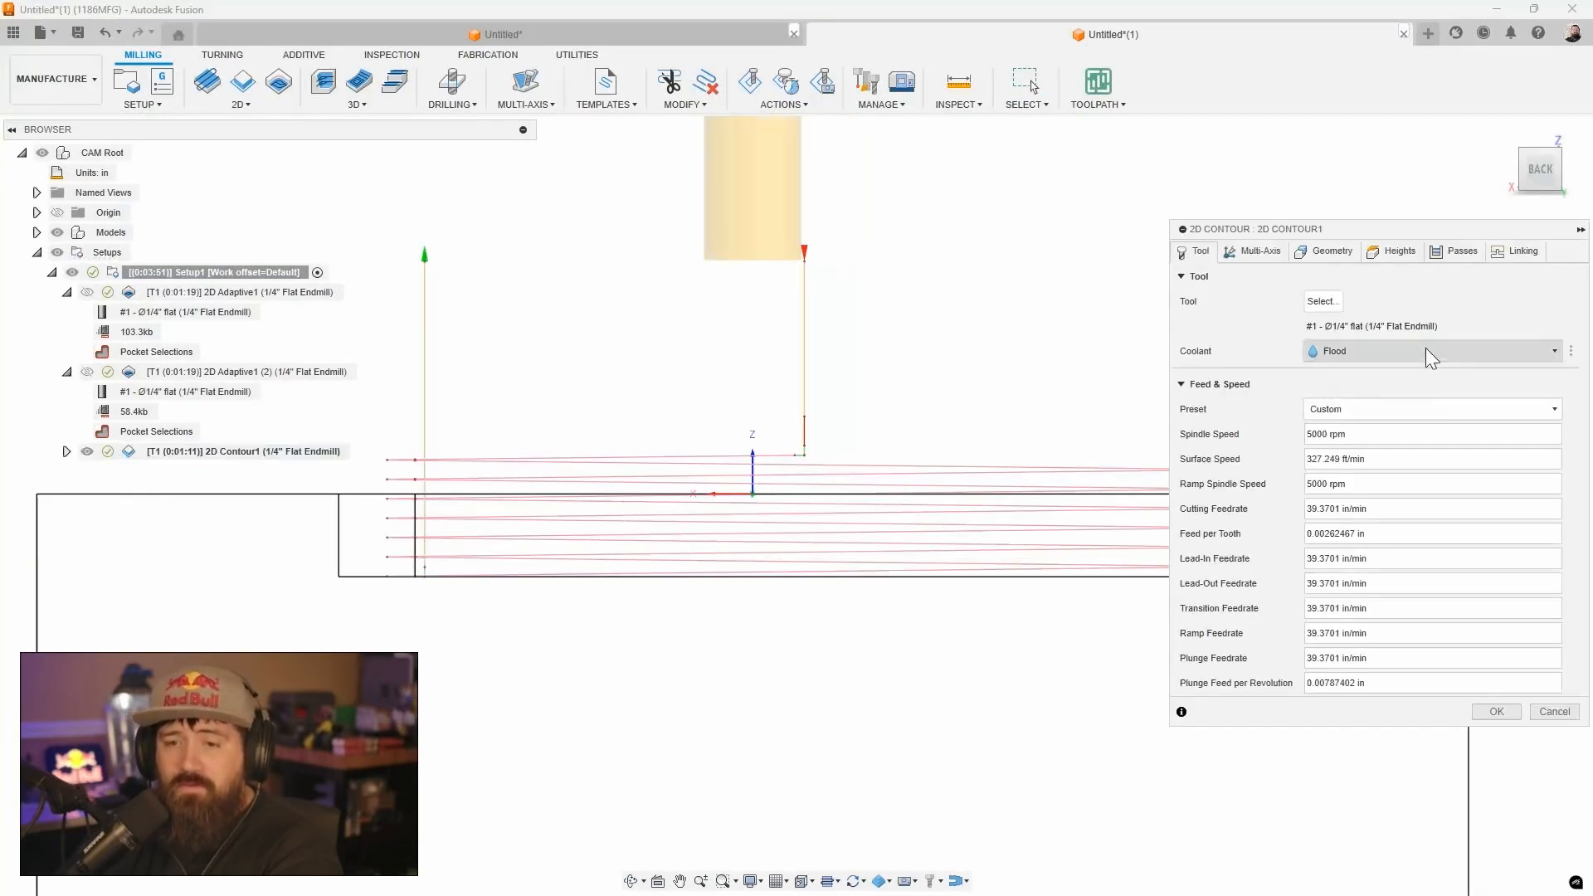
pyautogui.click(1519, 253)
pyautogui.click(1357, 744)
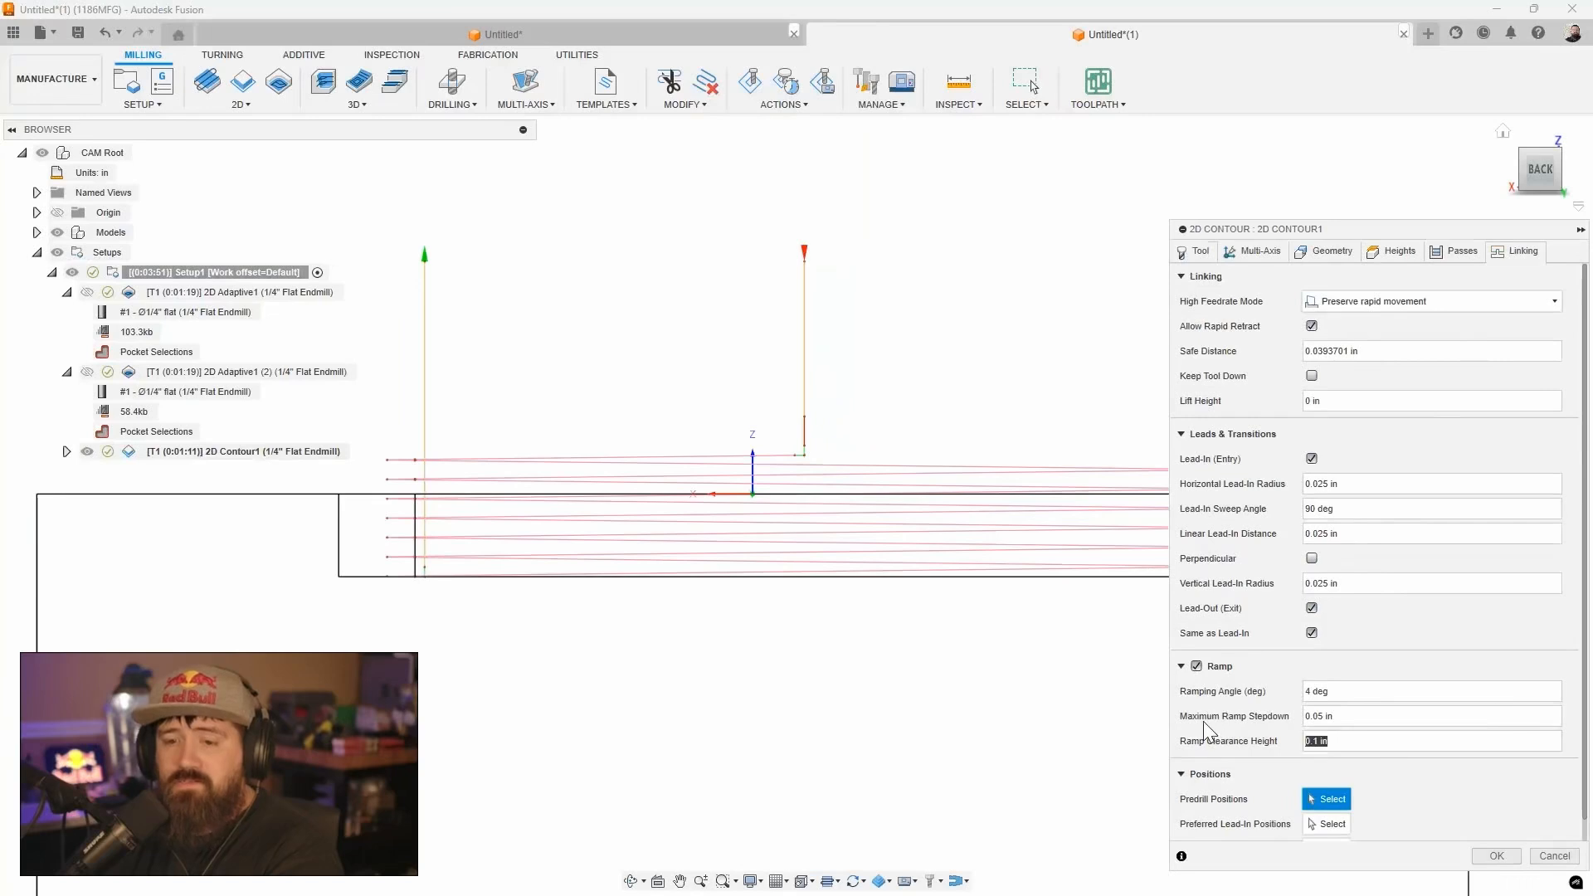
pyautogui.write('.02')
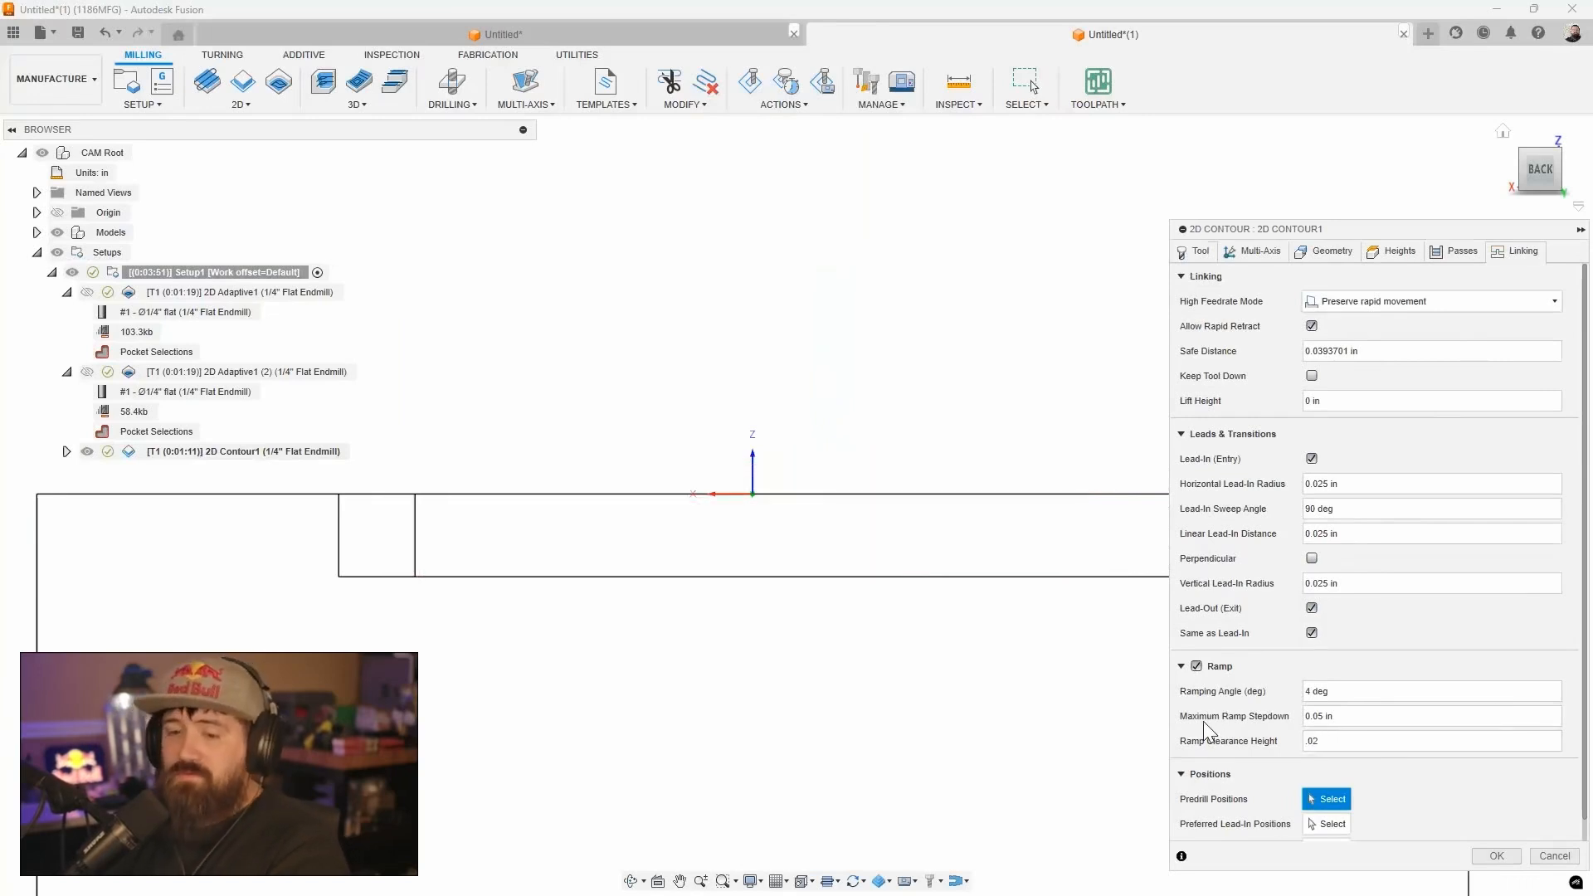
pyautogui.press('Return')
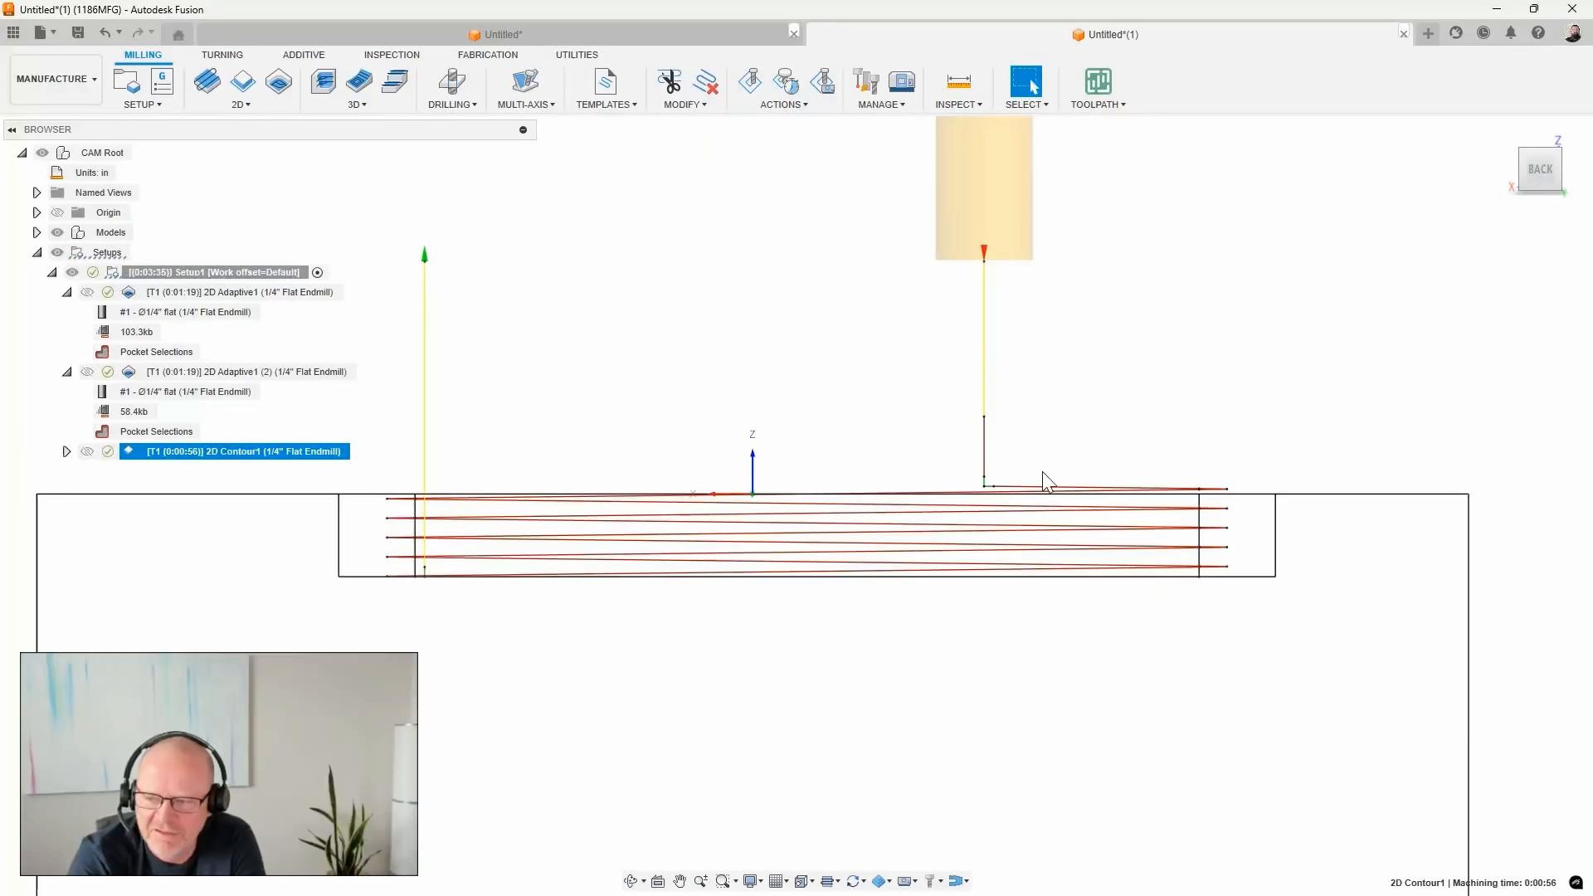
# Restore the shaded display with visible edges and examine the contour toolpath in the slot from an angle above
pyautogui.hotkey('ctrl', '6')
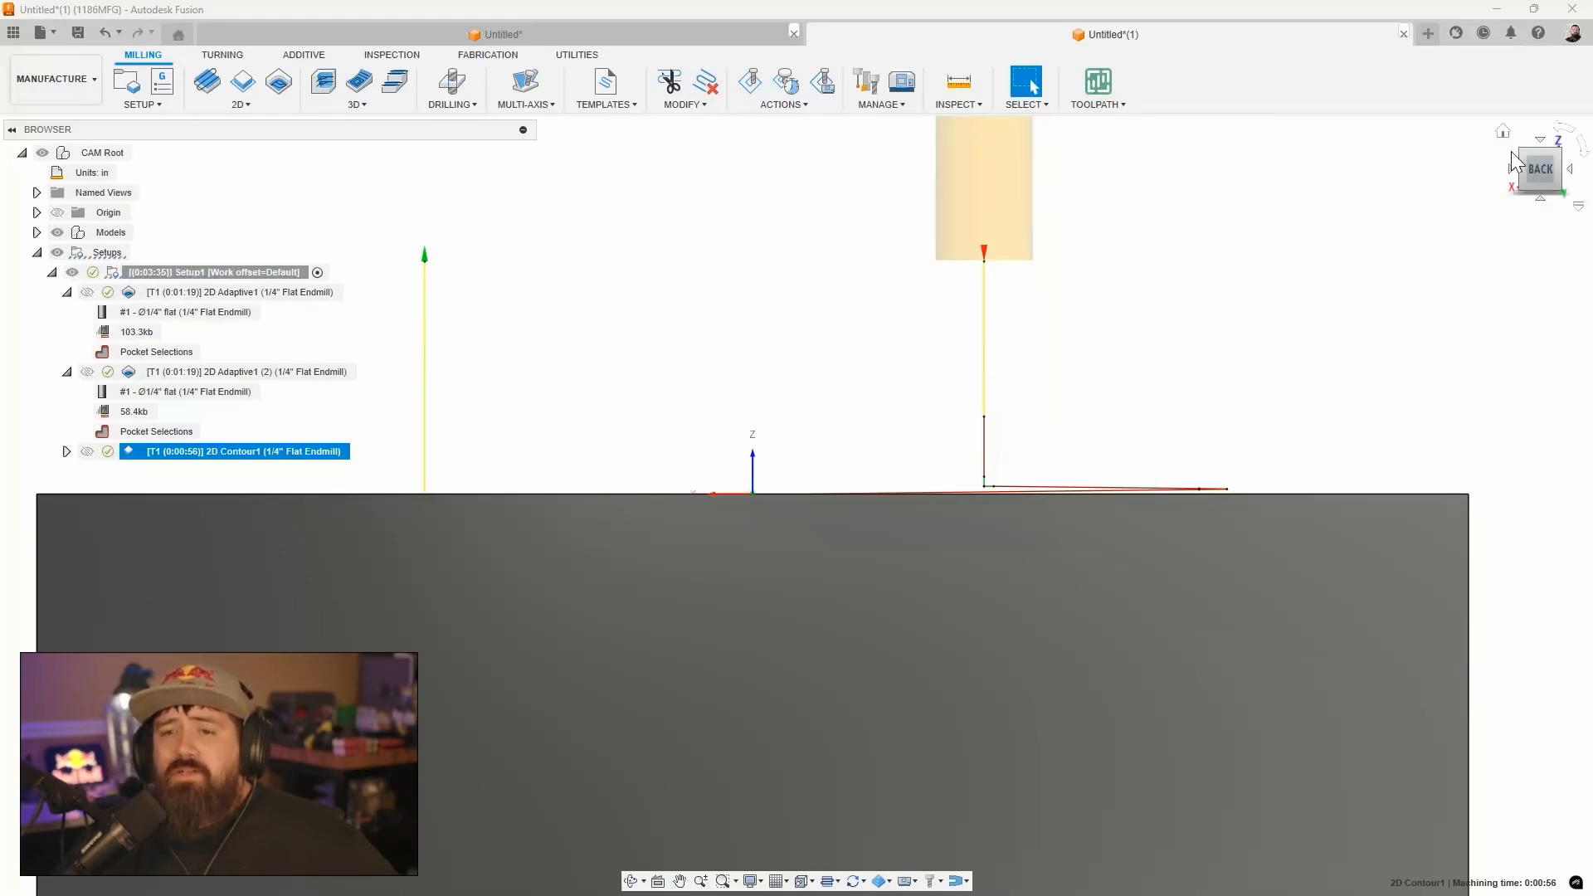
pyautogui.moveTo(1547, 174); pyautogui.dragTo(1538, 187)
pyautogui.middleClick(1249, 365)
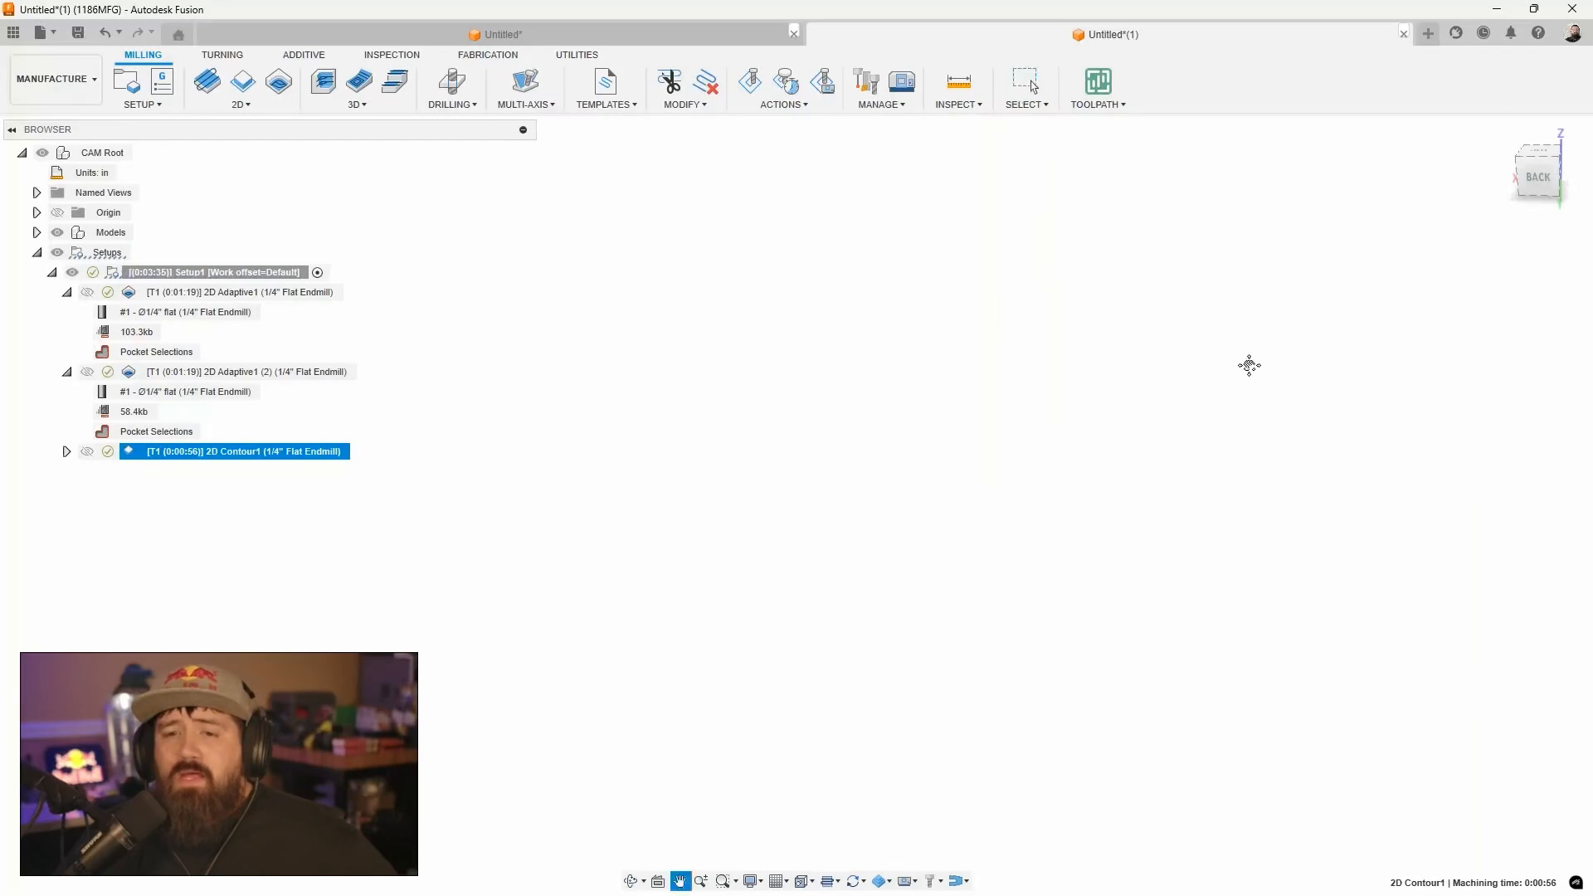
pyautogui.middleClick(1248, 365)
pyautogui.keyDown('shift'); pyautogui.moveTo(1238, 340); pyautogui.dragTo(1207, 436, button='middle'); pyautogui.keyUp('shift')
pyautogui.scroll(3, 1232, 428)
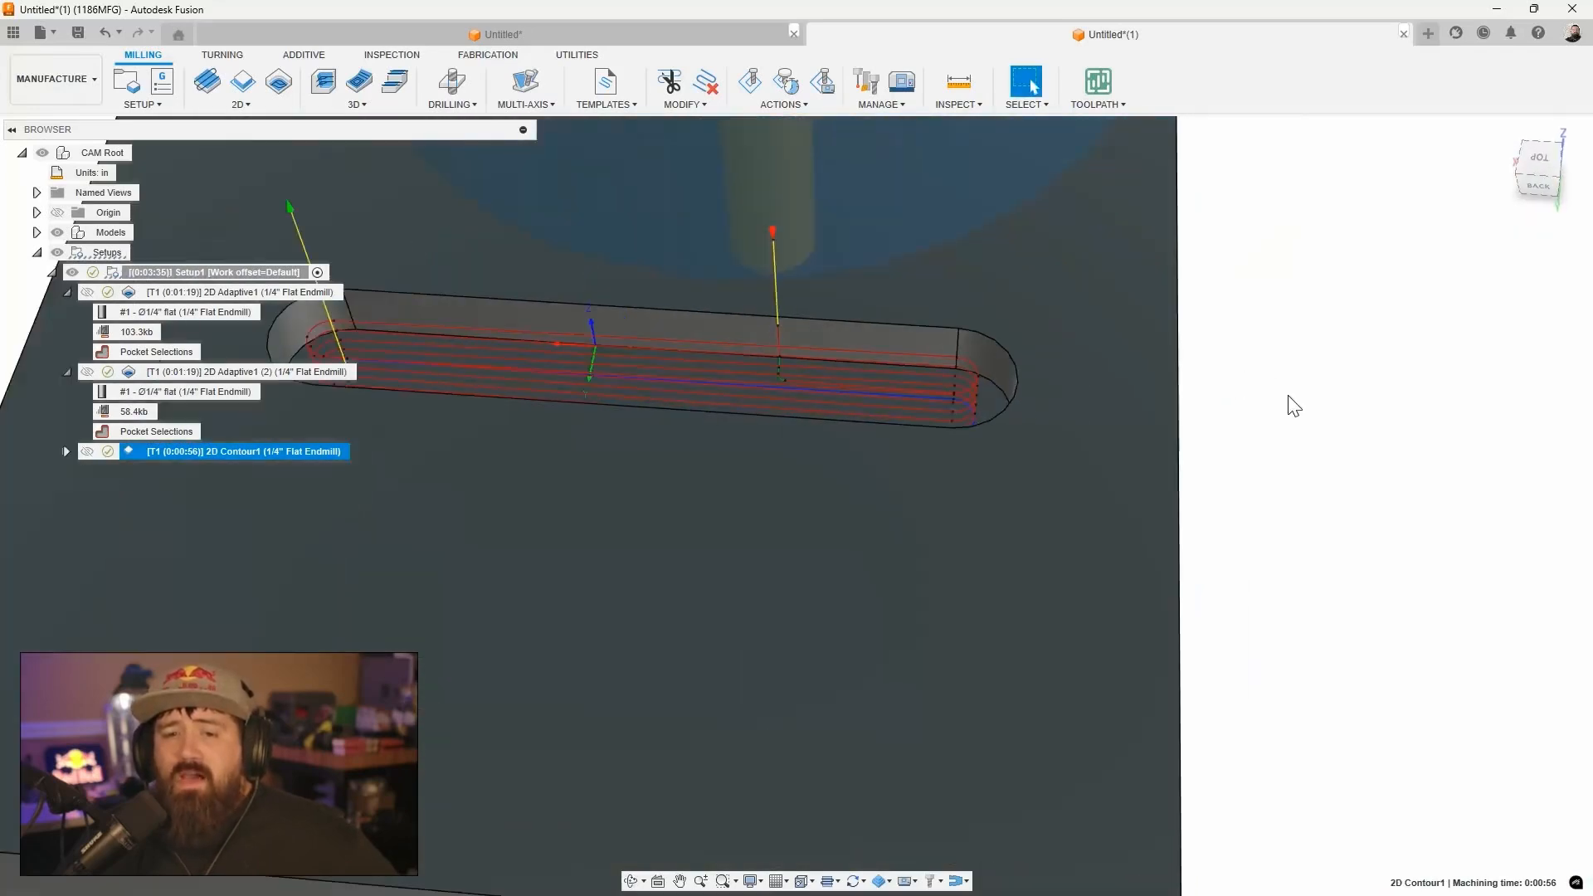
pyautogui.click(1312, 397)
pyautogui.scroll(-3, 1410, 394)
pyautogui.scroll(2, 850, 357)
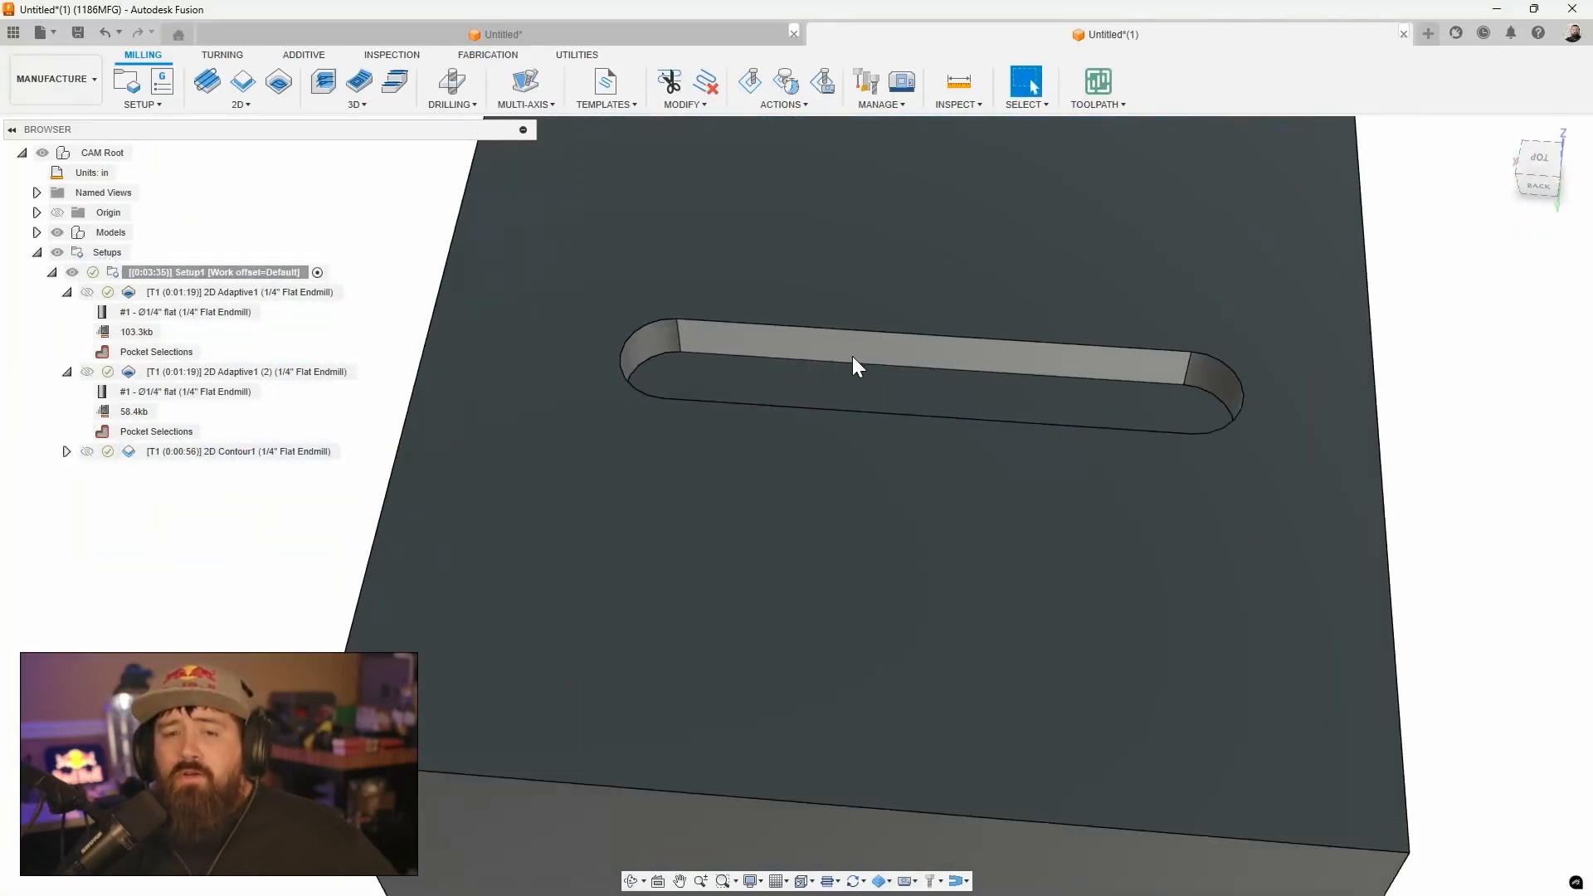
# Create a Slot operation on the slot's closed floor contour, generate its toolpath, and inspect the ramping passes
pyautogui.click(241, 106)
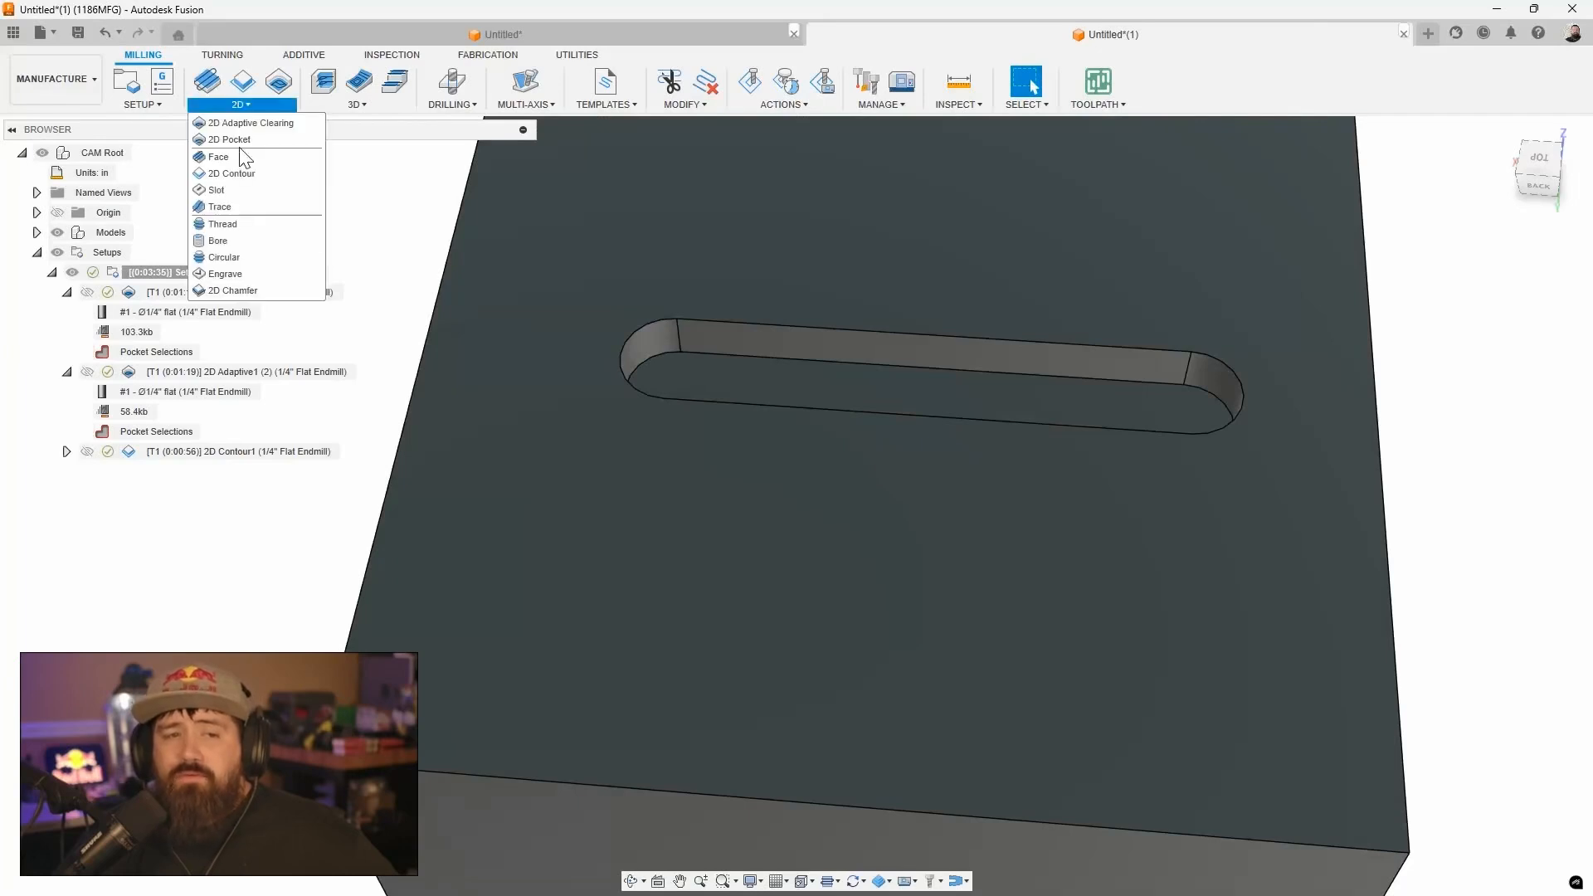
pyautogui.click(236, 191)
pyautogui.click(795, 358)
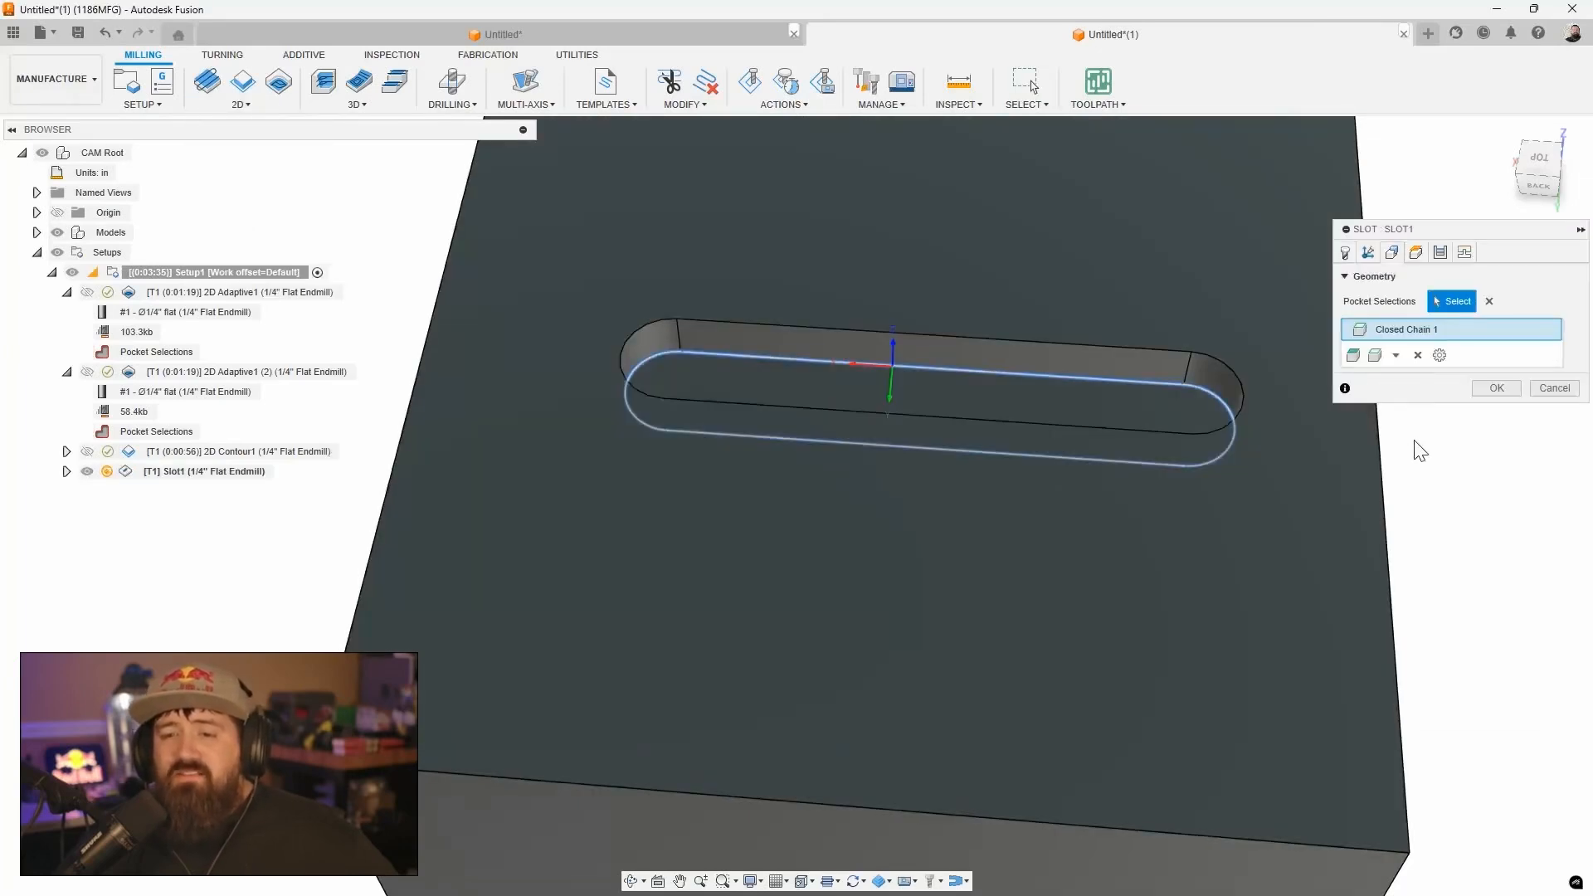
pyautogui.click(1486, 387)
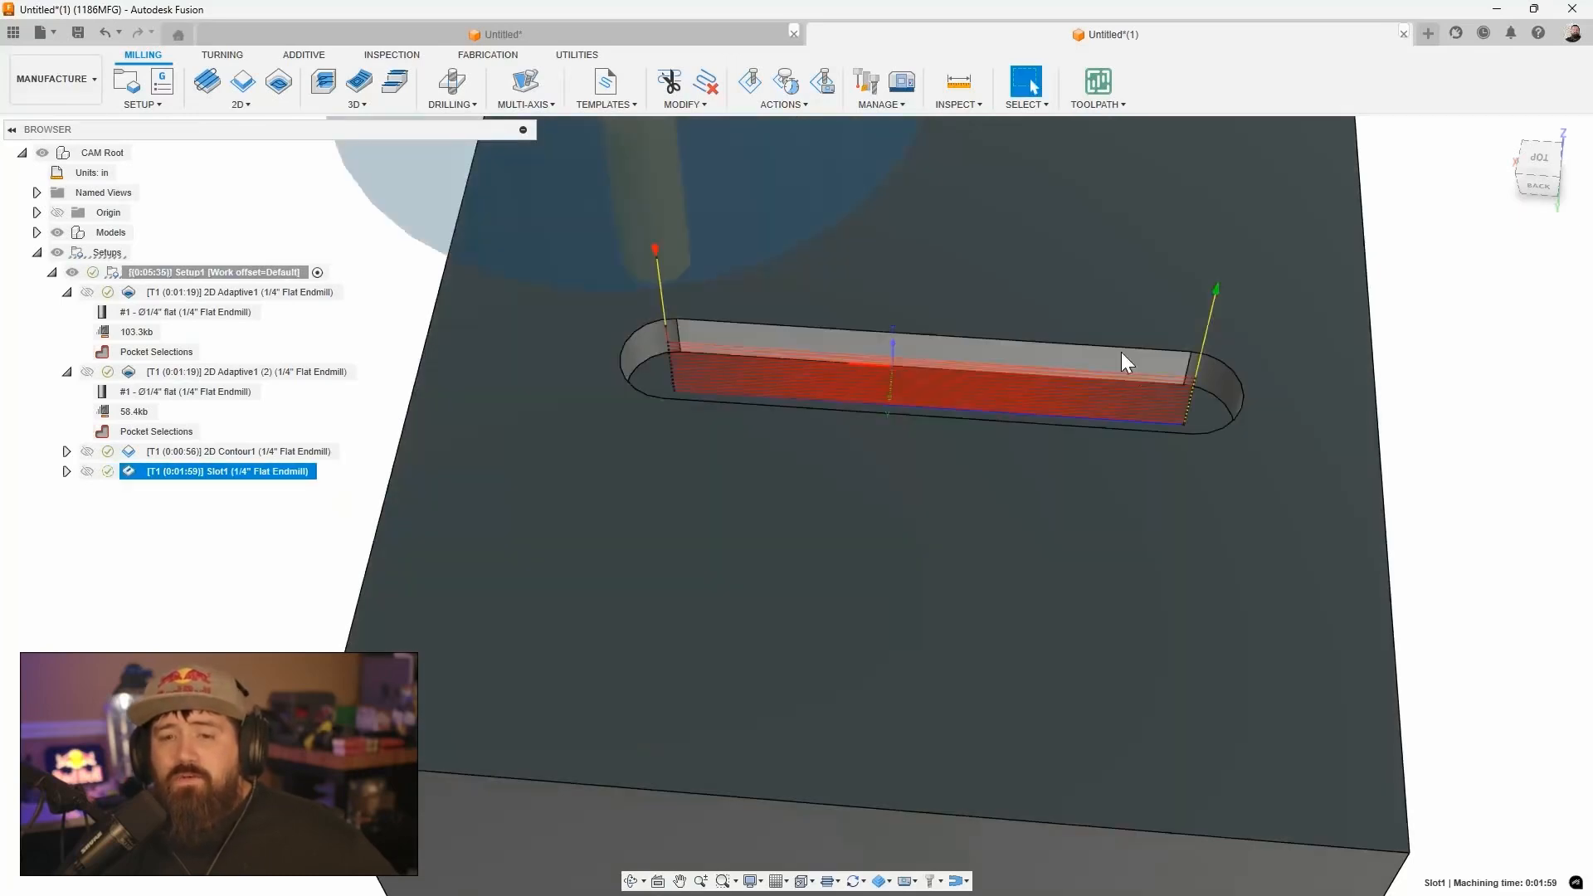
pyautogui.scroll(2, 1122, 364)
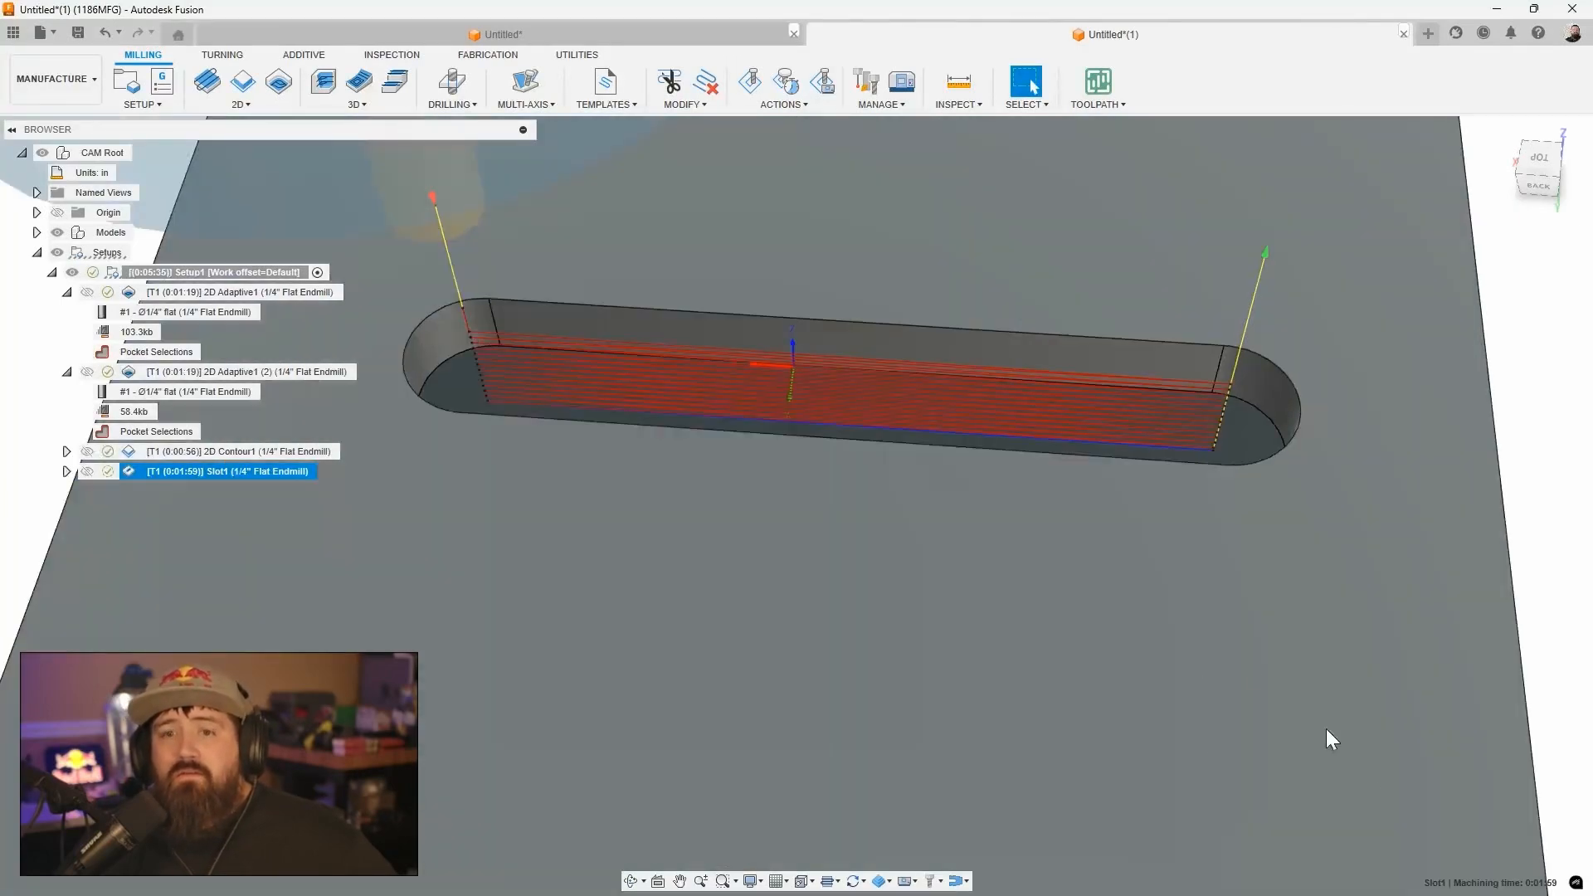
pyautogui.keyDown('shift'); pyautogui.moveTo(1216, 509); pyautogui.dragTo(1208, 560, button='middle'); pyautogui.keyUp('shift')
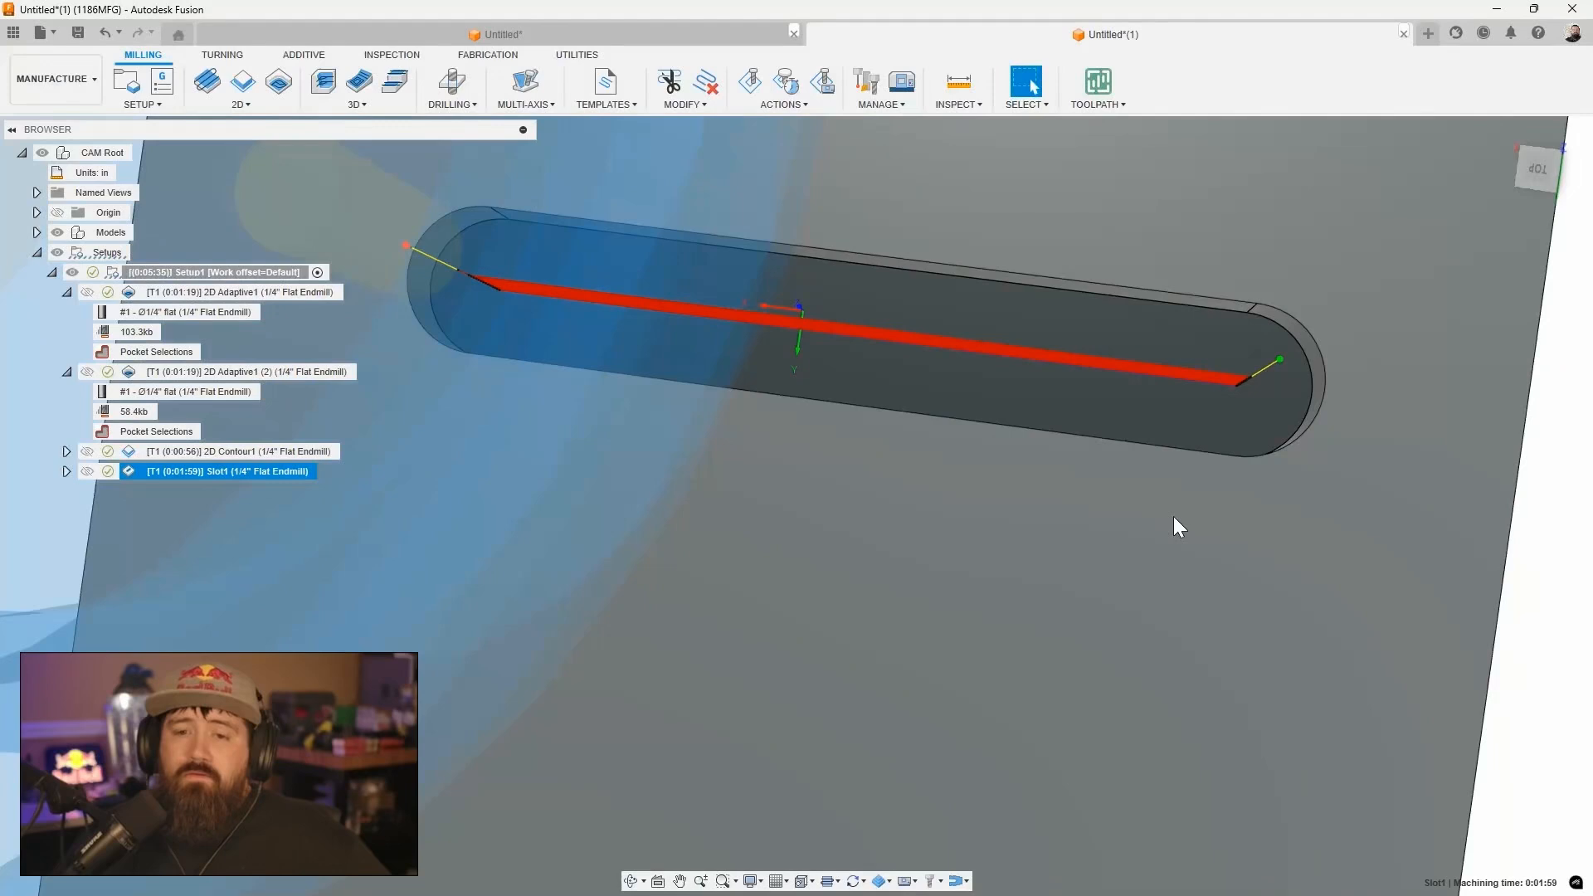
pyautogui.keyDown('shift'); pyautogui.moveTo(1173, 527); pyautogui.dragTo(1161, 470, button='middle'); pyautogui.keyUp('shift')
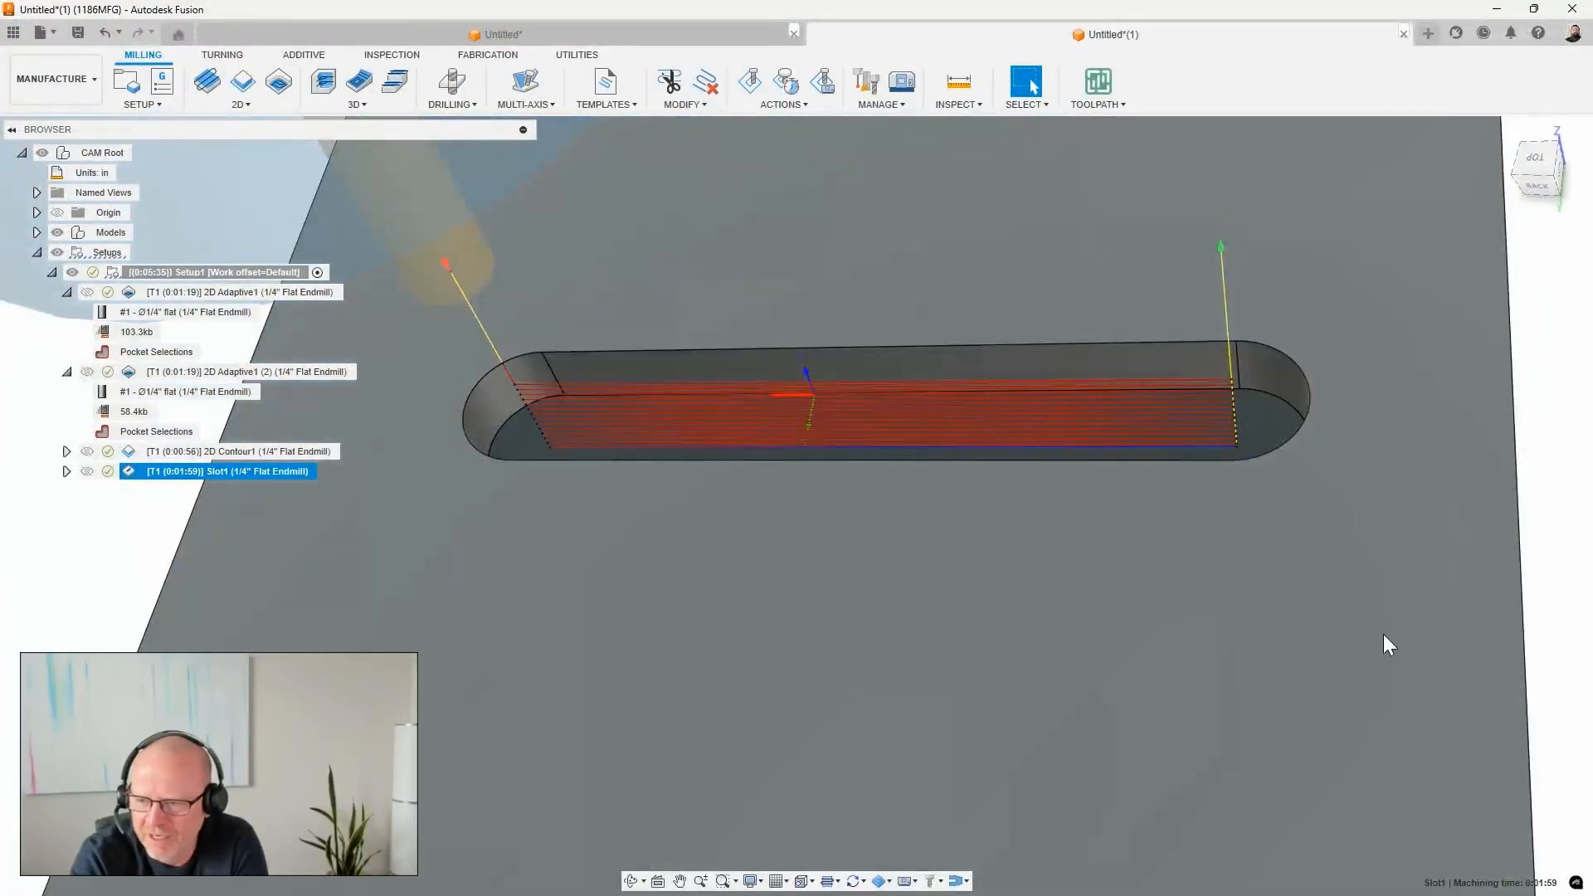